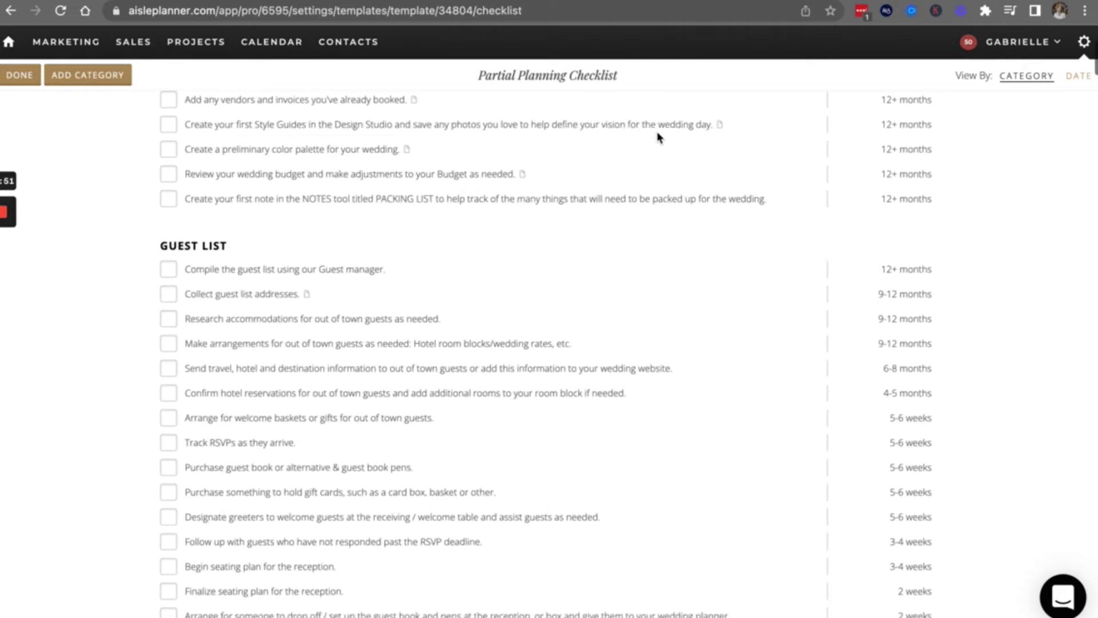
{"action": "scroll", "coordinate": [658, 137], "scroll_direction": "down", "scroll_amount": 20}
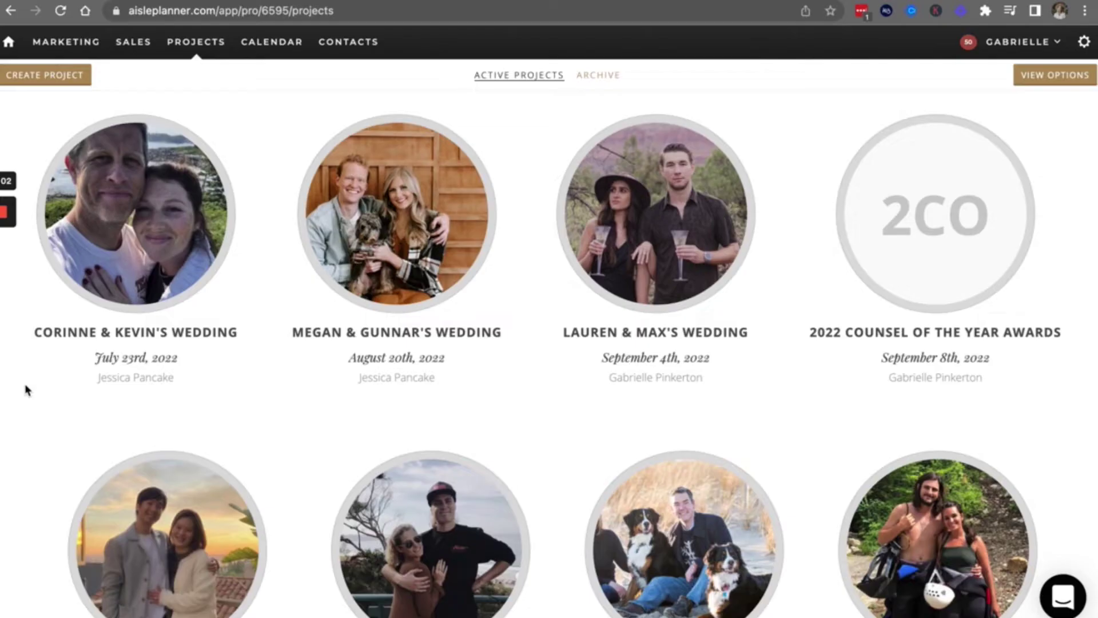
Step: Start a new project of type Wedding and base it on the Maine template
{"action": "left_click", "coordinate": [67, 75]}
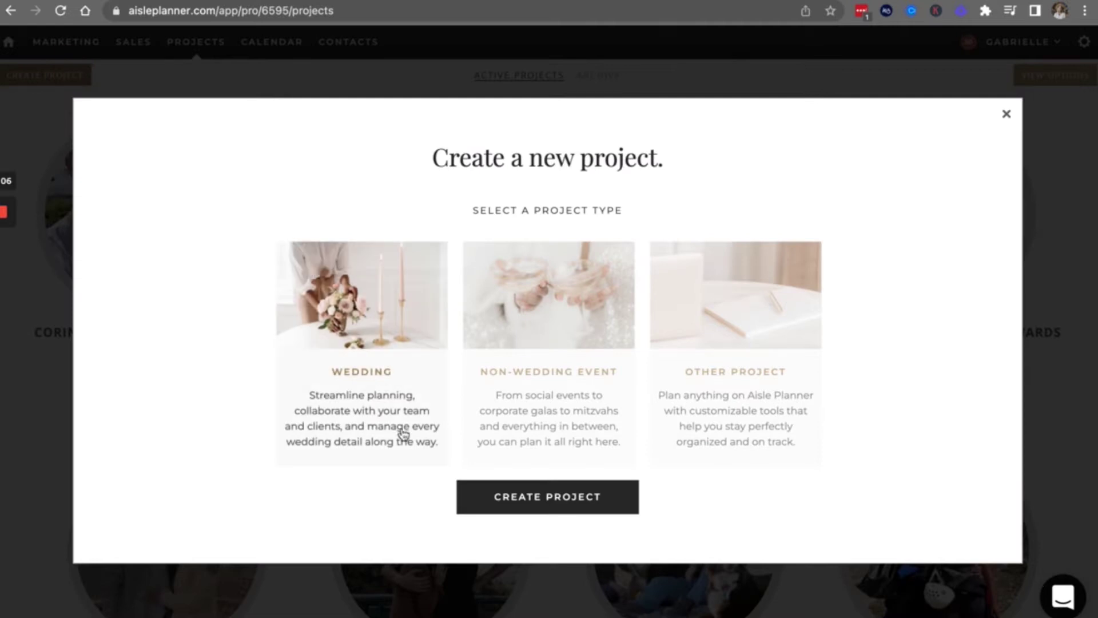
{"action": "left_click", "coordinate": [356, 410]}
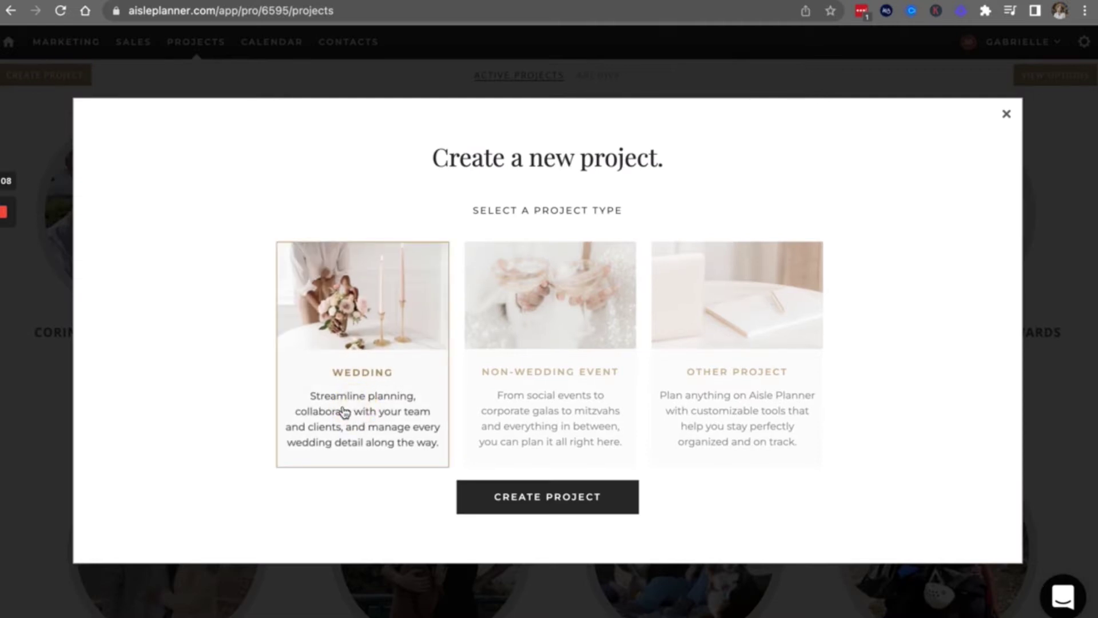
{"action": "left_click", "coordinate": [500, 492]}
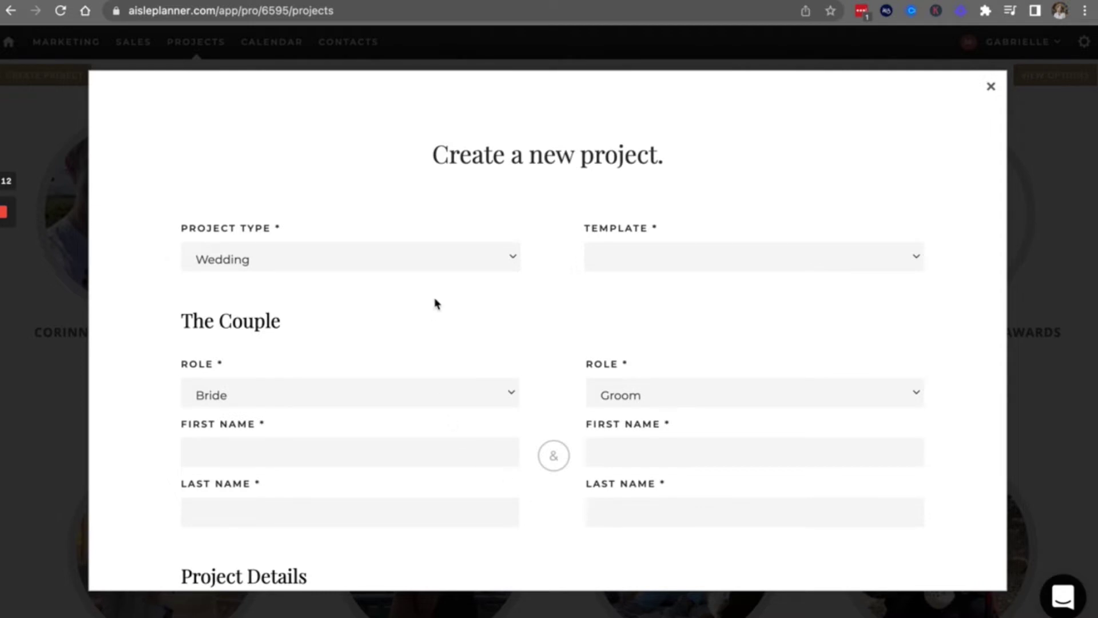
{"action": "left_click", "coordinate": [811, 266]}
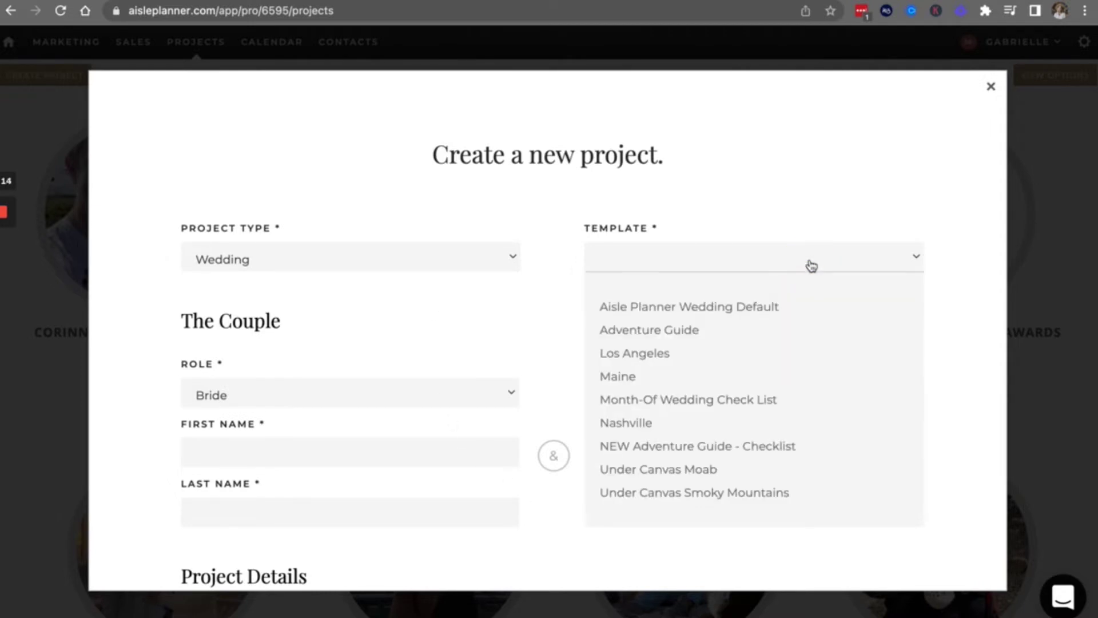
{"action": "scroll", "coordinate": [810, 266], "scroll_direction": "down", "scroll_amount": 1}
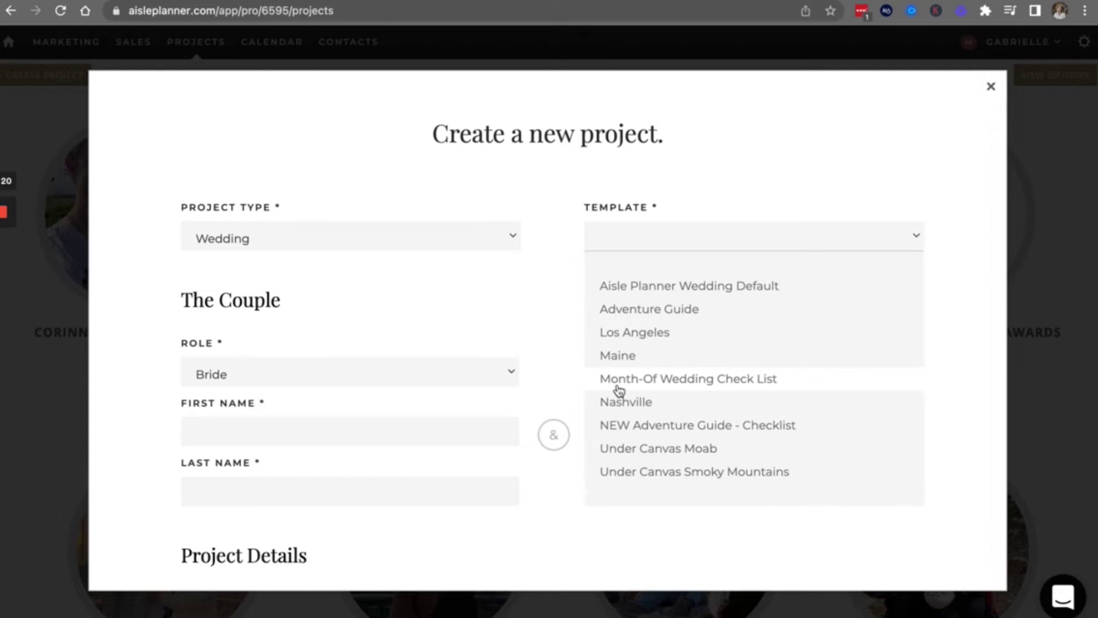
{"action": "left_click", "coordinate": [617, 357]}
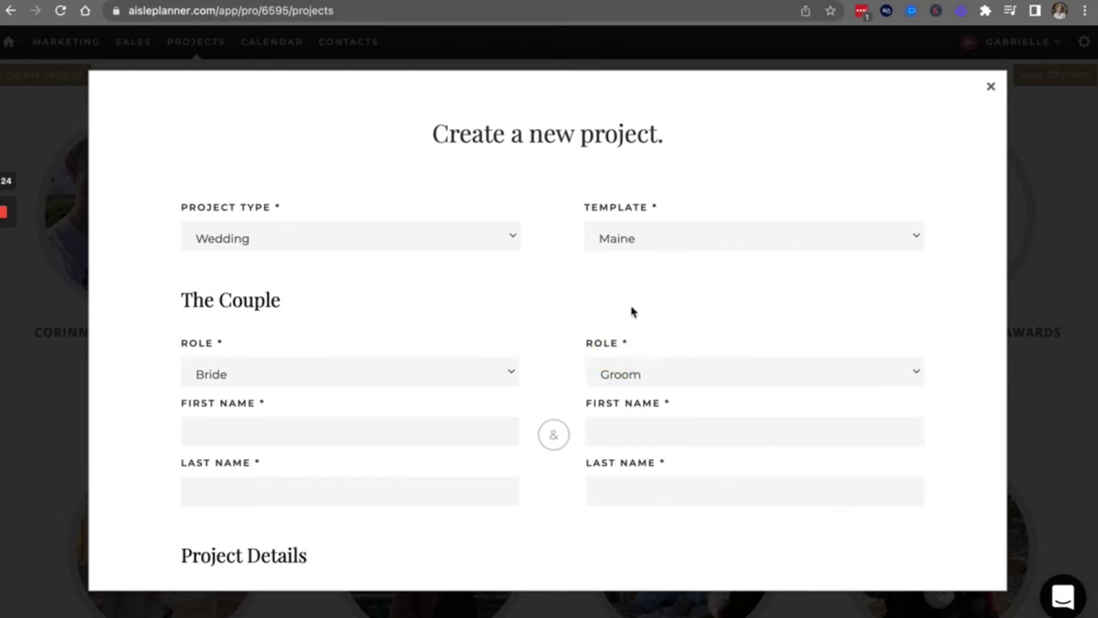
Step: Enter the bride's and the groom's first and last names for the new wedding project
{"action": "left_click", "coordinate": [241, 427]}
{"action": "type", "text": "Abby"}
{"action": "left_click", "coordinate": [242, 483]}
{"action": "type", "text": "B"}
{"action": "left_click", "coordinate": [612, 433]}
{"action": "type", "text": "Bobby"}
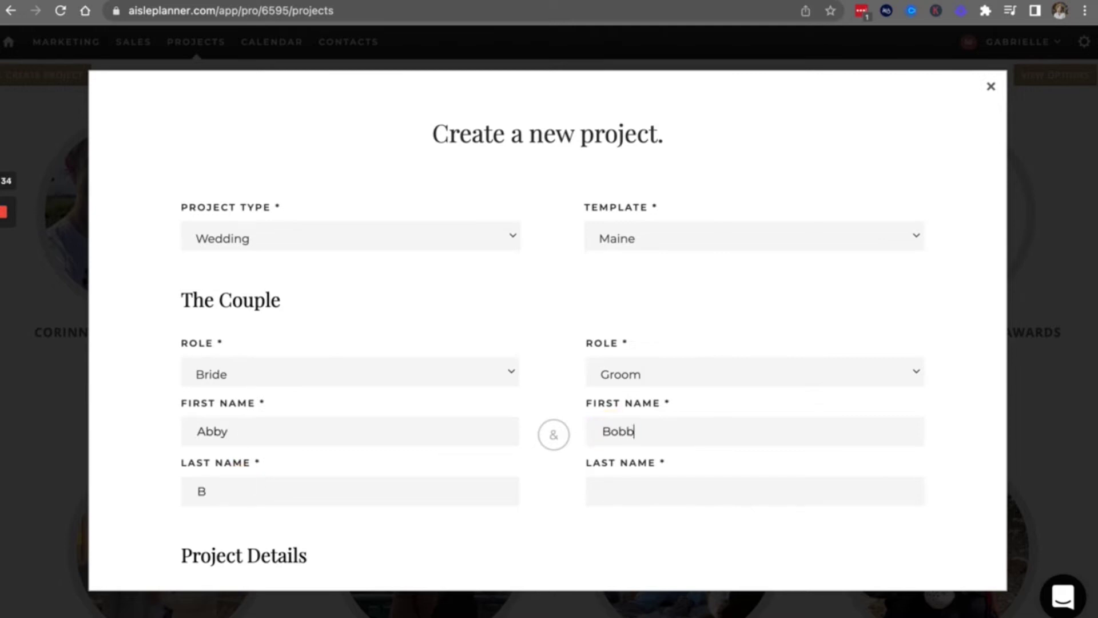
{"action": "left_click", "coordinate": [616, 501]}
{"action": "type", "text": "C"}
Step: Set the event date in the project details to 09/14/2022
{"action": "scroll", "coordinate": [489, 480], "scroll_direction": "down", "scroll_amount": 1}
{"action": "scroll", "coordinate": [489, 479], "scroll_direction": "down", "scroll_amount": 5}
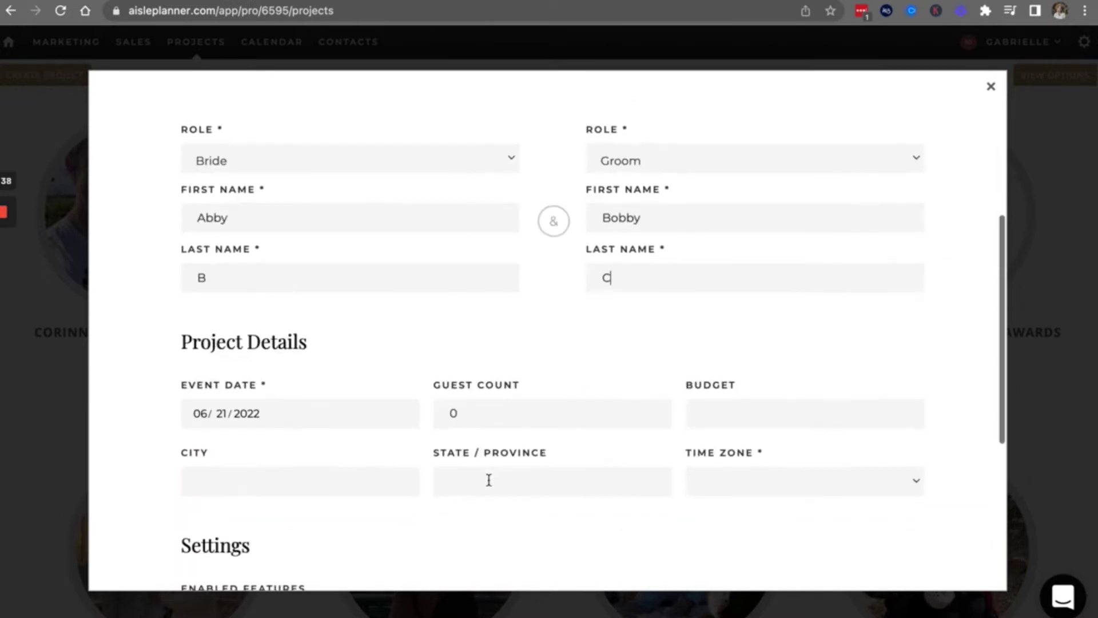
{"action": "left_click", "coordinate": [221, 356]}
{"action": "left_click", "coordinate": [364, 392]}
{"action": "left_click", "coordinate": [364, 392]}
{"action": "left_click", "coordinate": [363, 392]}
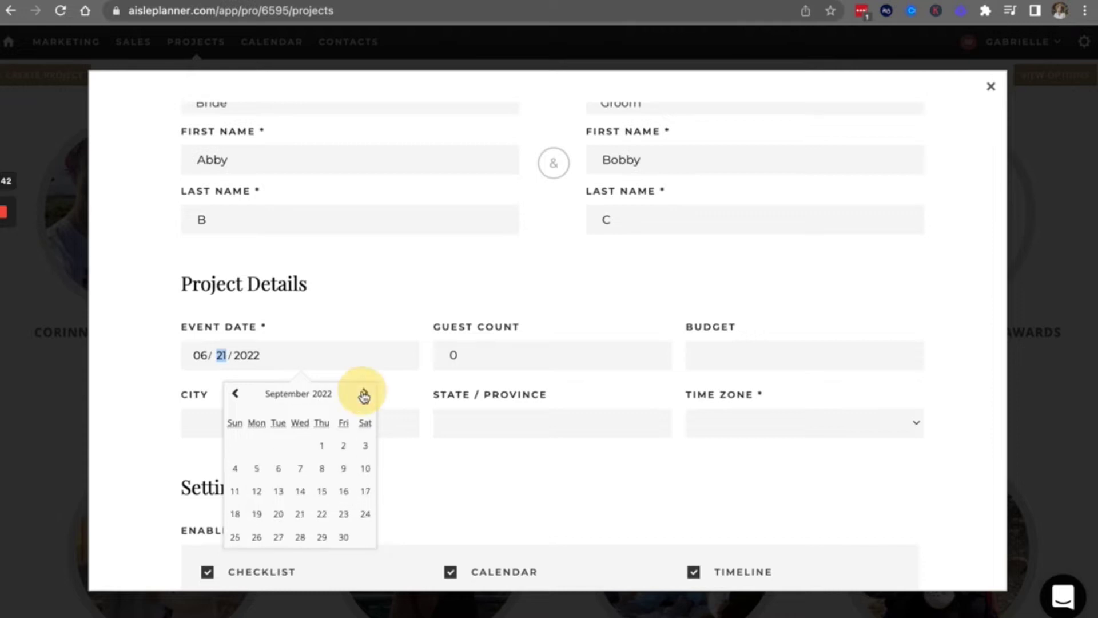
{"action": "left_click", "coordinate": [301, 490]}
Step: Set the wedding's guest count to 100 and its budget to $50,000
{"action": "left_click", "coordinate": [443, 355]}
{"action": "type", "text": "100"}
{"action": "left_click", "coordinate": [710, 350]}
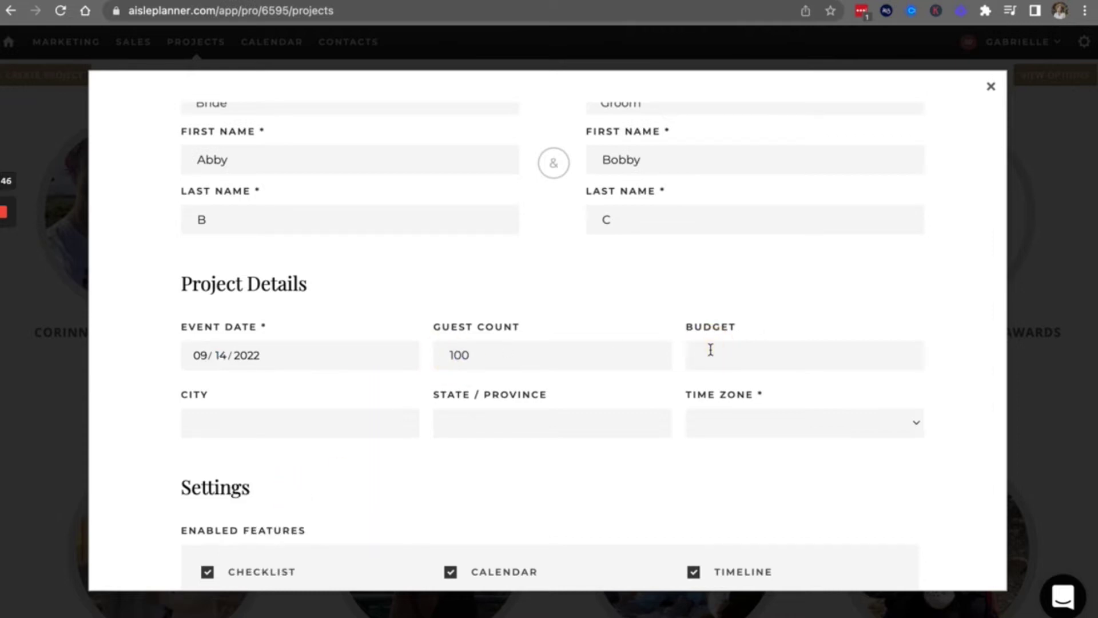
{"action": "type", "text": "50000"}
{"action": "left_click", "coordinate": [783, 328]}
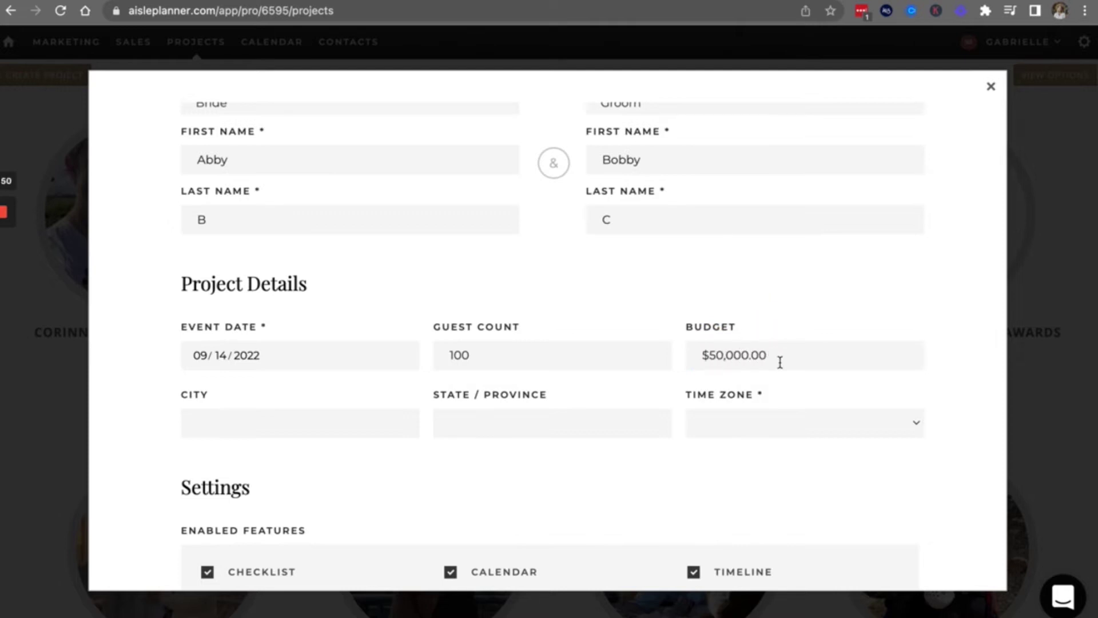
Step: Set the project's location to Portland, Maine, and choose the Eastern time zone
{"action": "left_click", "coordinate": [307, 423]}
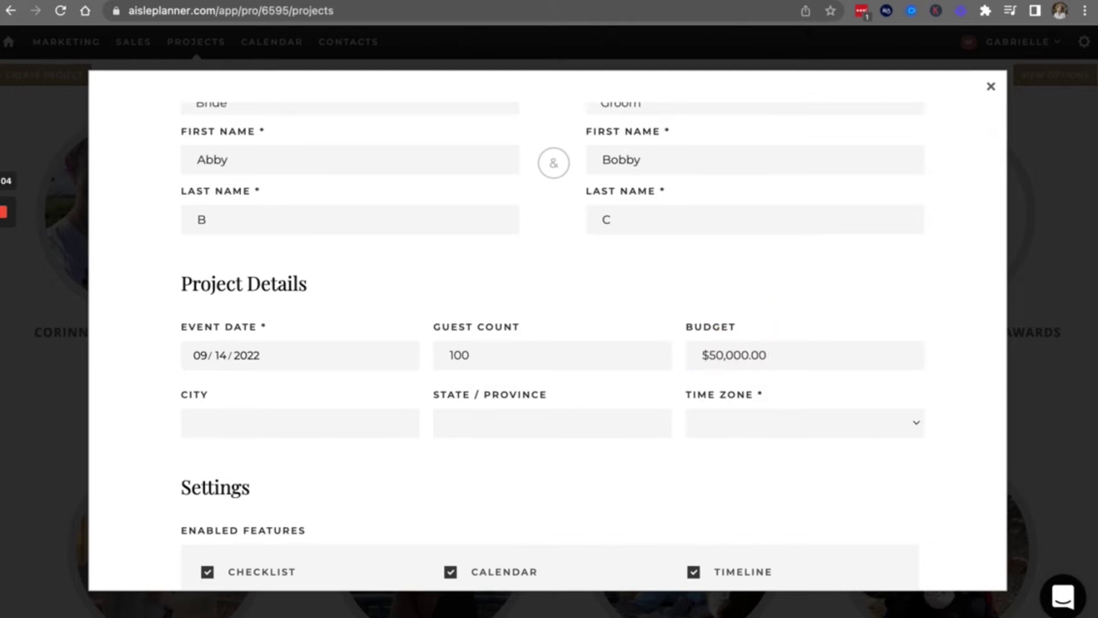
{"action": "type", "text": "por"}
{"action": "key", "text": "BackSpace"}
{"action": "key", "text": "BackSpace"}
{"action": "key", "text": "BackSpace"}
{"action": "type", "text": "Portland"}
{"action": "type", "text": "Maine"}
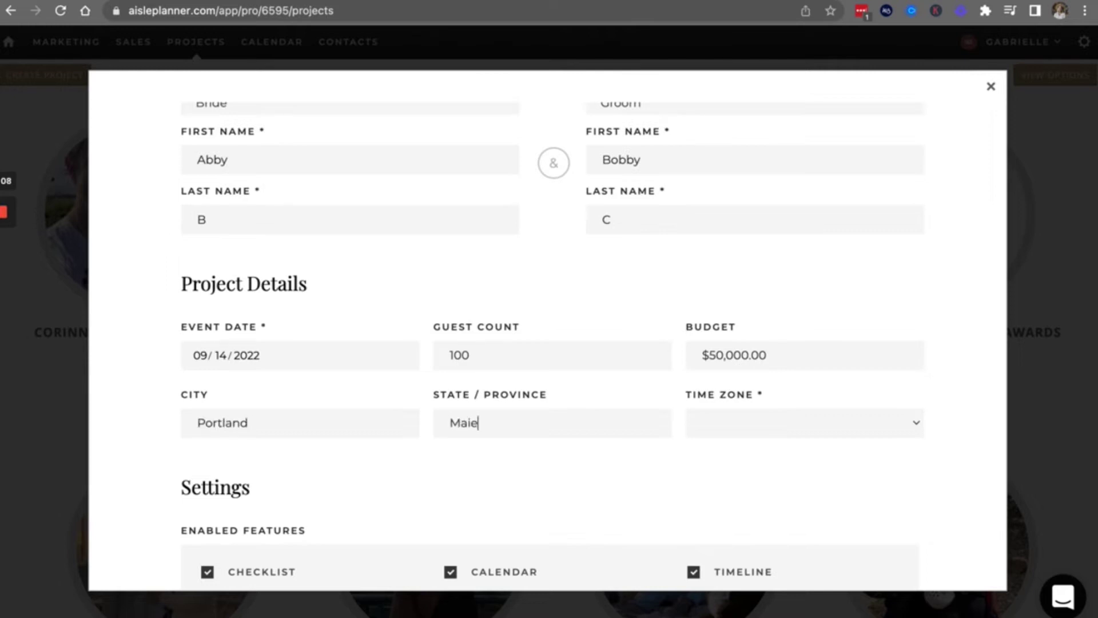
{"action": "key", "text": "Tab"}
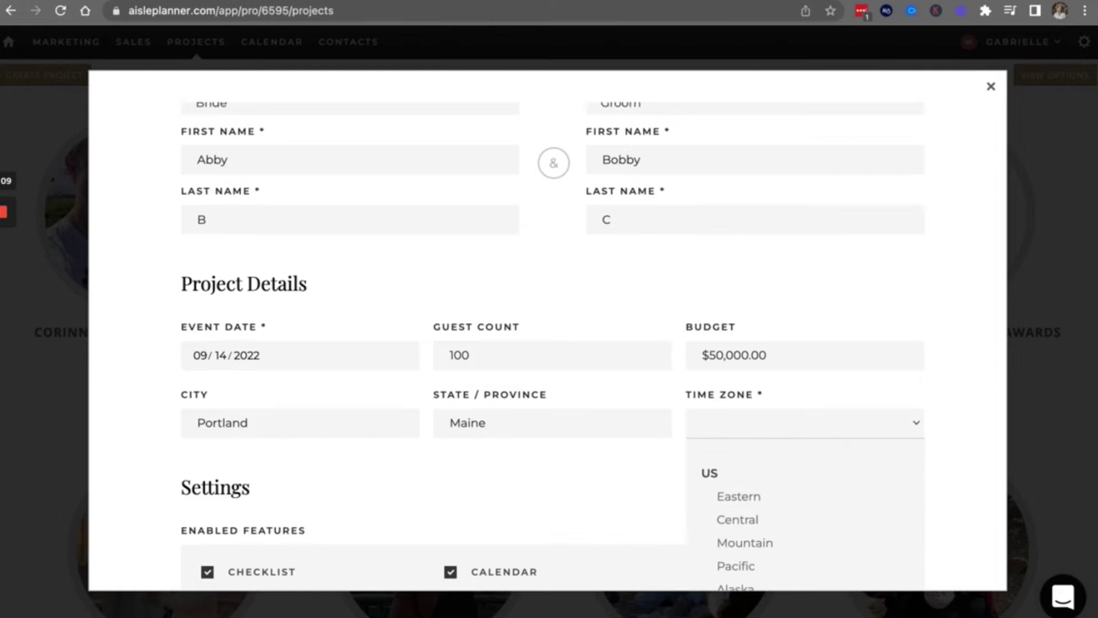
{"action": "left_click", "coordinate": [732, 497]}
{"action": "left_click", "coordinate": [575, 490]}
Step: Disable the Budget and Design Studio features for the project and enable both again
{"action": "scroll", "coordinate": [574, 490], "scroll_direction": "down", "scroll_amount": 5}
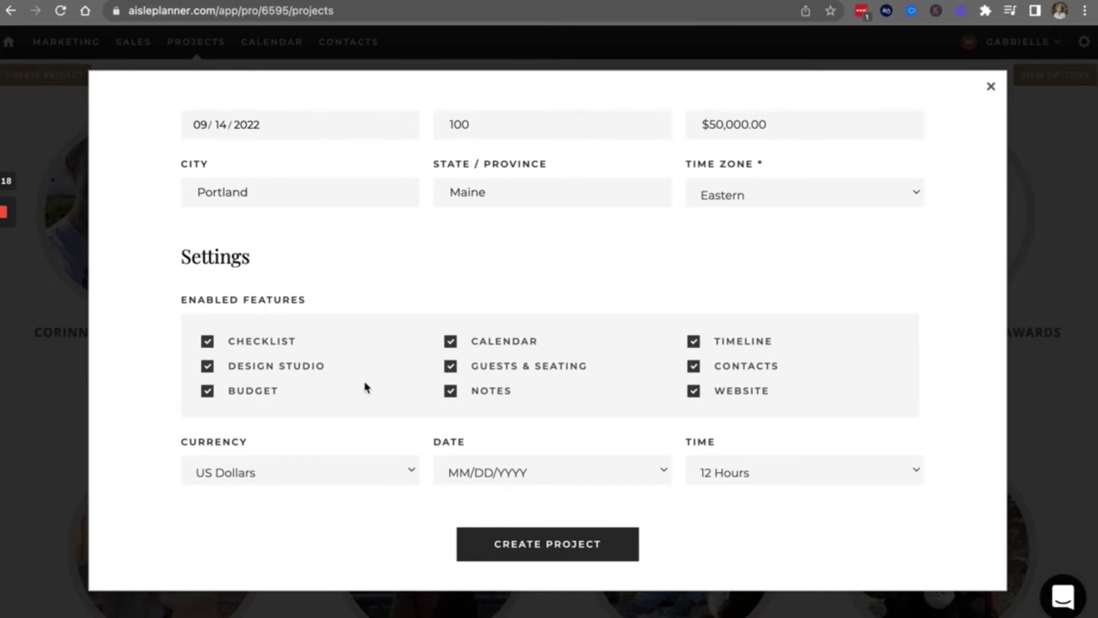
{"action": "left_click", "coordinate": [207, 391]}
{"action": "left_click", "coordinate": [207, 367]}
{"action": "left_click", "coordinate": [207, 366]}
{"action": "left_click", "coordinate": [208, 392]}
Step: Create the wedding project with the entered details and all features enabled
{"action": "scroll", "coordinate": [367, 359], "scroll_direction": "down", "scroll_amount": 1}
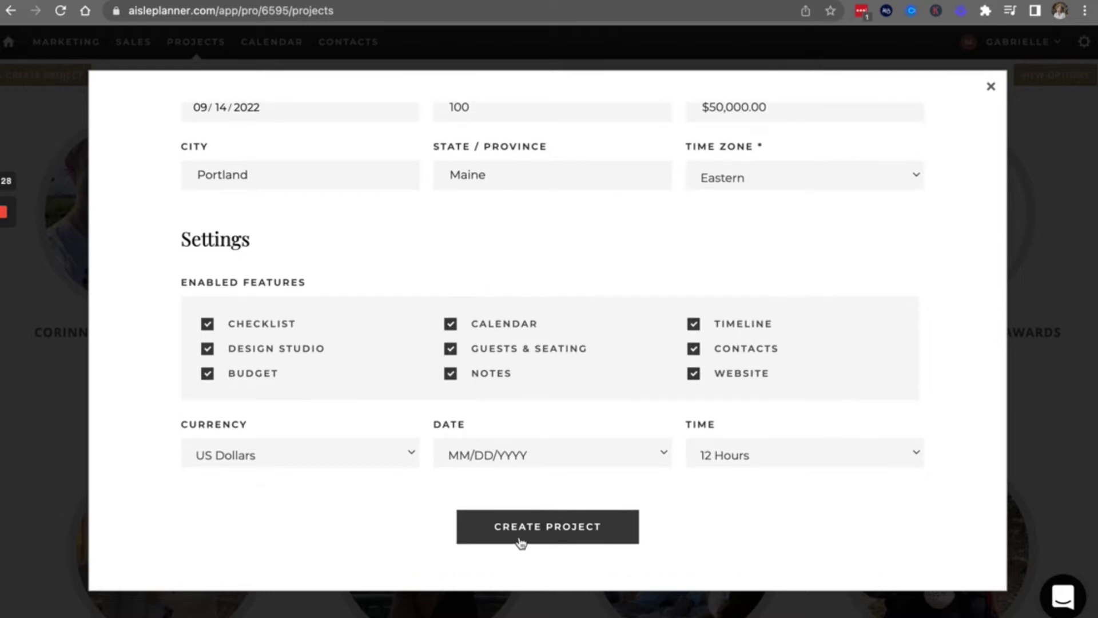
{"action": "left_click", "coordinate": [549, 530]}
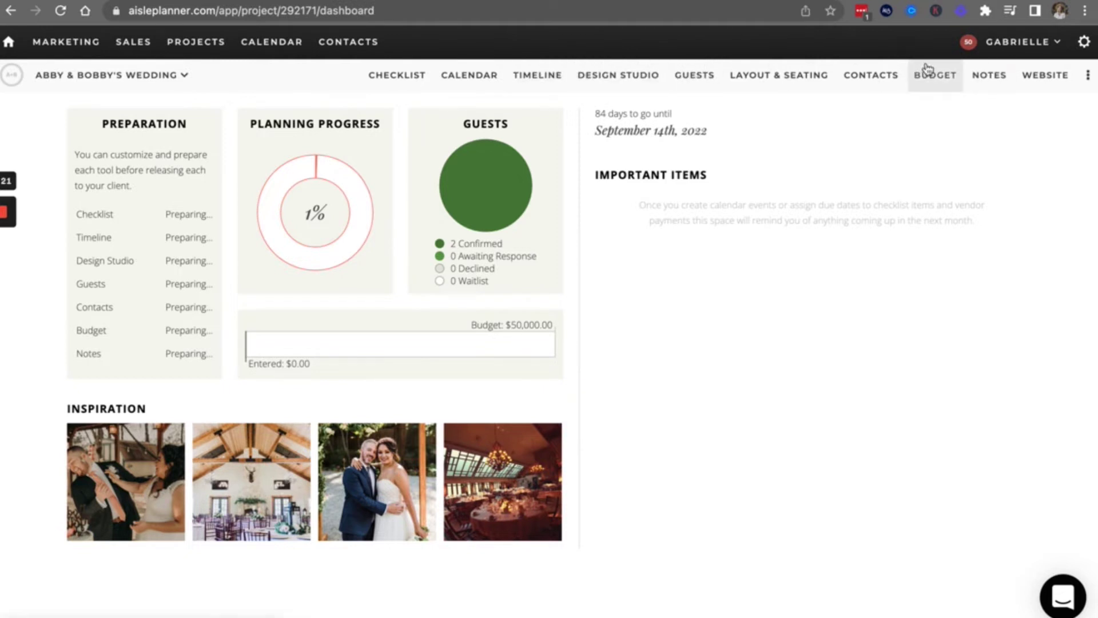
Step: Add a note to the new wedding project from the Adventure Guide template
{"action": "left_click", "coordinate": [982, 82]}
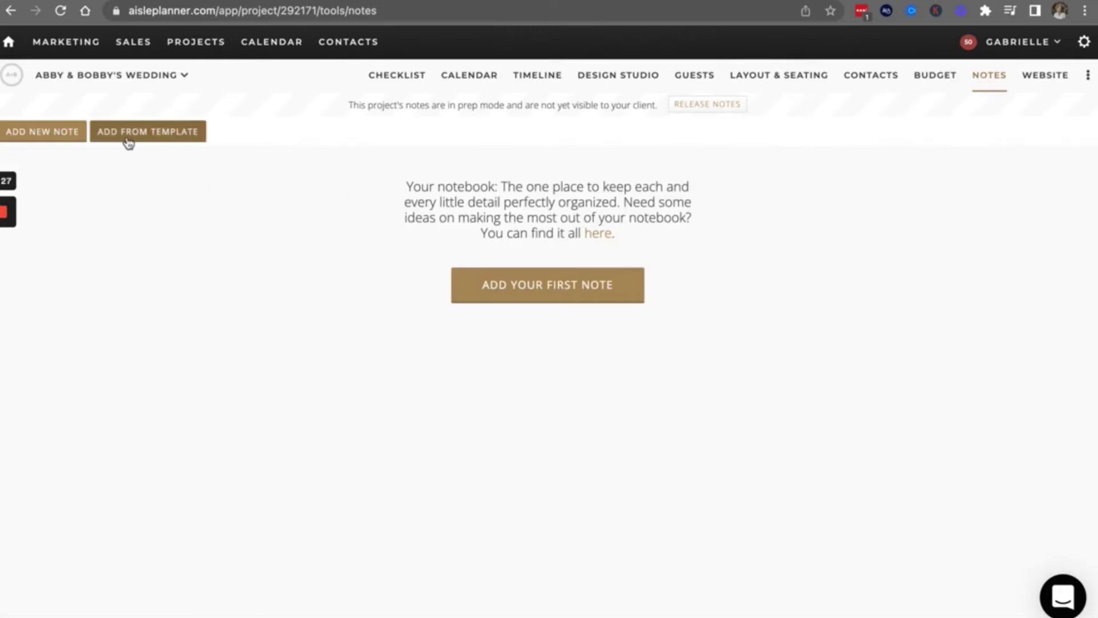
{"action": "left_click", "coordinate": [155, 133]}
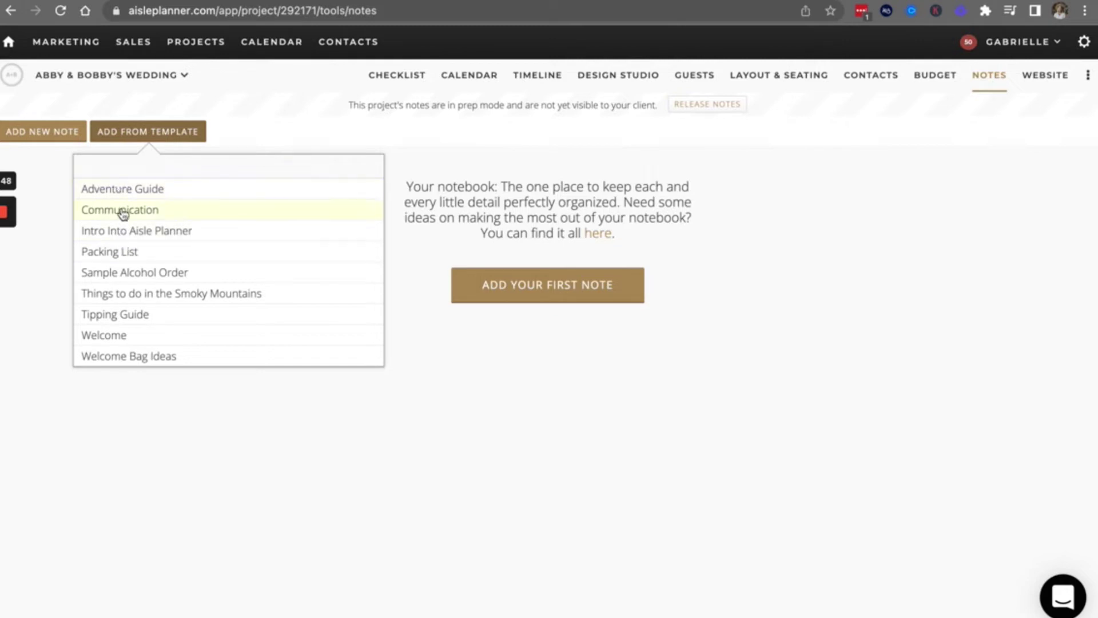
{"action": "left_click", "coordinate": [128, 190]}
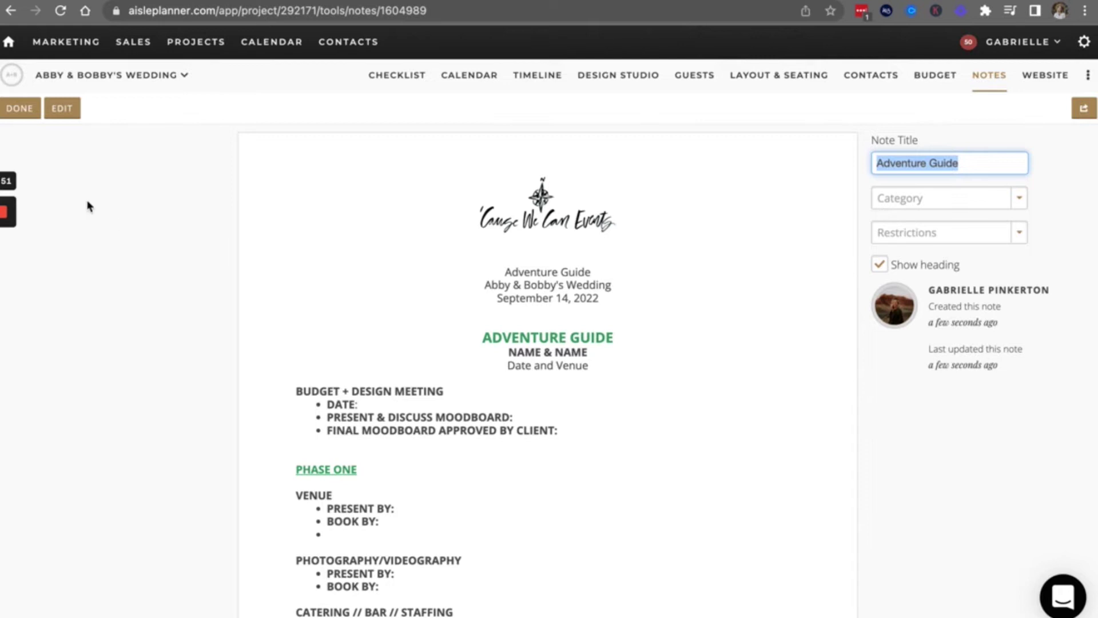
Step: Review the Adventure Guide note from the budget and design meeting through the vendor items of Phases One, Two and Three
{"action": "scroll", "coordinate": [463, 418], "scroll_direction": "down", "scroll_amount": 5}
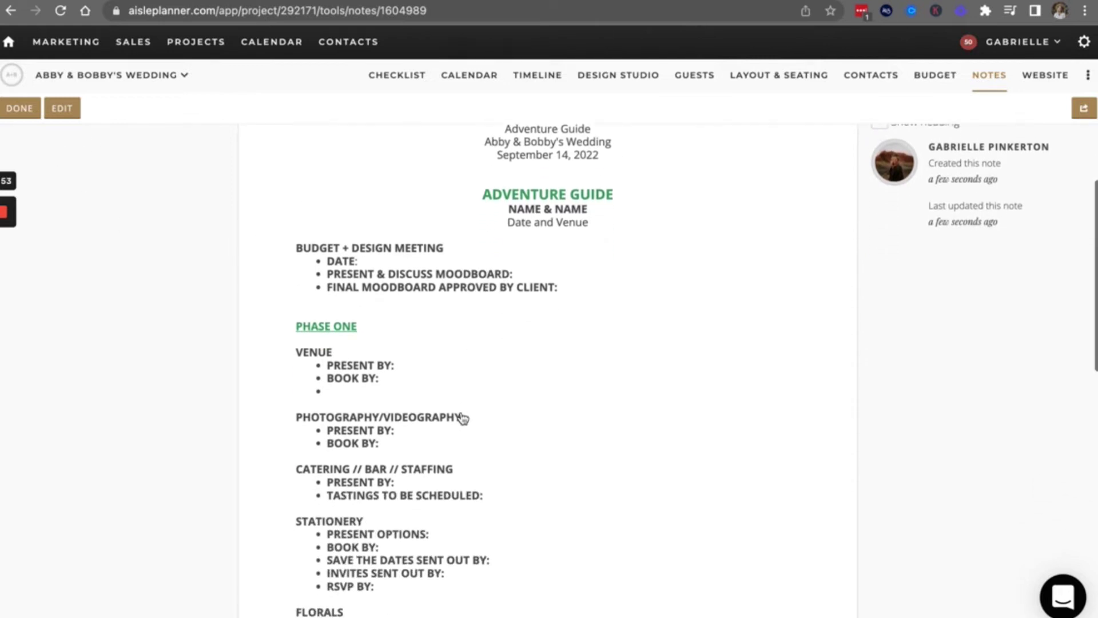
{"action": "scroll", "coordinate": [463, 417], "scroll_direction": "down", "scroll_amount": 2}
{"action": "scroll", "coordinate": [463, 417], "scroll_direction": "up", "scroll_amount": 5}
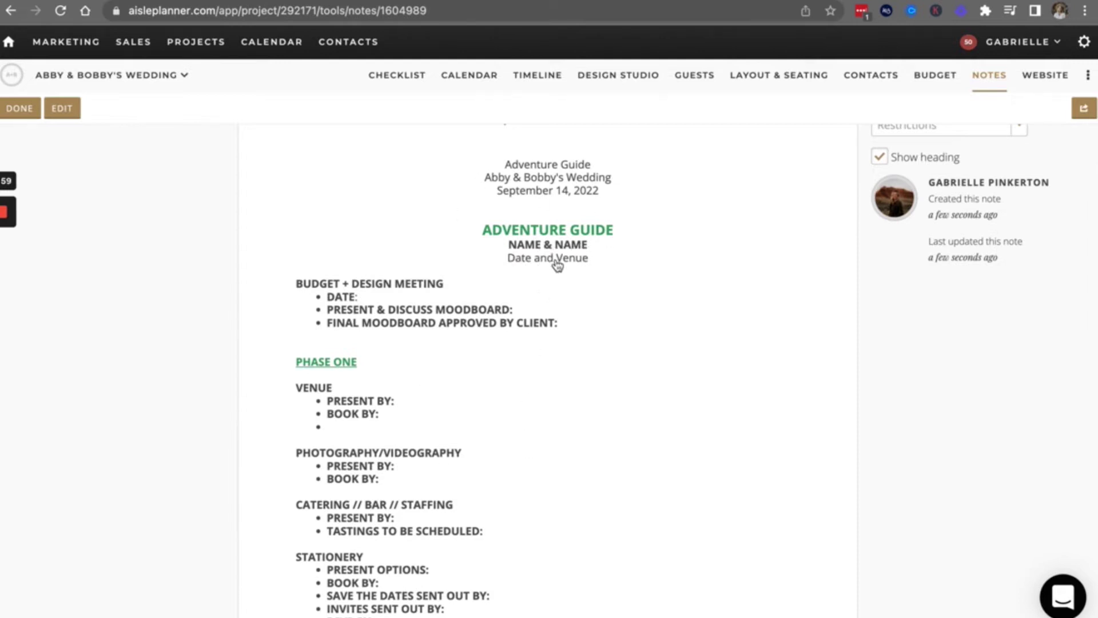
{"action": "scroll", "coordinate": [560, 267], "scroll_direction": "down", "scroll_amount": 1}
{"action": "scroll", "coordinate": [562, 260], "scroll_direction": "up", "scroll_amount": 3}
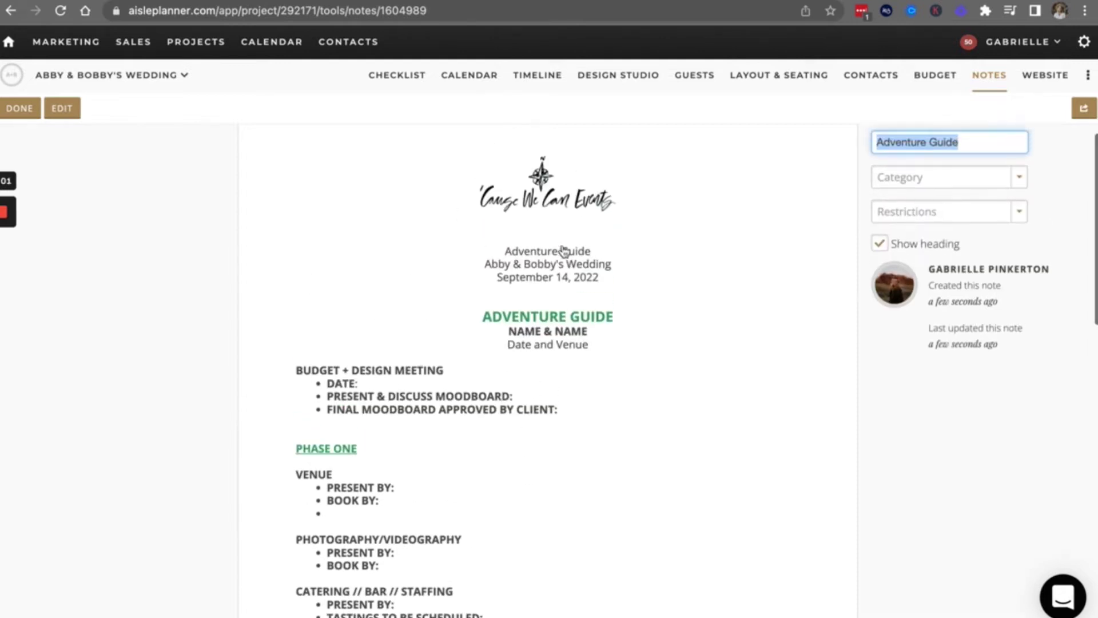
{"action": "scroll", "coordinate": [562, 250], "scroll_direction": "down", "scroll_amount": 4}
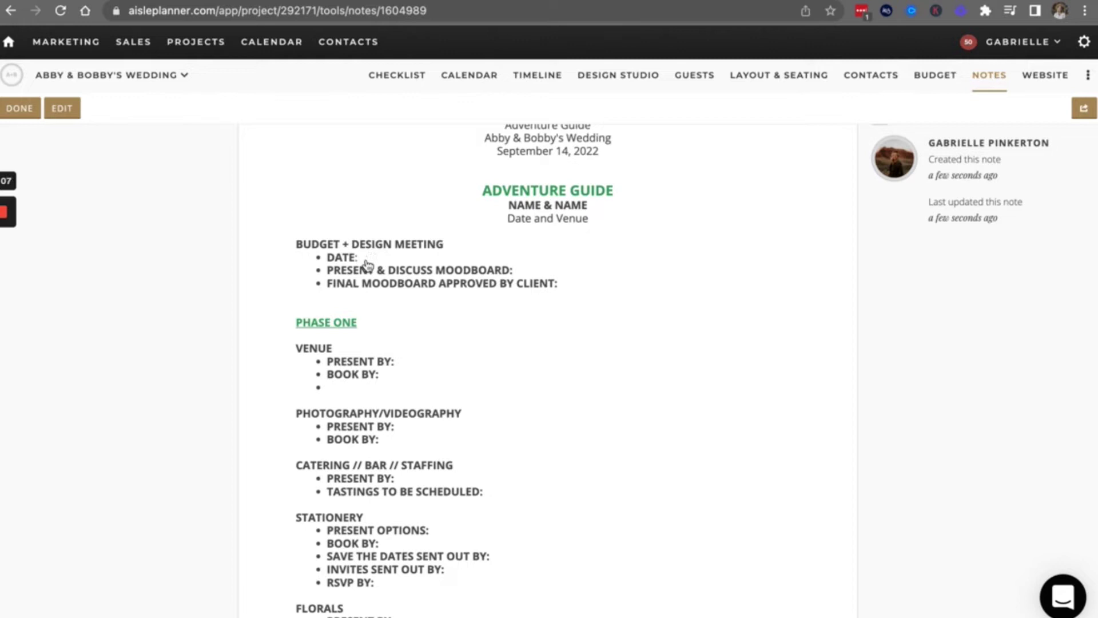
{"action": "scroll", "coordinate": [368, 265], "scroll_direction": "down", "scroll_amount": 1}
{"action": "scroll", "coordinate": [368, 265], "scroll_direction": "down", "scroll_amount": 2}
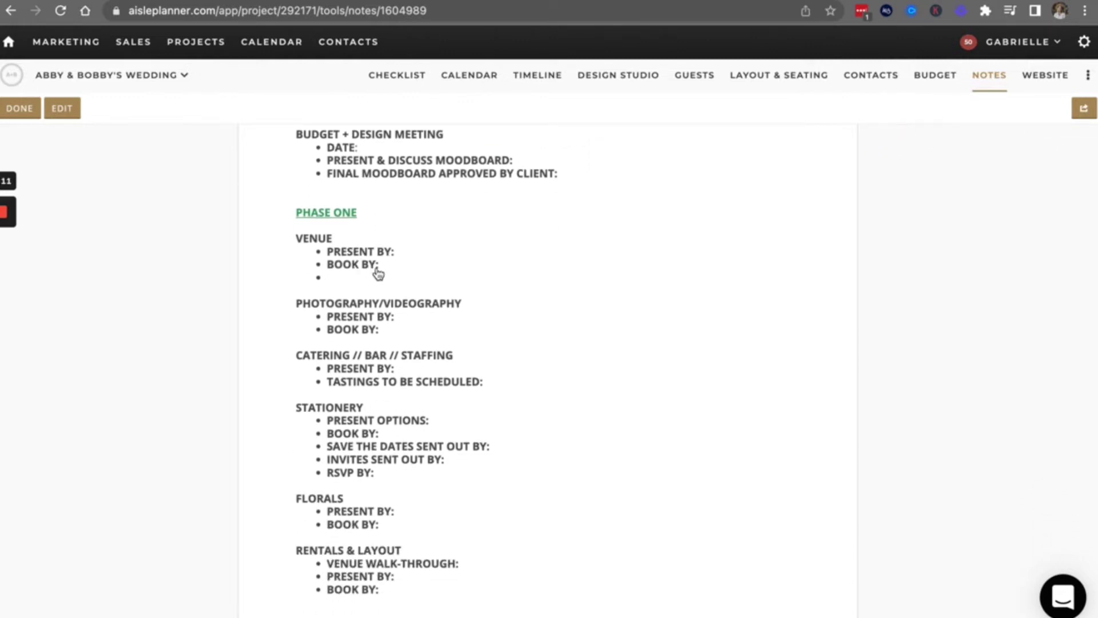
{"action": "scroll", "coordinate": [379, 274], "scroll_direction": "down", "scroll_amount": 4}
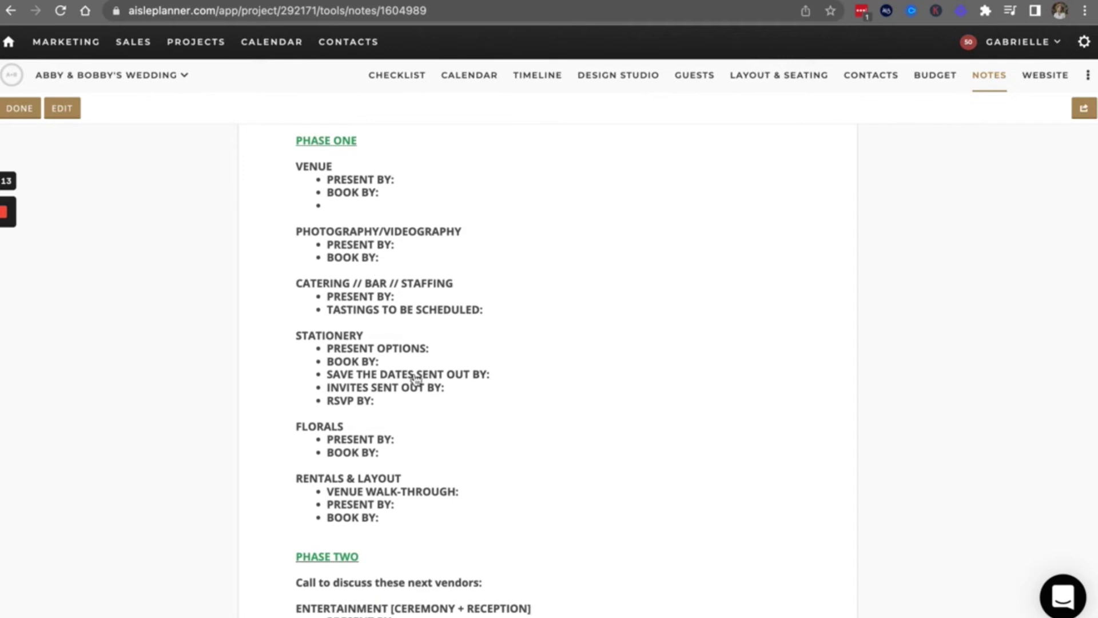
{"action": "scroll", "coordinate": [375, 294], "scroll_direction": "down", "scroll_amount": 4}
{"action": "scroll", "coordinate": [372, 426], "scroll_direction": "down", "scroll_amount": 5}
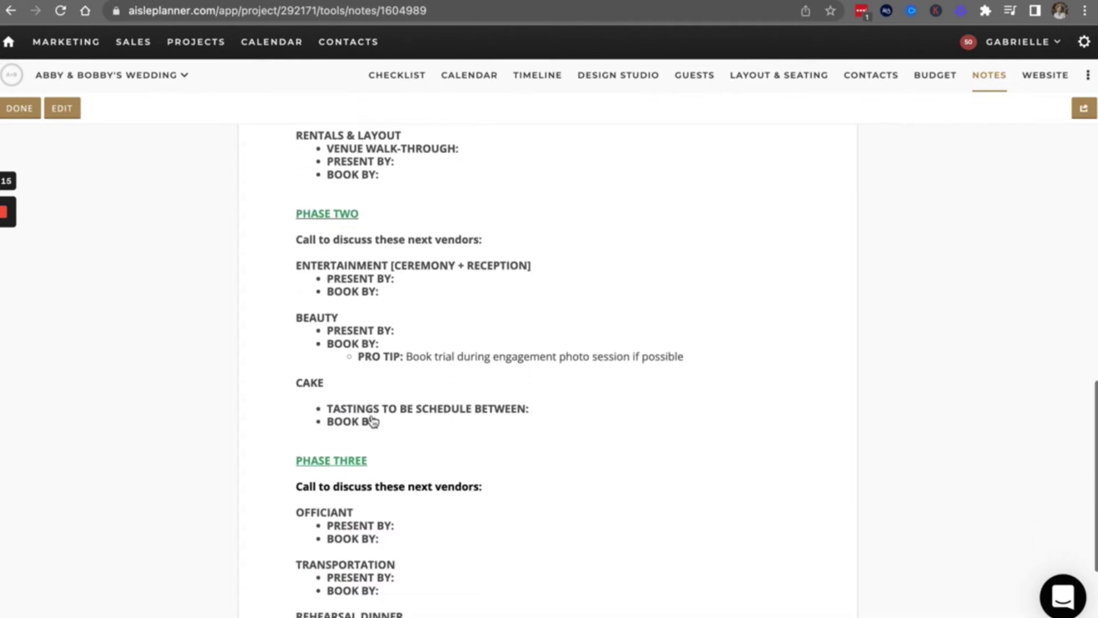
{"action": "scroll", "coordinate": [373, 422], "scroll_direction": "down", "scroll_amount": 2}
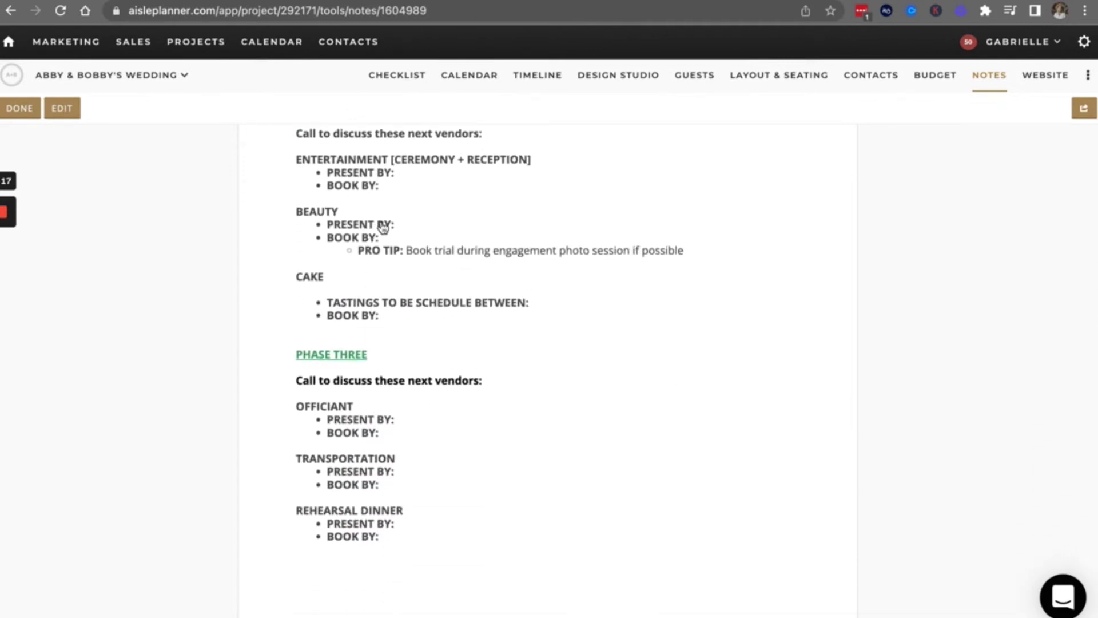
{"action": "scroll", "coordinate": [351, 440], "scroll_direction": "down", "scroll_amount": 1}
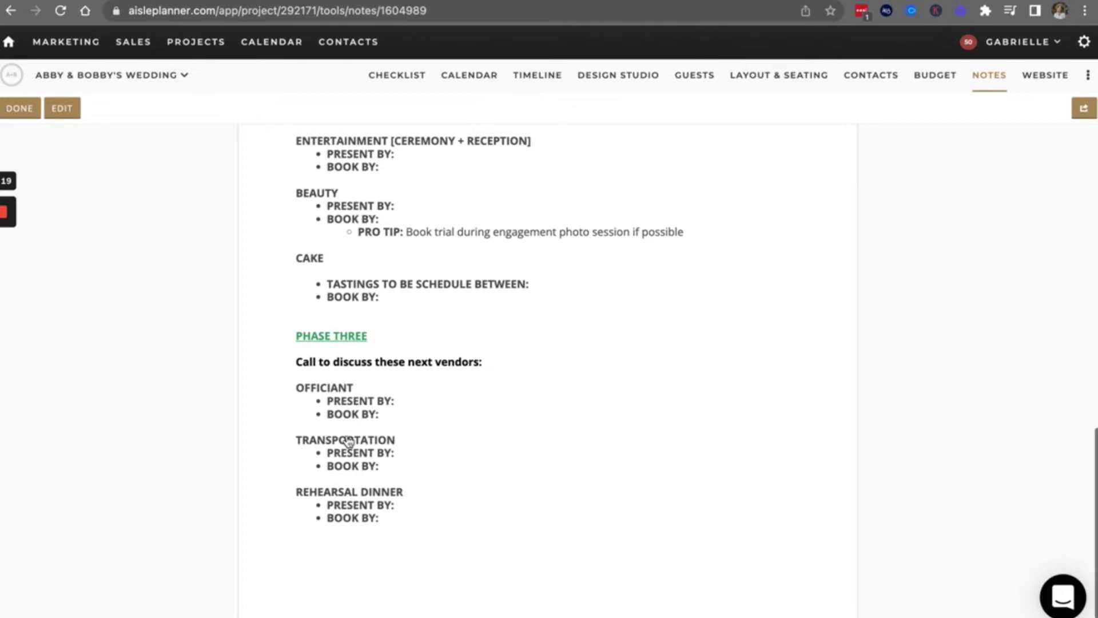
{"action": "scroll", "coordinate": [347, 440], "scroll_direction": "up", "scroll_amount": 15}
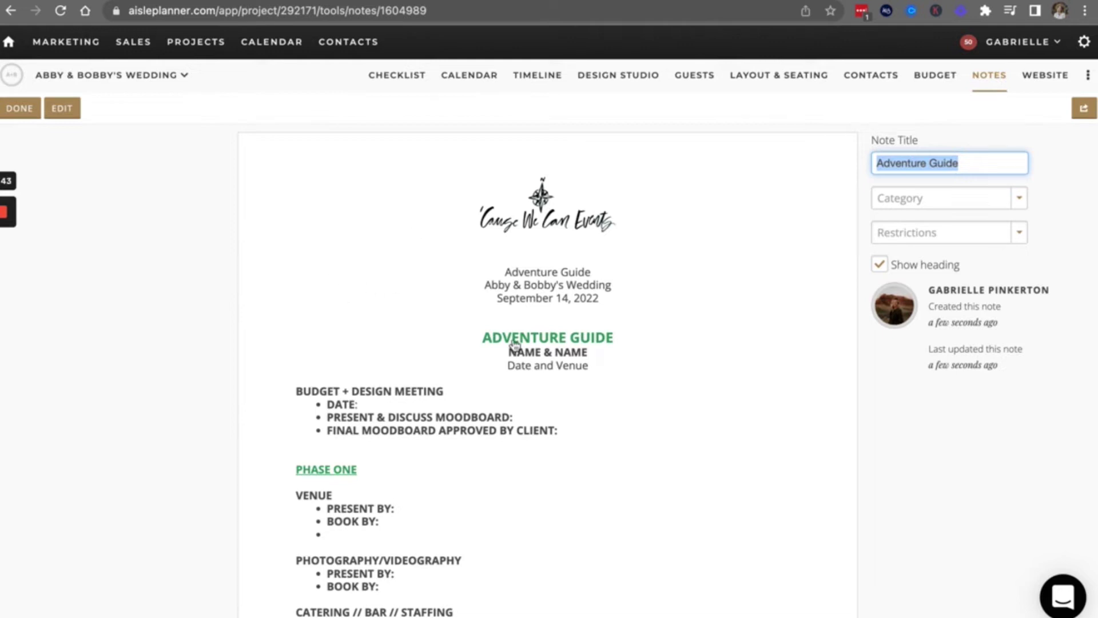
Step: Finish the Adventure Guide note, then add a note from the Communication template and look through its text
{"action": "left_click", "coordinate": [18, 112]}
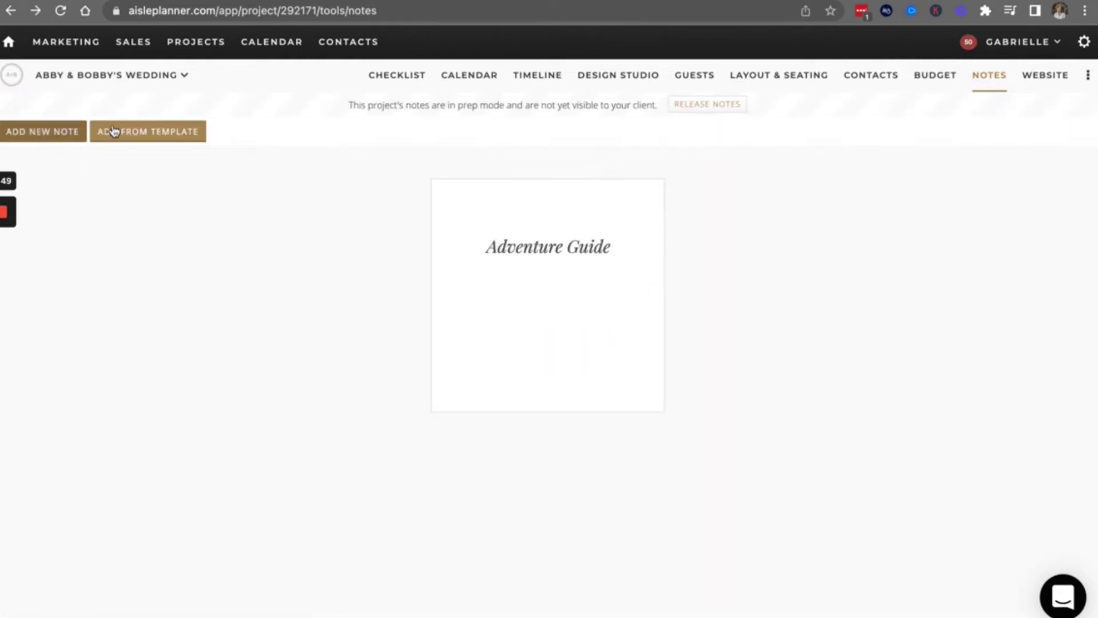
{"action": "left_click", "coordinate": [143, 132]}
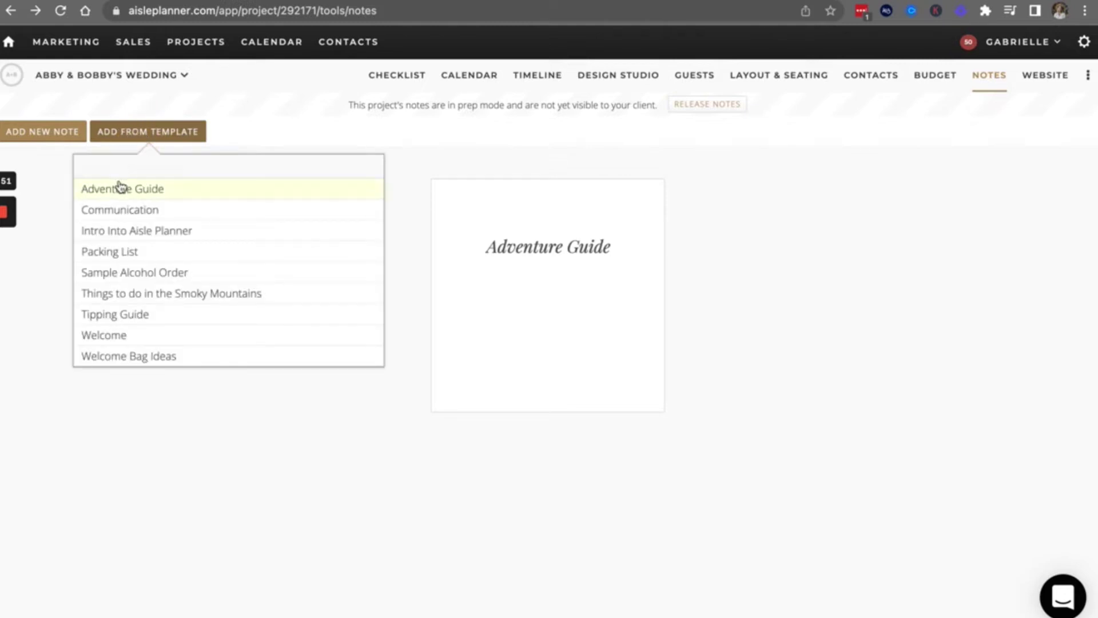
{"action": "left_click", "coordinate": [130, 211]}
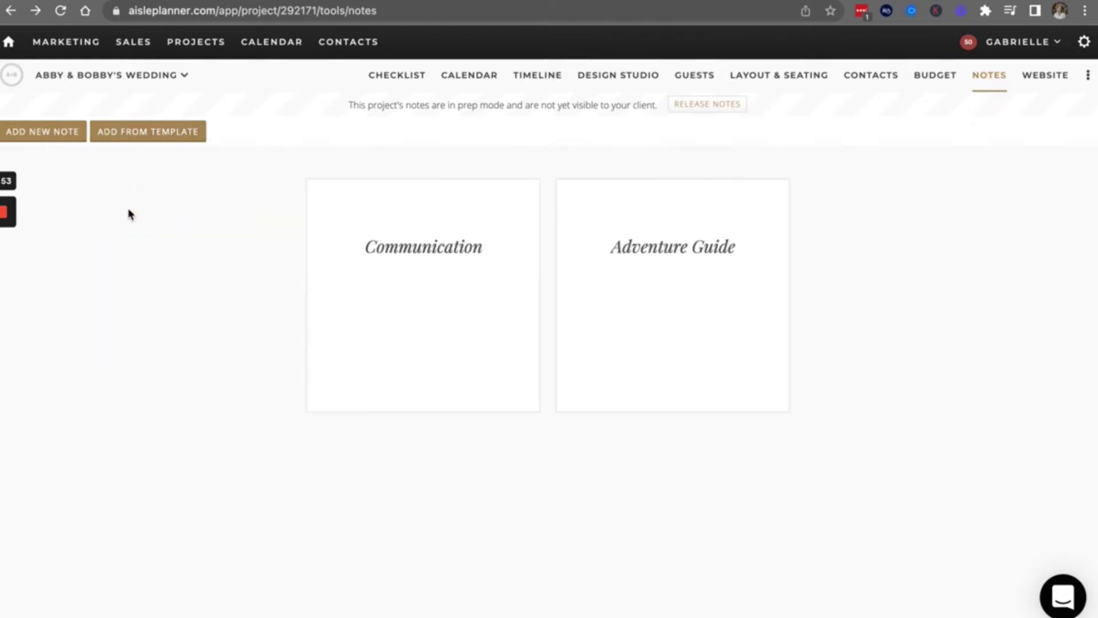
{"action": "scroll", "coordinate": [590, 277], "scroll_direction": "down", "scroll_amount": 2}
{"action": "scroll", "coordinate": [591, 277], "scroll_direction": "down", "scroll_amount": 3}
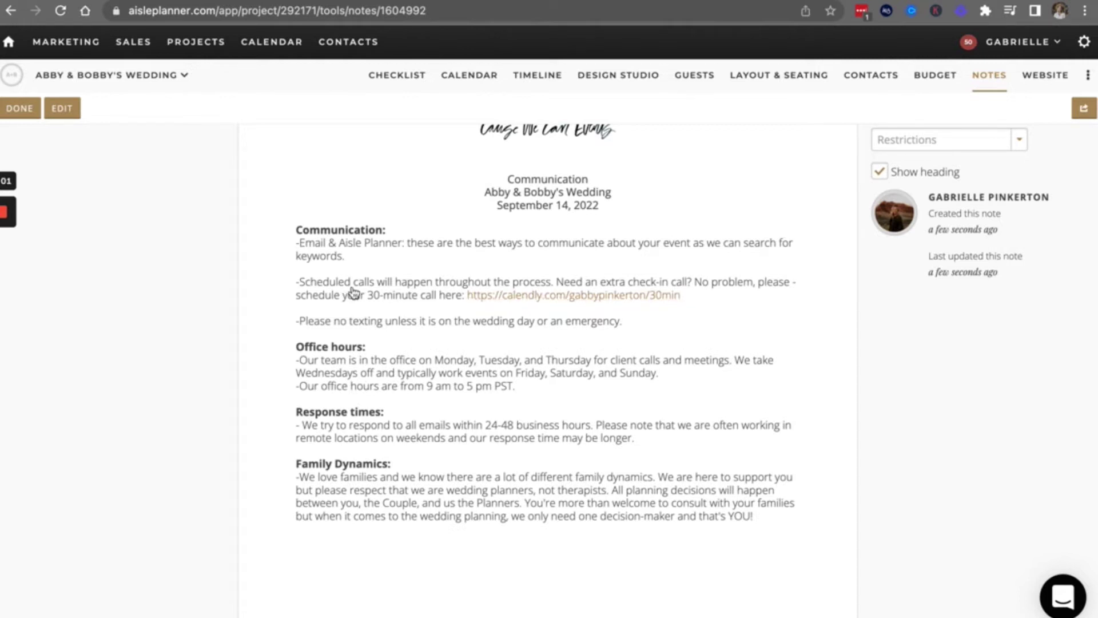
Step: Look through the Communication note and examine its available category and restriction options without choosing any
{"action": "scroll", "coordinate": [352, 293], "scroll_direction": "down", "scroll_amount": 1}
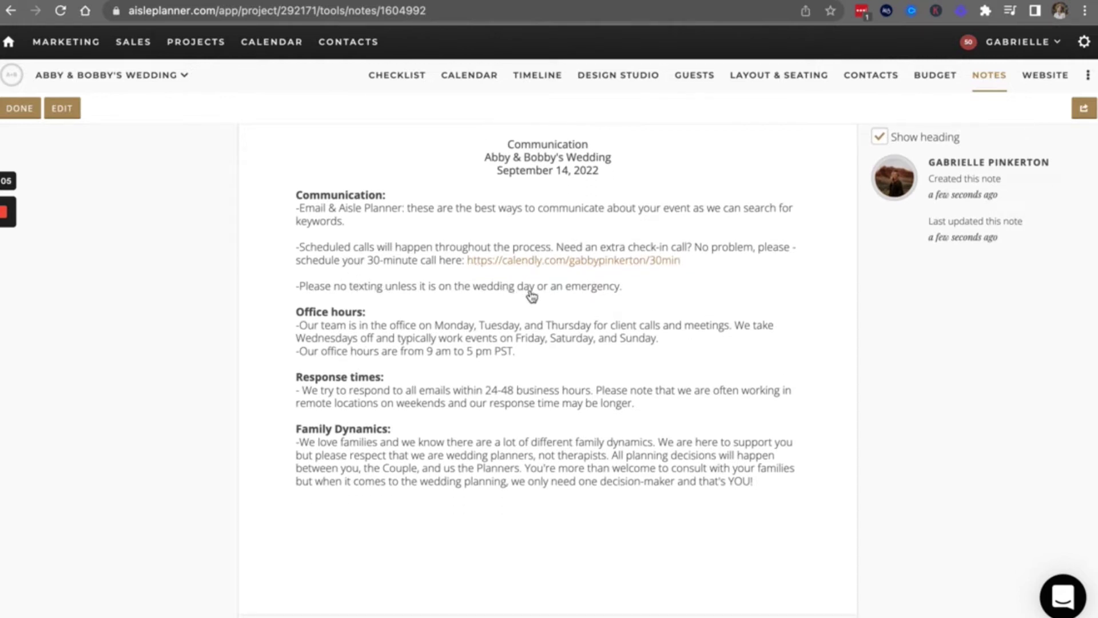
{"action": "scroll", "coordinate": [422, 324], "scroll_direction": "up", "scroll_amount": 1}
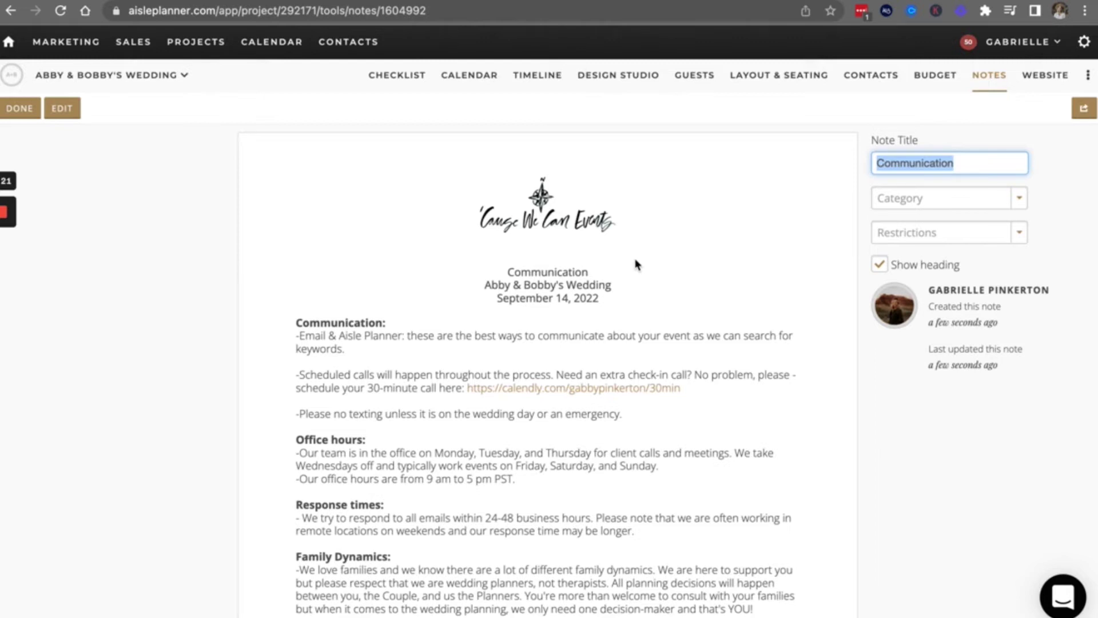
{"action": "left_click", "coordinate": [700, 255]}
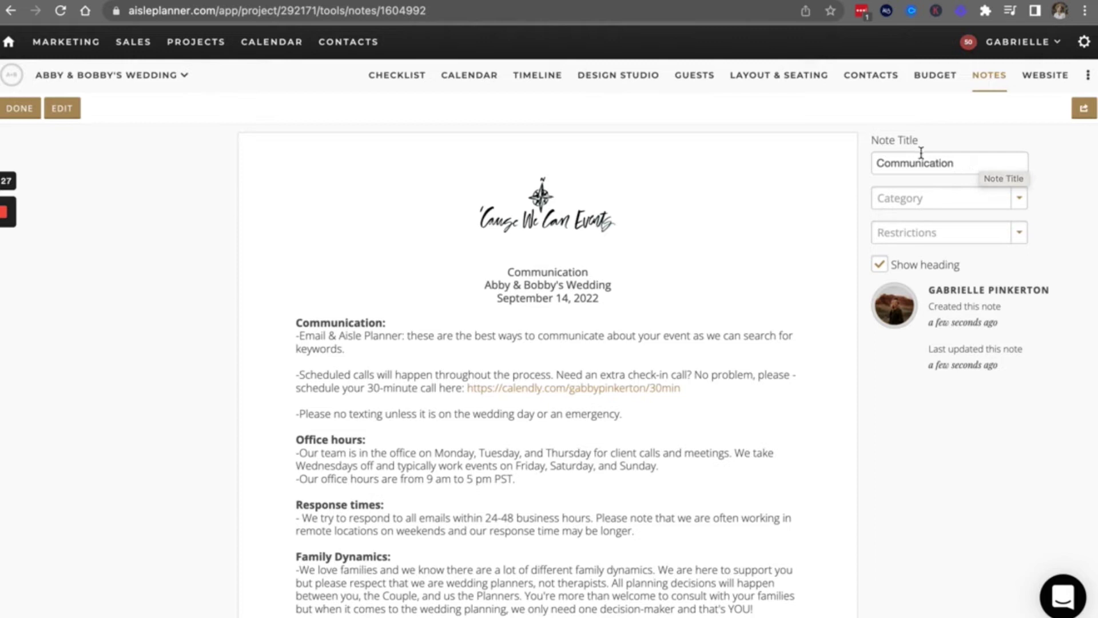
{"action": "left_click", "coordinate": [911, 206]}
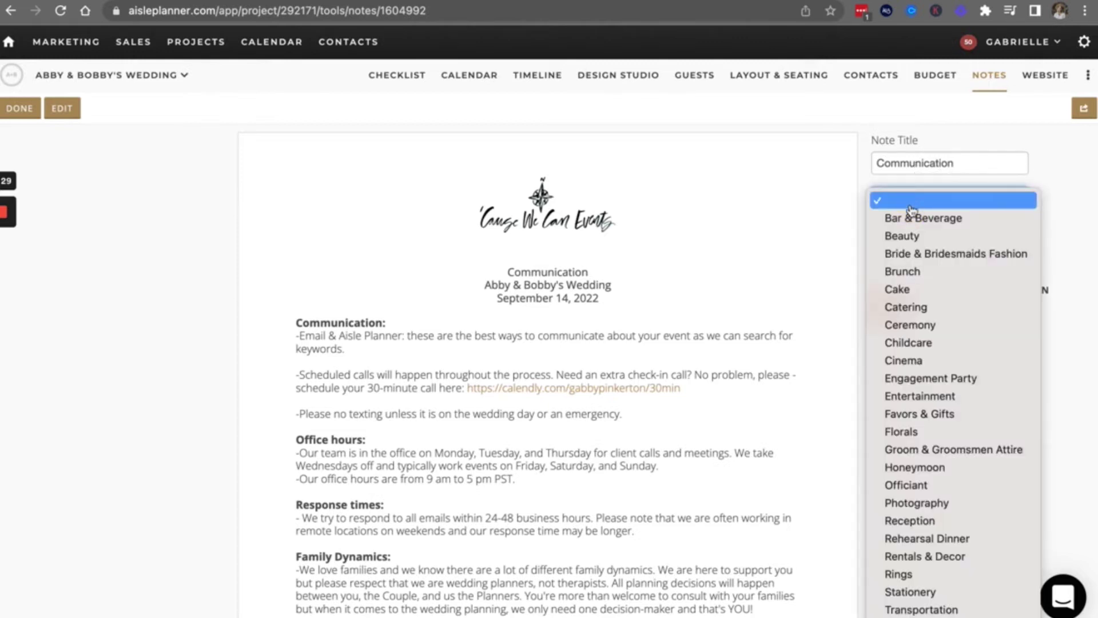
{"action": "scroll", "coordinate": [915, 533], "scroll_direction": "down", "scroll_amount": 2}
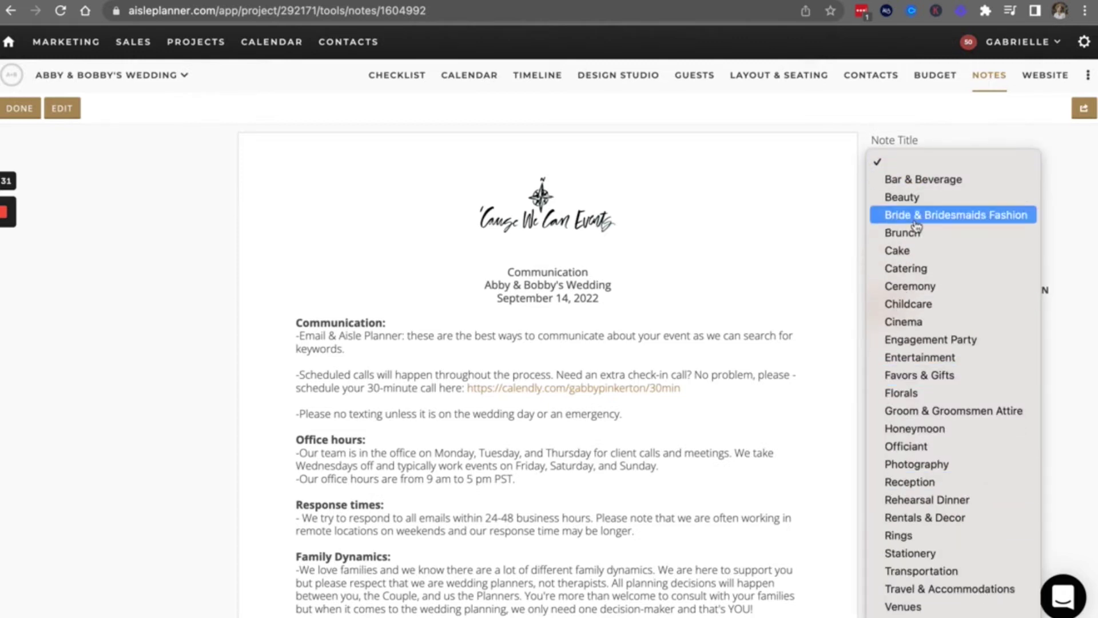
{"action": "left_click", "coordinate": [737, 194]}
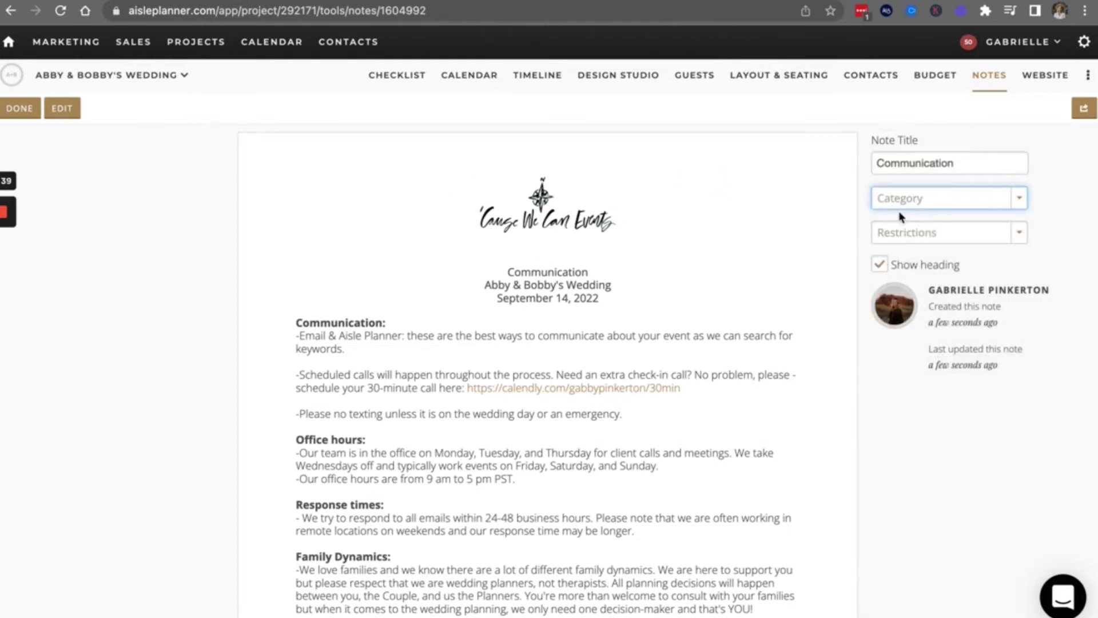
{"action": "left_click", "coordinate": [917, 233]}
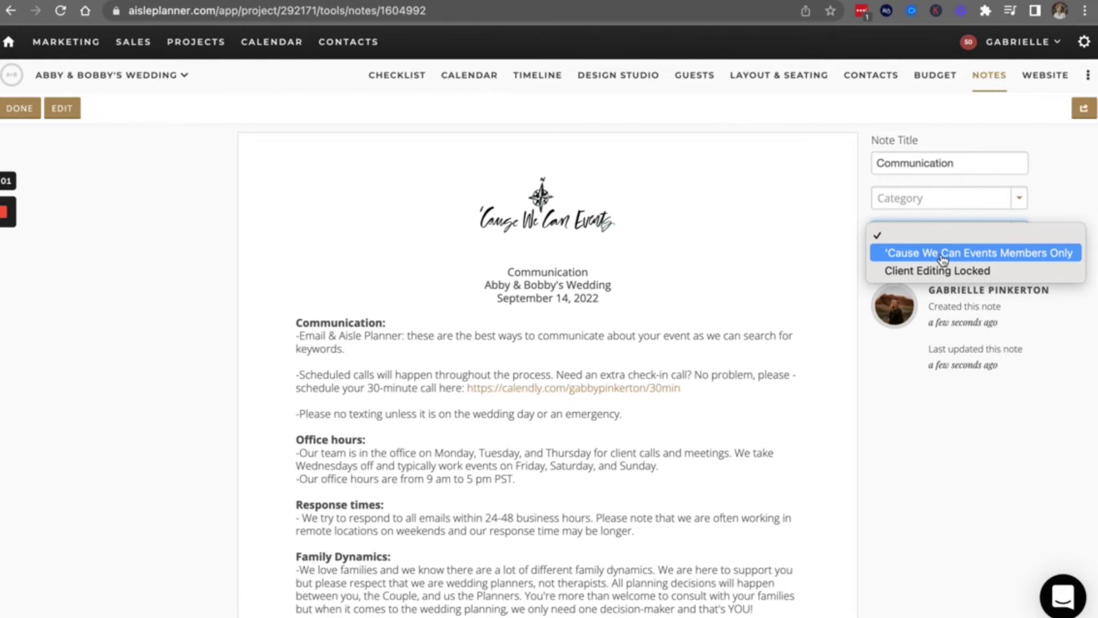
{"action": "left_click", "coordinate": [864, 230]}
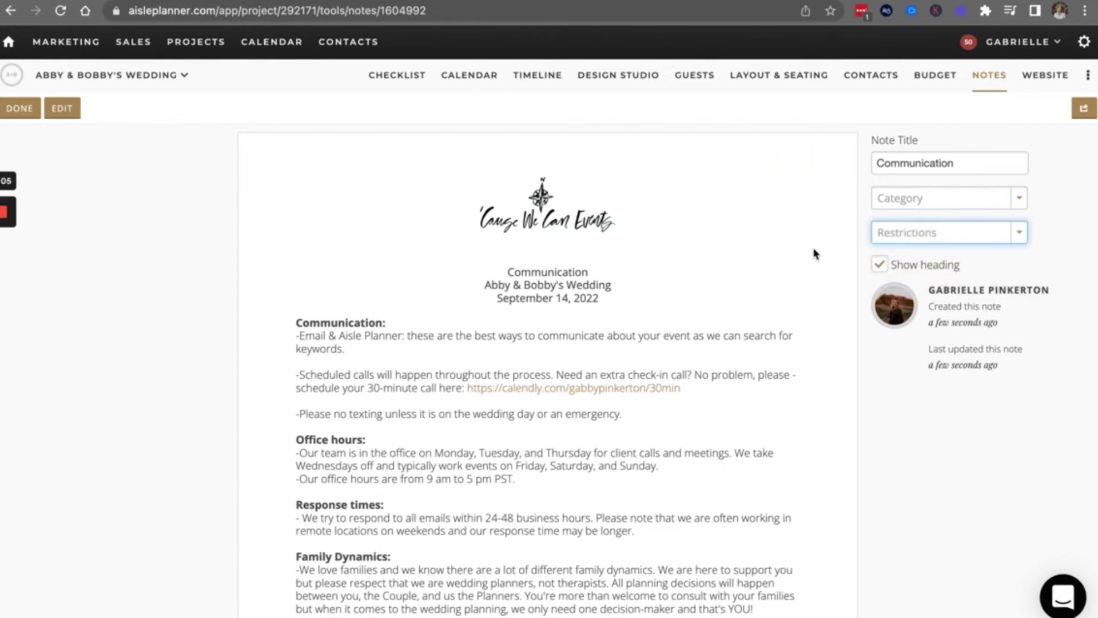
Step: Finish the Communication note and add a note from the Packing List template
{"action": "left_click", "coordinate": [27, 114]}
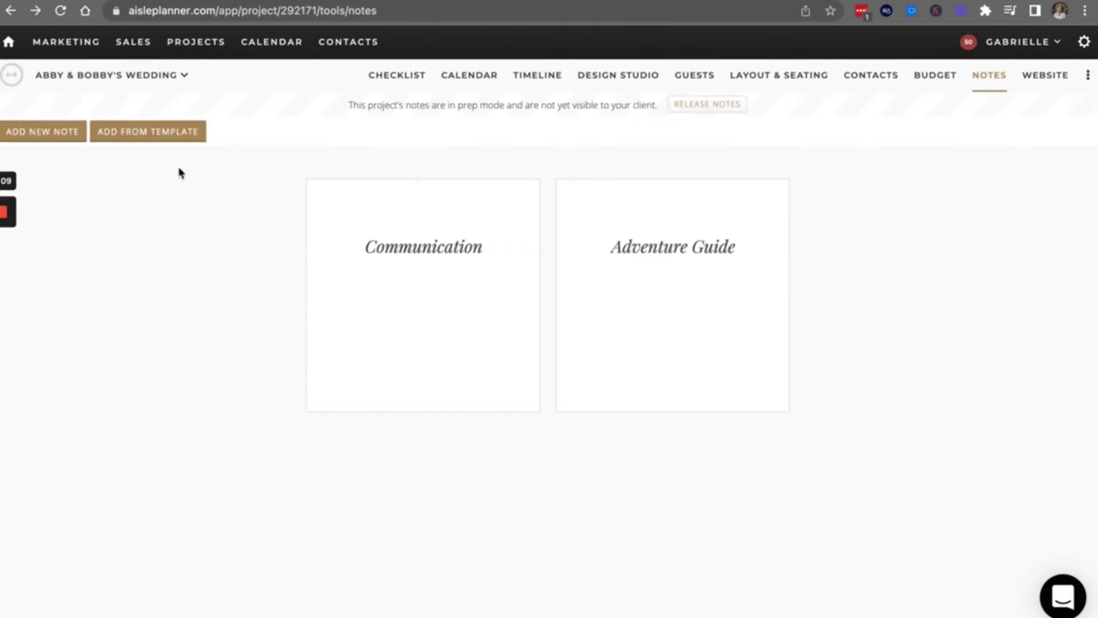
{"action": "left_click", "coordinate": [175, 133]}
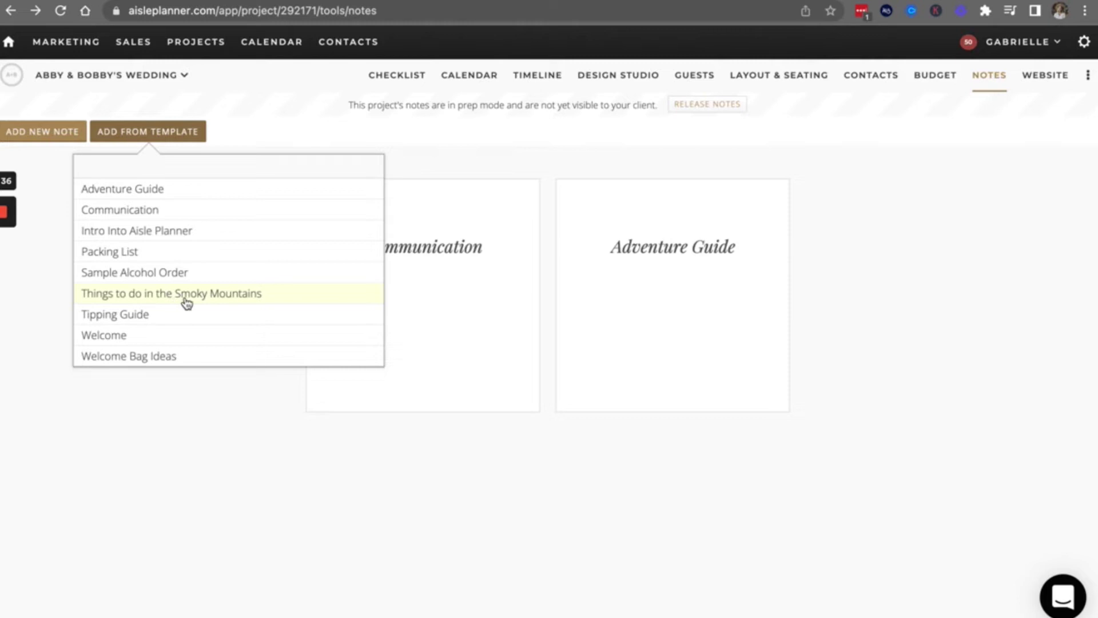
{"action": "left_click", "coordinate": [133, 254]}
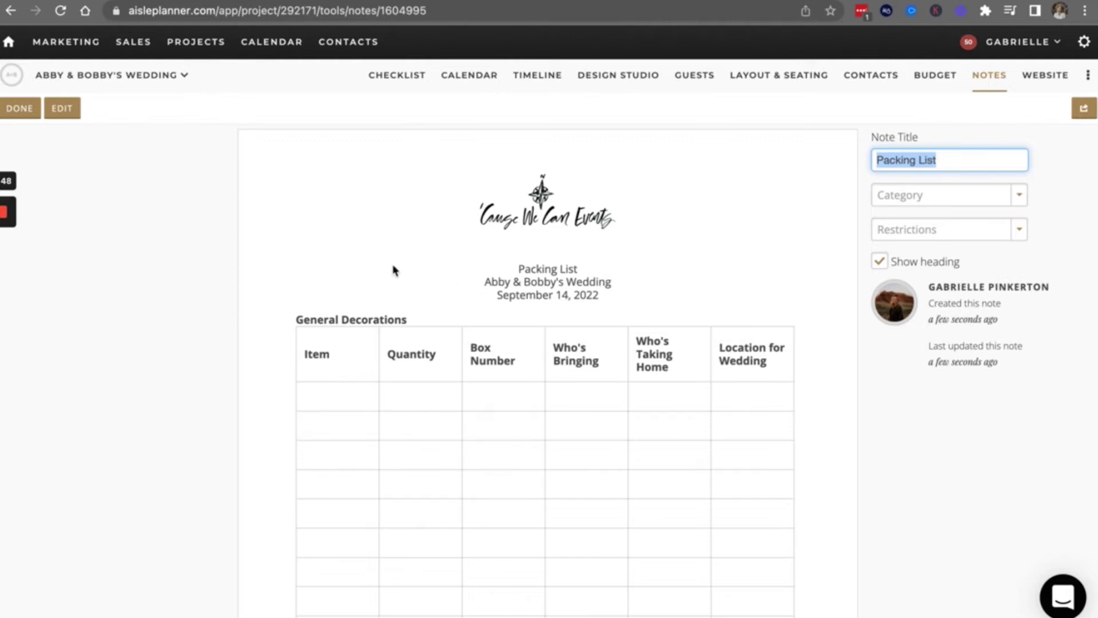
Step: Review the Packing List note's tables from General Decorations through Photobooth/Entertainment and return to its beginning
{"action": "scroll", "coordinate": [337, 412], "scroll_direction": "down", "scroll_amount": 2}
{"action": "scroll", "coordinate": [337, 412], "scroll_direction": "down", "scroll_amount": 1}
{"action": "scroll", "coordinate": [337, 211], "scroll_direction": "down", "scroll_amount": 2}
{"action": "scroll", "coordinate": [336, 211], "scroll_direction": "down", "scroll_amount": 10}
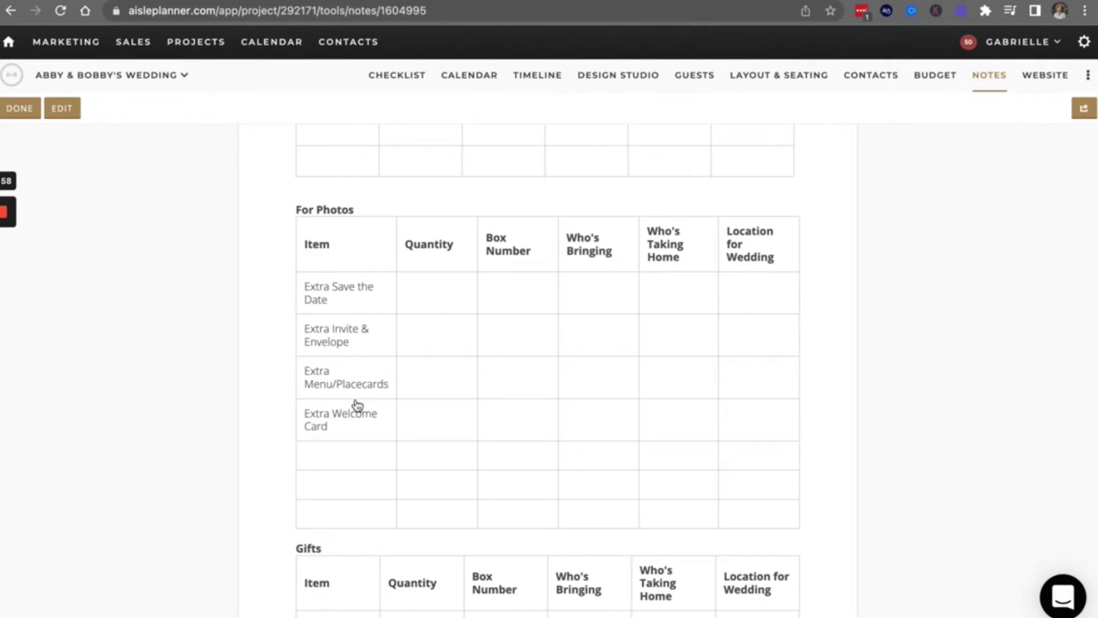
{"action": "scroll", "coordinate": [358, 405], "scroll_direction": "down", "scroll_amount": 5}
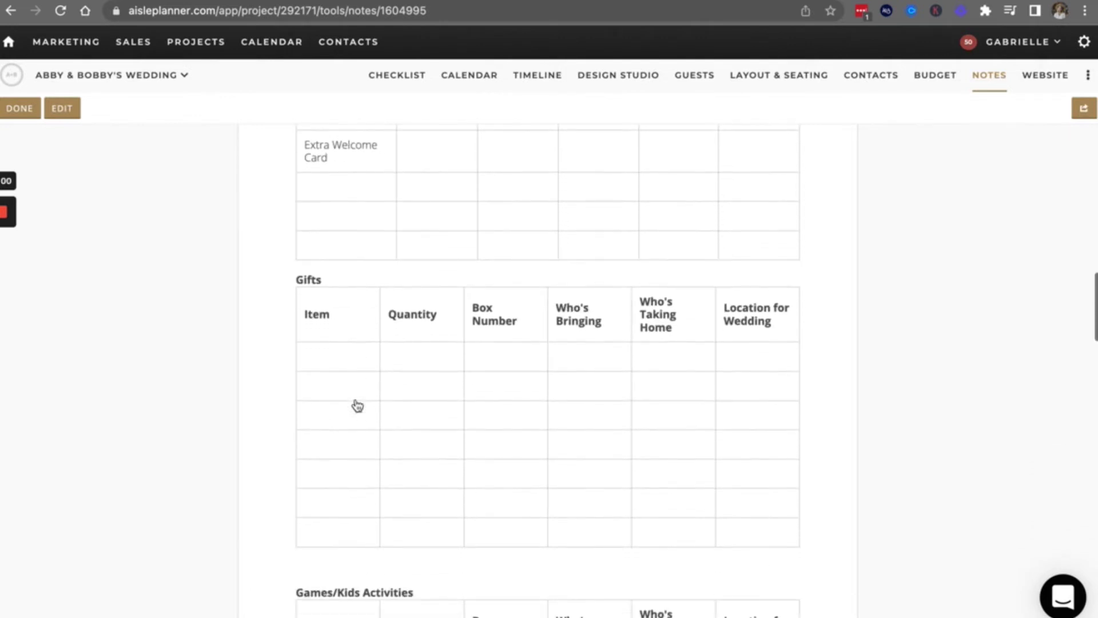
{"action": "scroll", "coordinate": [334, 451], "scroll_direction": "down", "scroll_amount": 5}
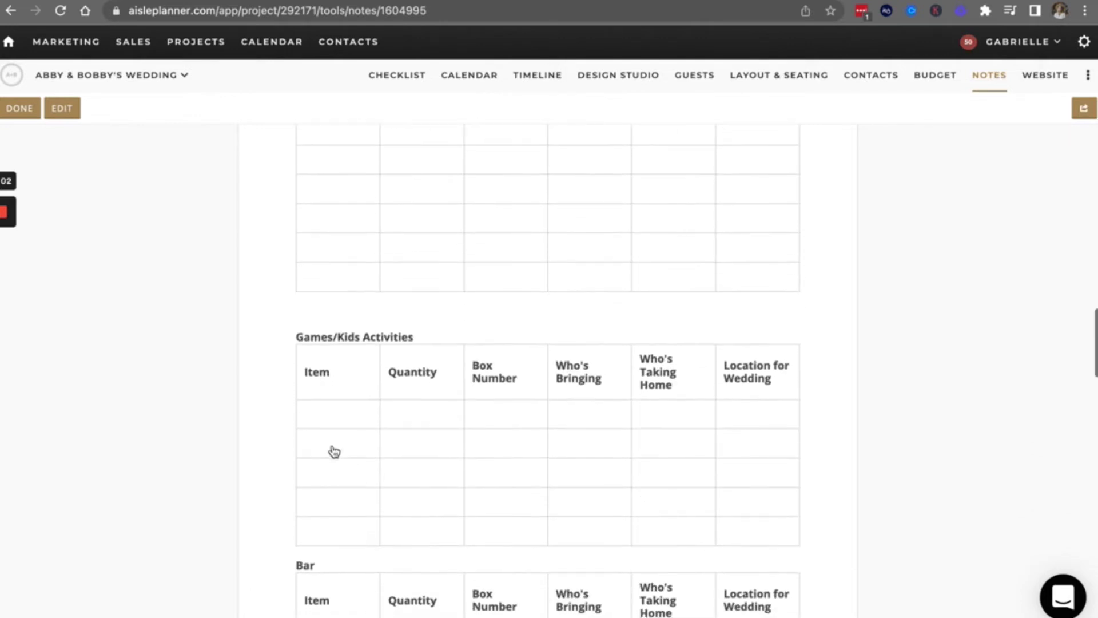
{"action": "scroll", "coordinate": [341, 469], "scroll_direction": "down", "scroll_amount": 3}
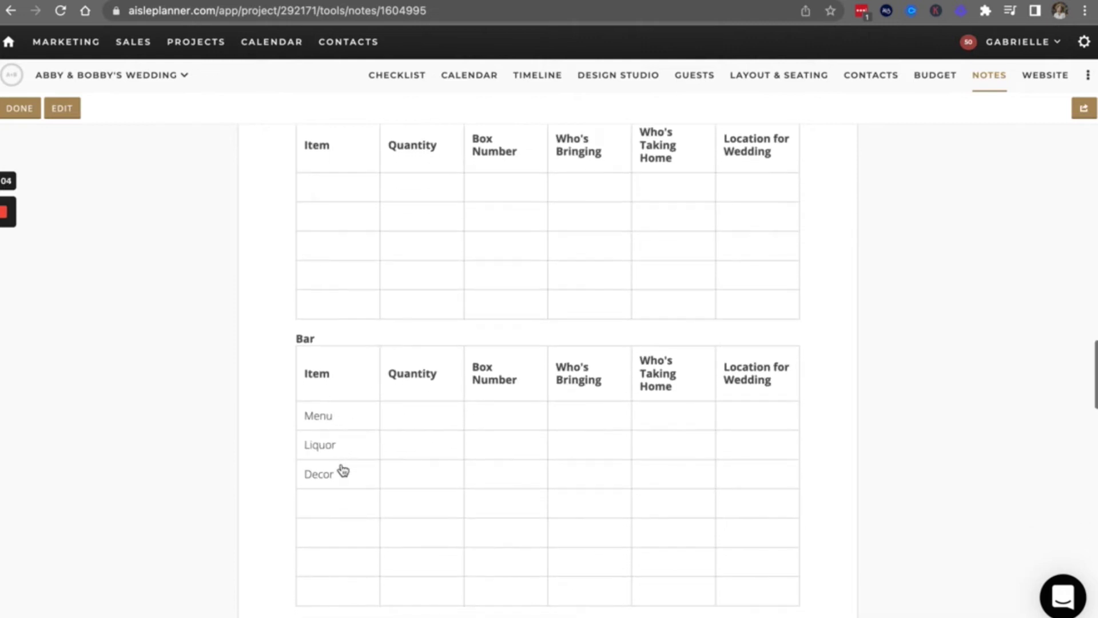
{"action": "scroll", "coordinate": [343, 471], "scroll_direction": "down", "scroll_amount": 1}
{"action": "scroll", "coordinate": [355, 308], "scroll_direction": "down", "scroll_amount": 4}
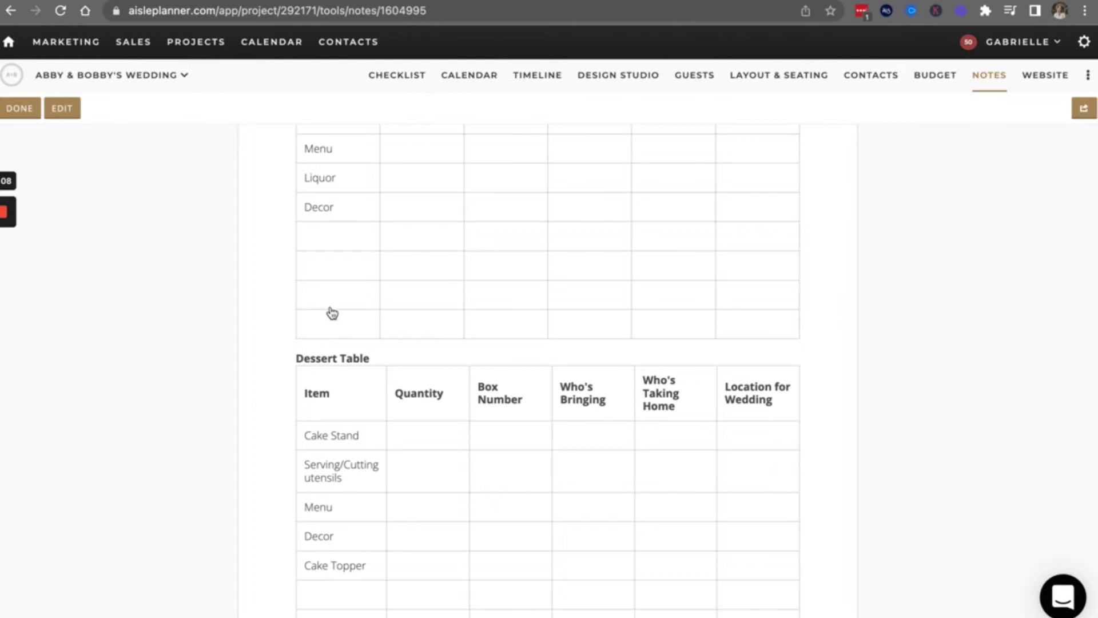
{"action": "scroll", "coordinate": [331, 260], "scroll_direction": "down", "scroll_amount": 15}
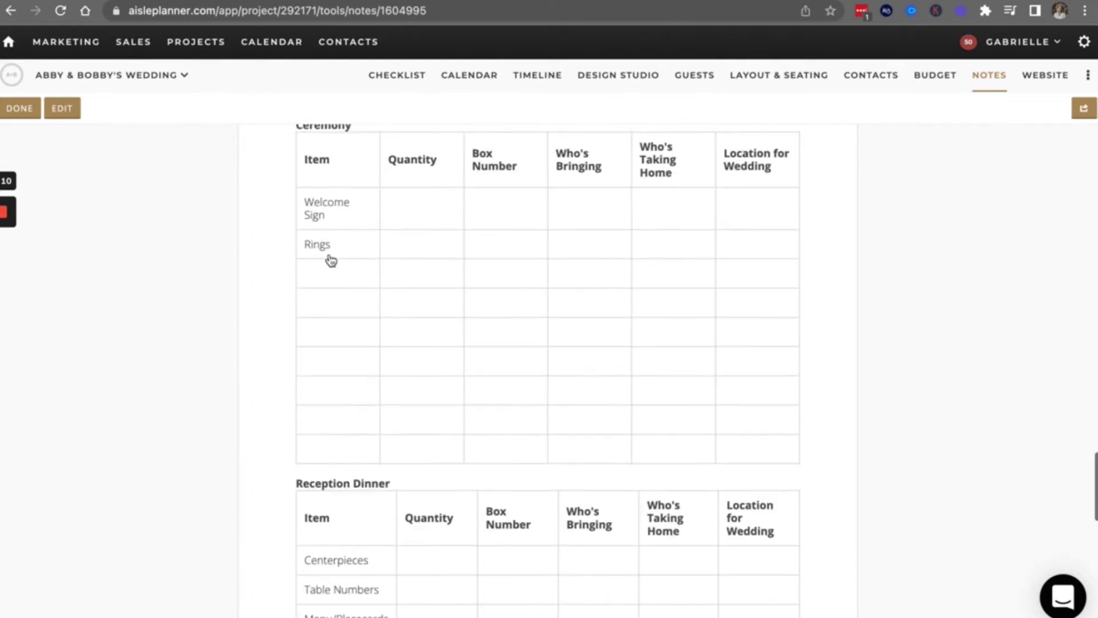
{"action": "scroll", "coordinate": [331, 260], "scroll_direction": "down", "scroll_amount": 7}
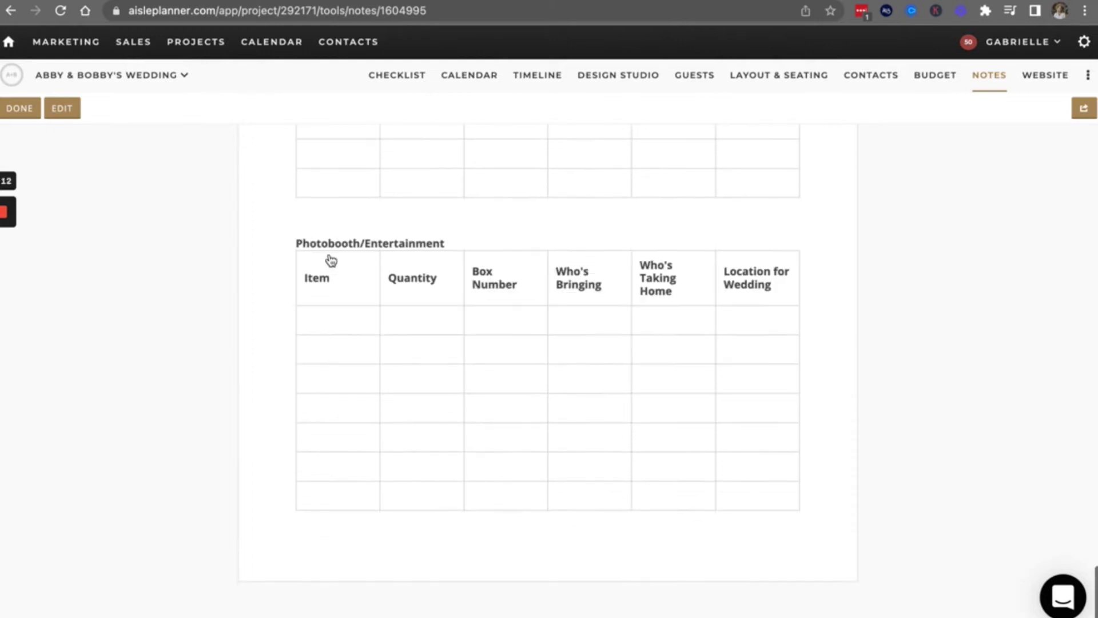
{"action": "scroll", "coordinate": [331, 260], "scroll_direction": "up", "scroll_amount": 14}
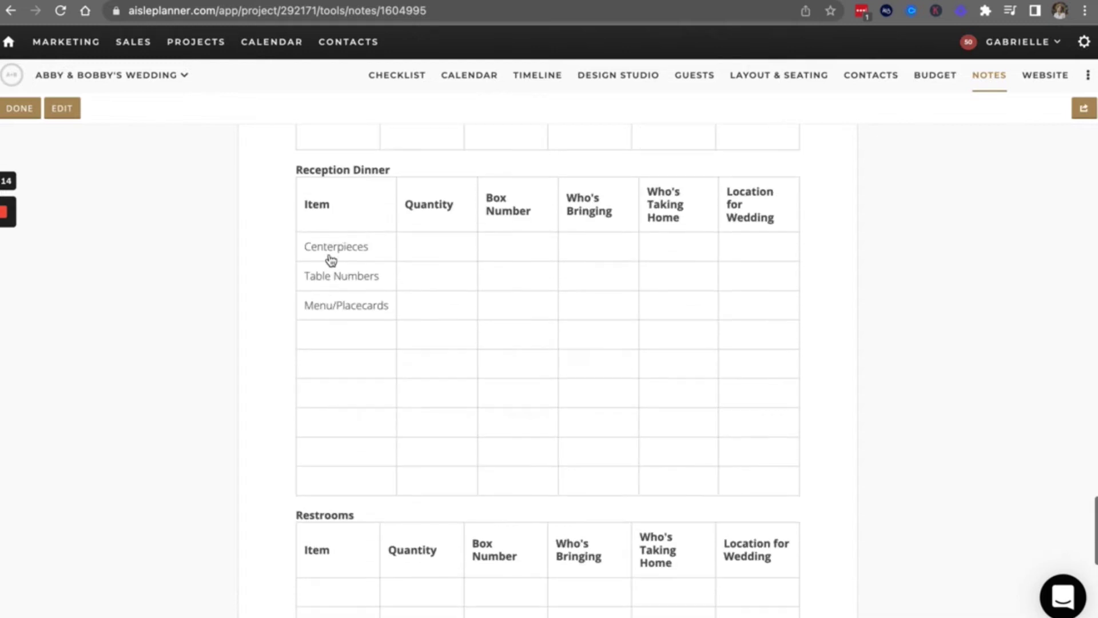
{"action": "scroll", "coordinate": [331, 260], "scroll_direction": "up", "scroll_amount": 20}
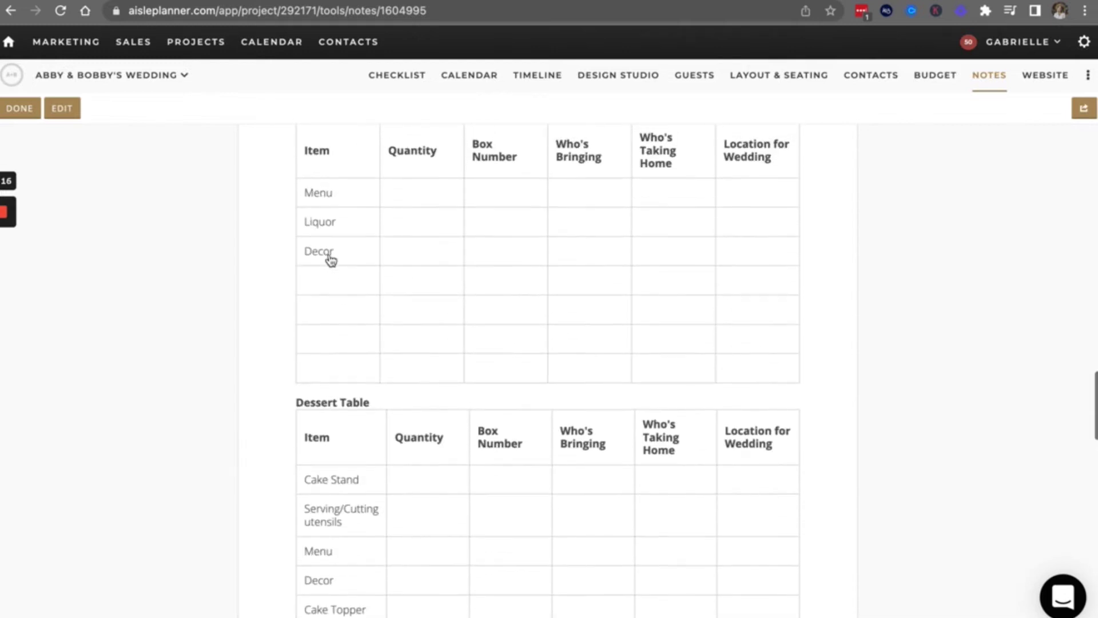
{"action": "scroll", "coordinate": [331, 260], "scroll_direction": "up", "scroll_amount": 15}
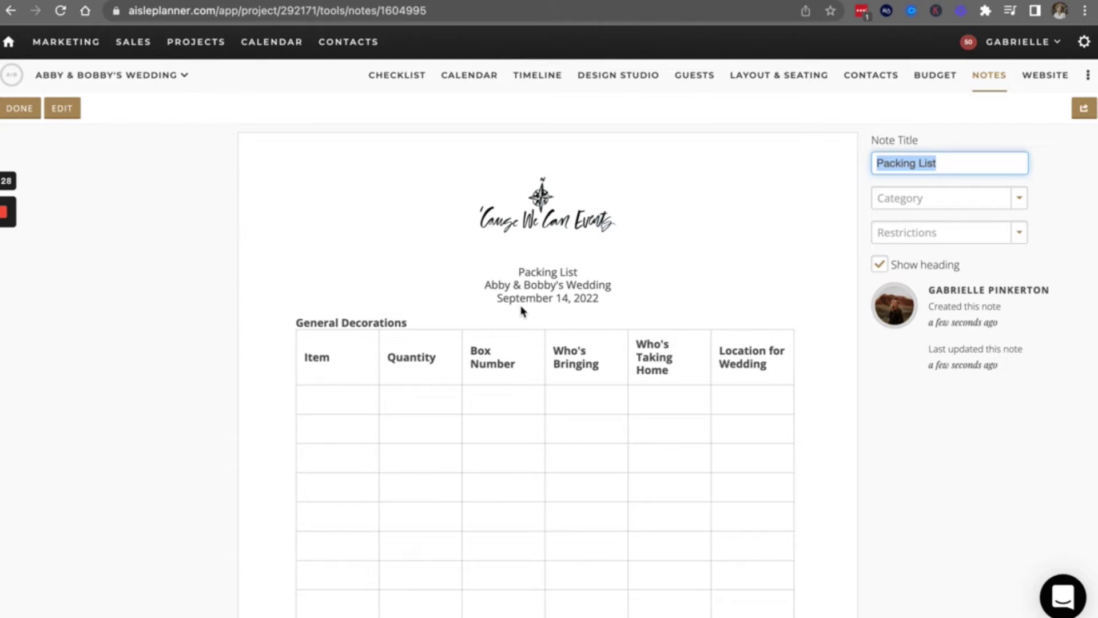
Step: Set the Packing List note's category to Wedding Planner, leave its restrictions blank, and finish the note
{"action": "left_click", "coordinate": [965, 163]}
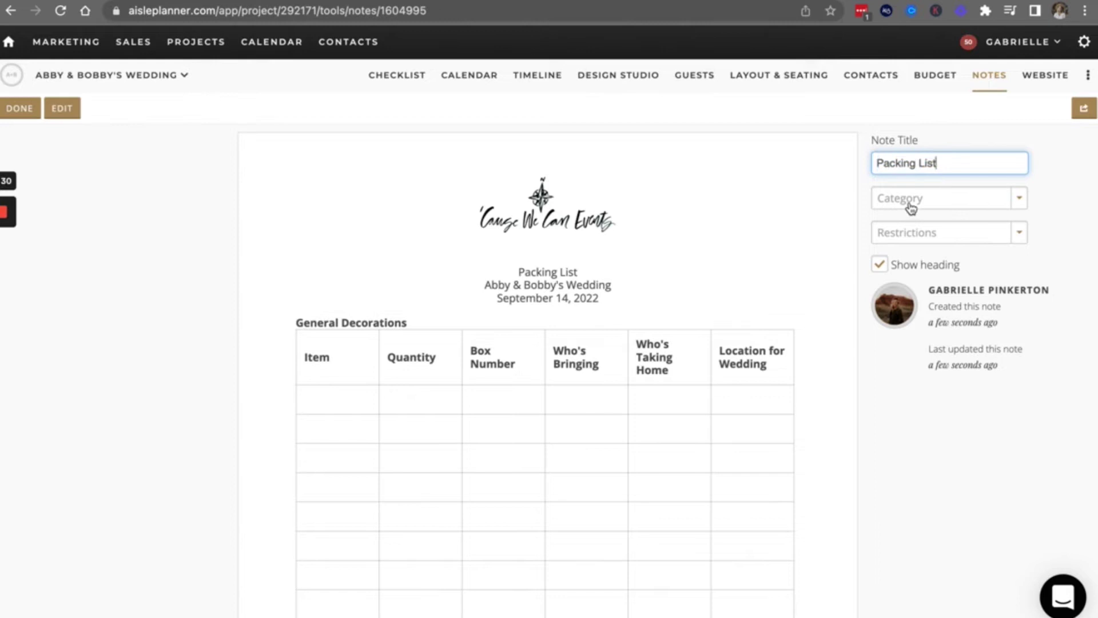
{"action": "left_click", "coordinate": [911, 207]}
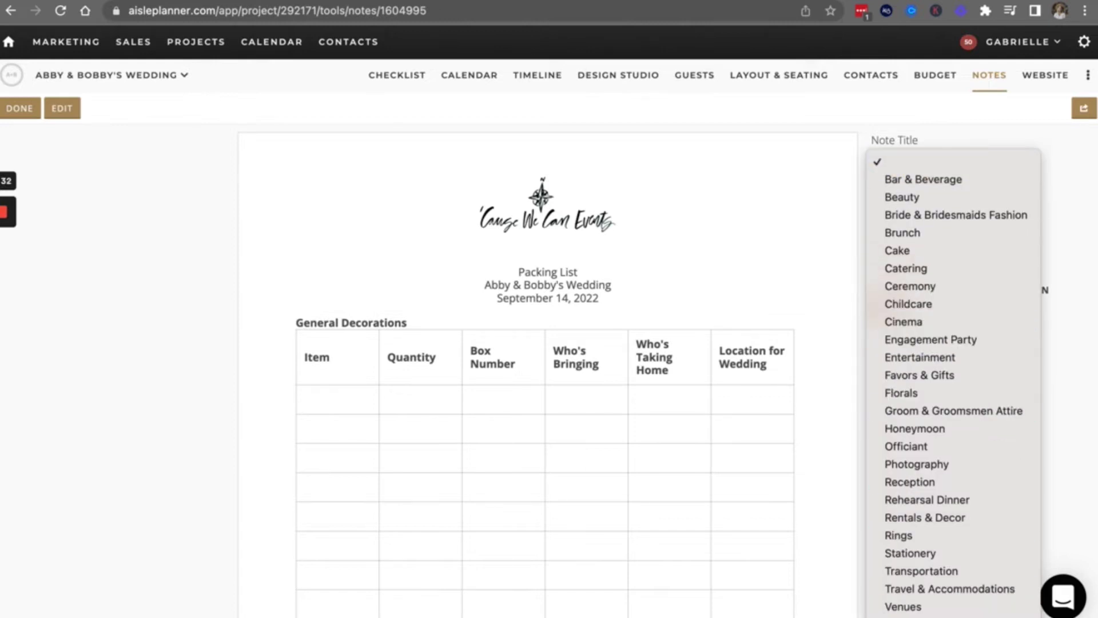
{"action": "left_click", "coordinate": [921, 615]}
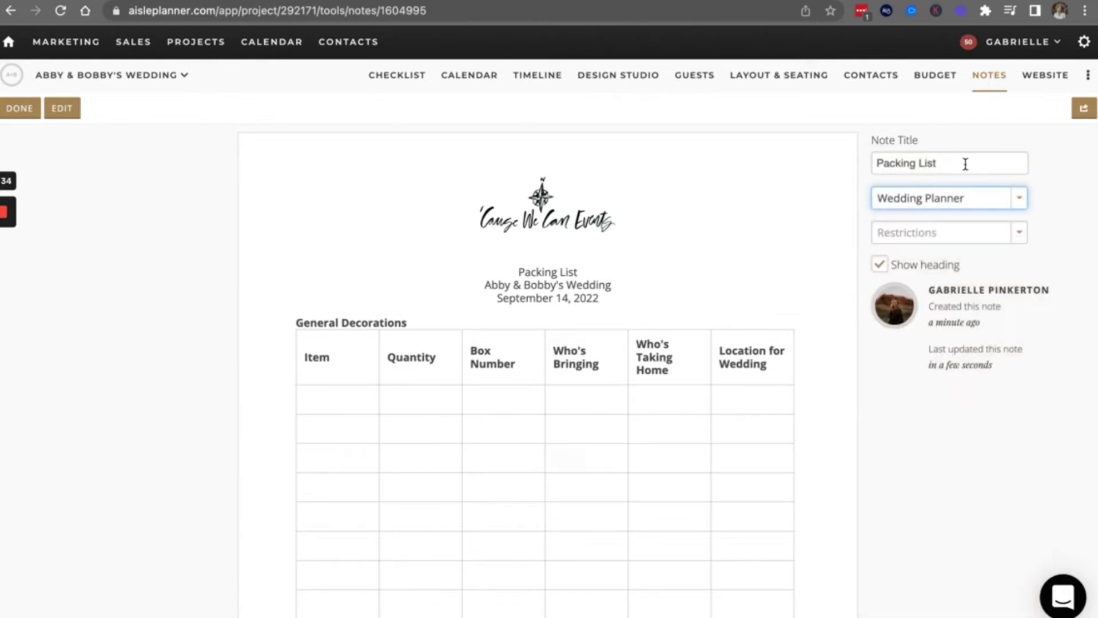
{"action": "left_click", "coordinate": [958, 239]}
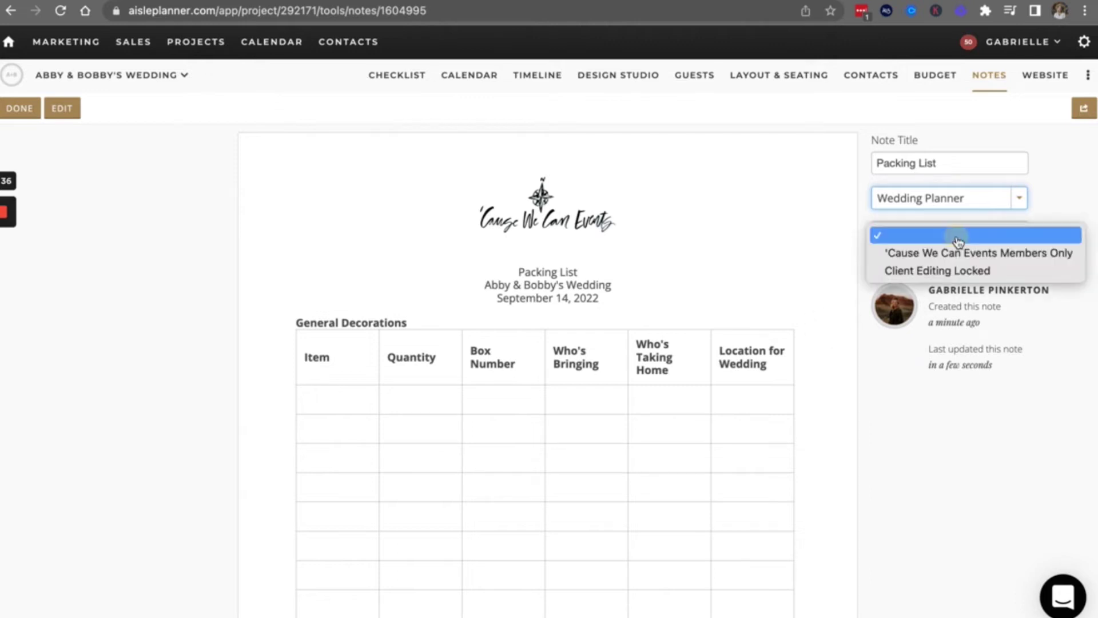
{"action": "left_click", "coordinate": [906, 238]}
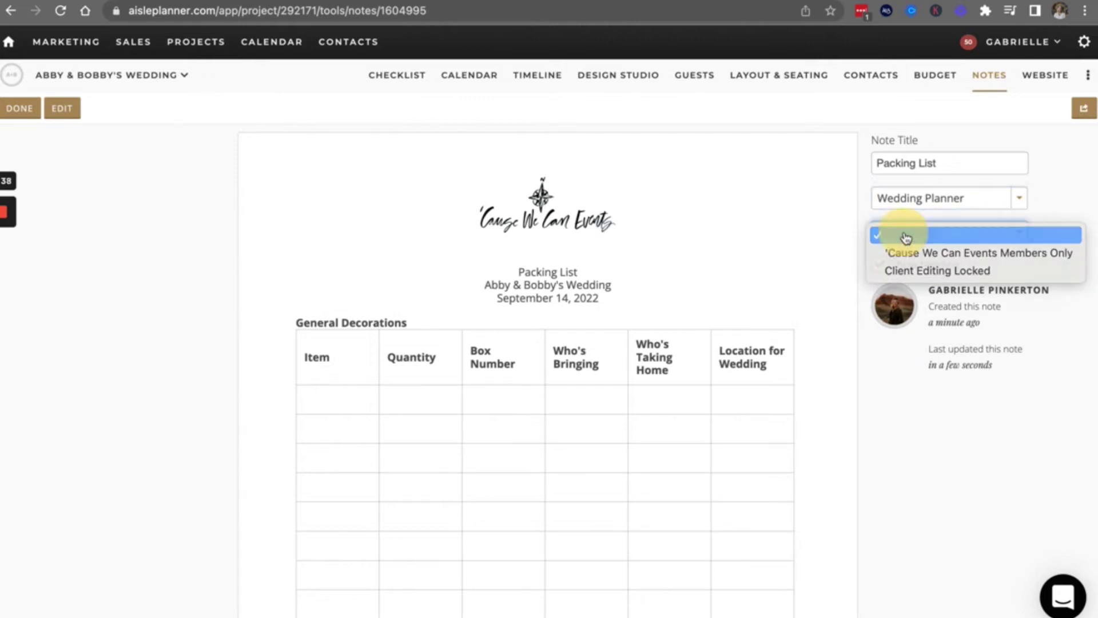
{"action": "left_click", "coordinate": [871, 444]}
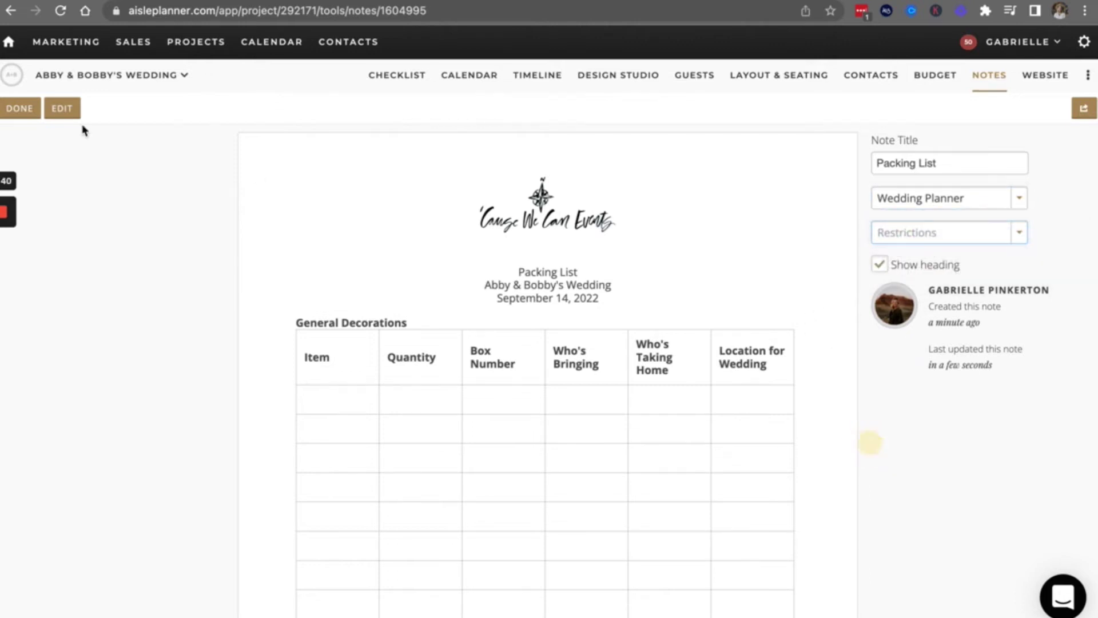
{"action": "left_click", "coordinate": [20, 109]}
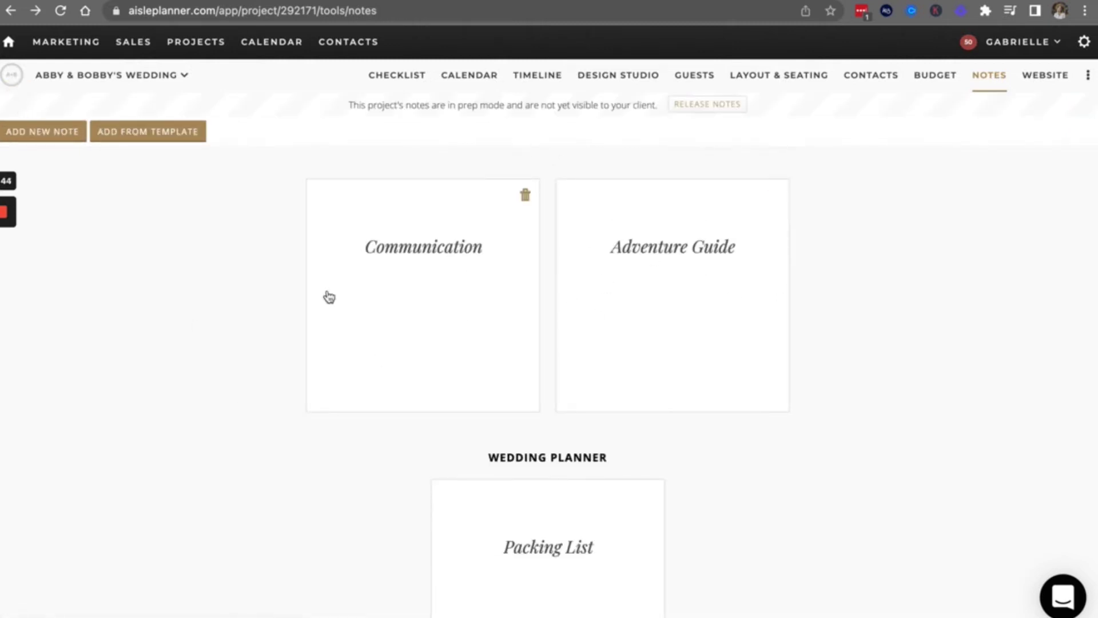
Step: Look over how the project's notes are grouped by category, and open the project templates in the account settings
{"action": "scroll", "coordinate": [252, 437], "scroll_direction": "down", "scroll_amount": 2}
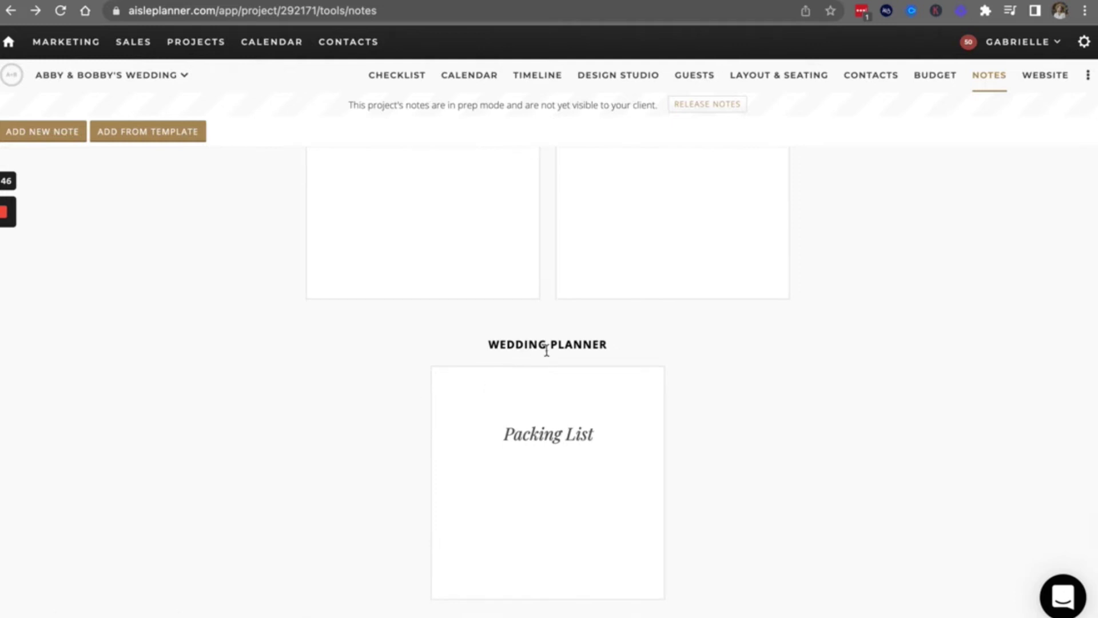
{"action": "scroll", "coordinate": [602, 334], "scroll_direction": "down", "scroll_amount": 1}
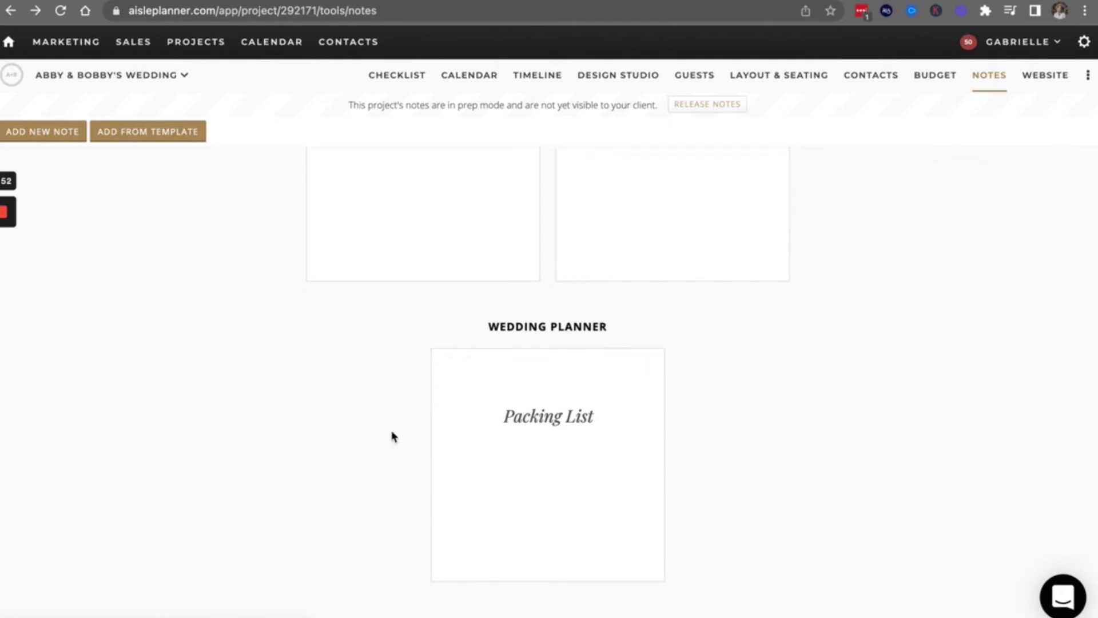
{"action": "scroll", "coordinate": [392, 436], "scroll_direction": "up", "scroll_amount": 1}
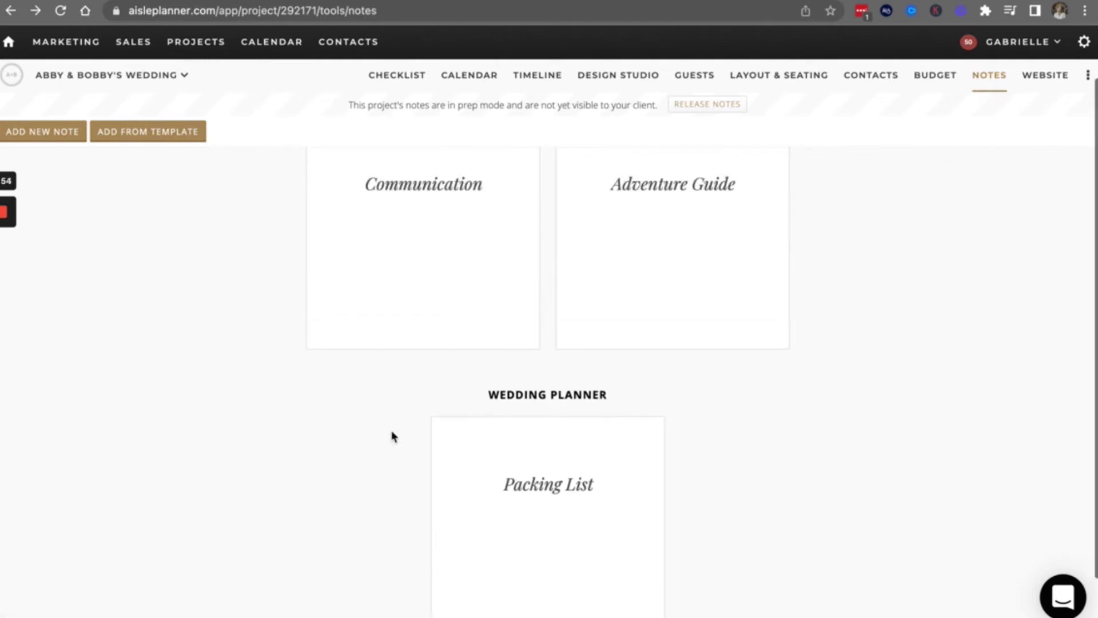
{"action": "scroll", "coordinate": [392, 436], "scroll_direction": "down", "scroll_amount": 1}
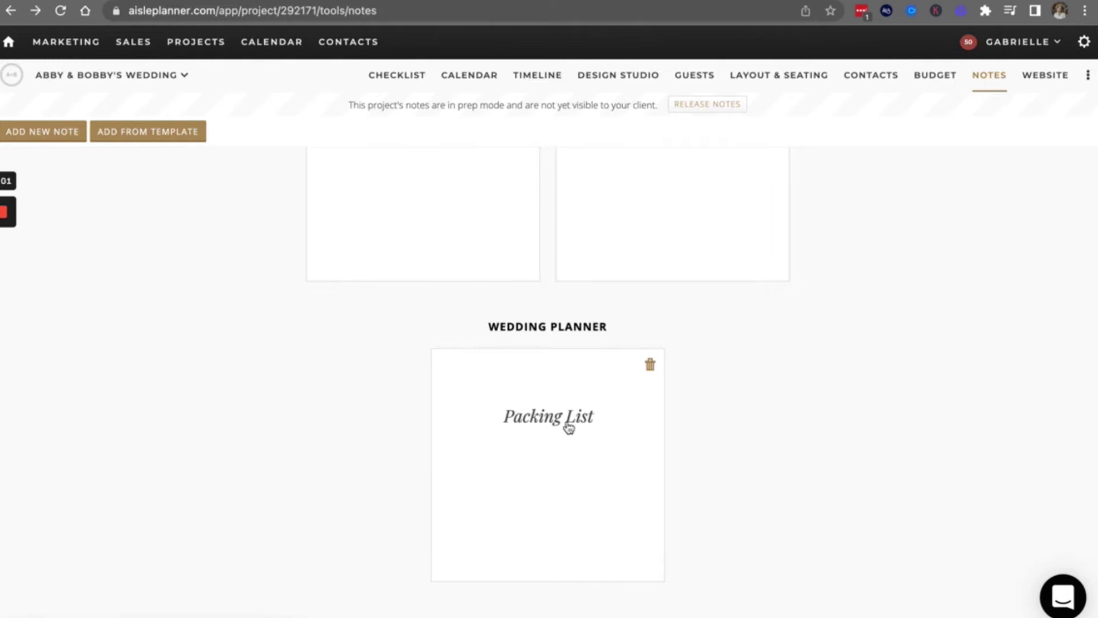
{"action": "scroll", "coordinate": [568, 428], "scroll_direction": "up", "scroll_amount": 2}
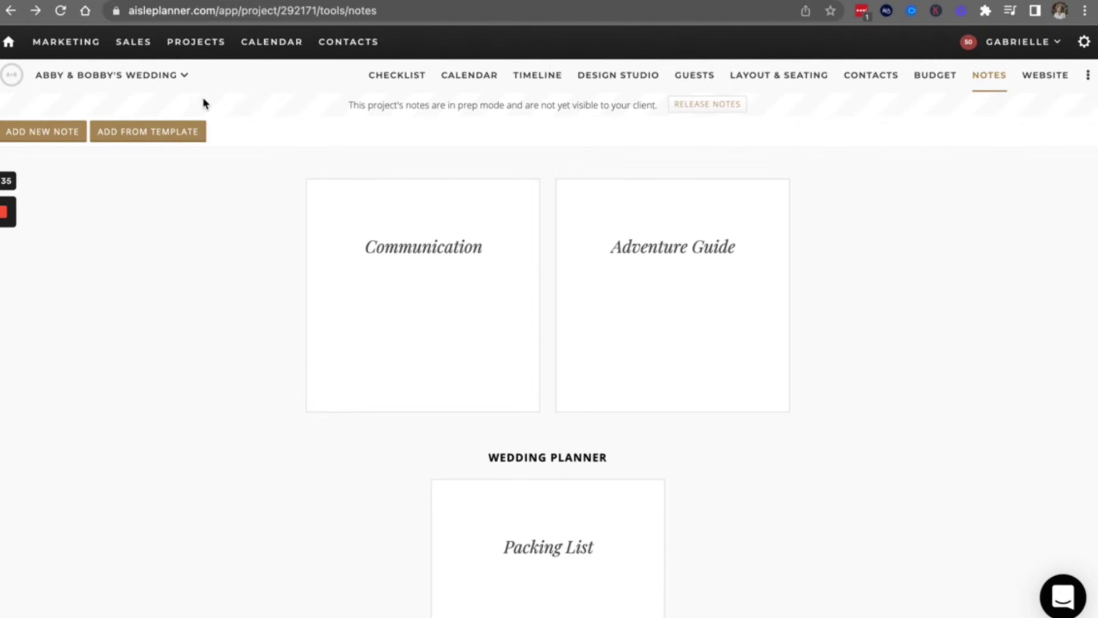
{"action": "left_click", "coordinate": [1082, 45]}
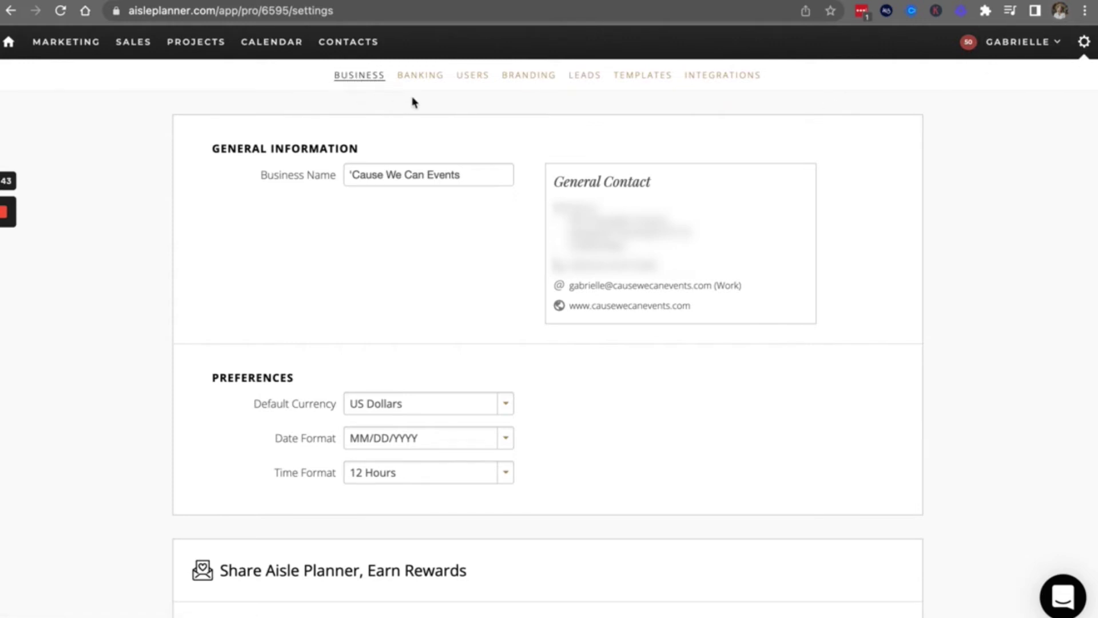
{"action": "left_click", "coordinate": [649, 82]}
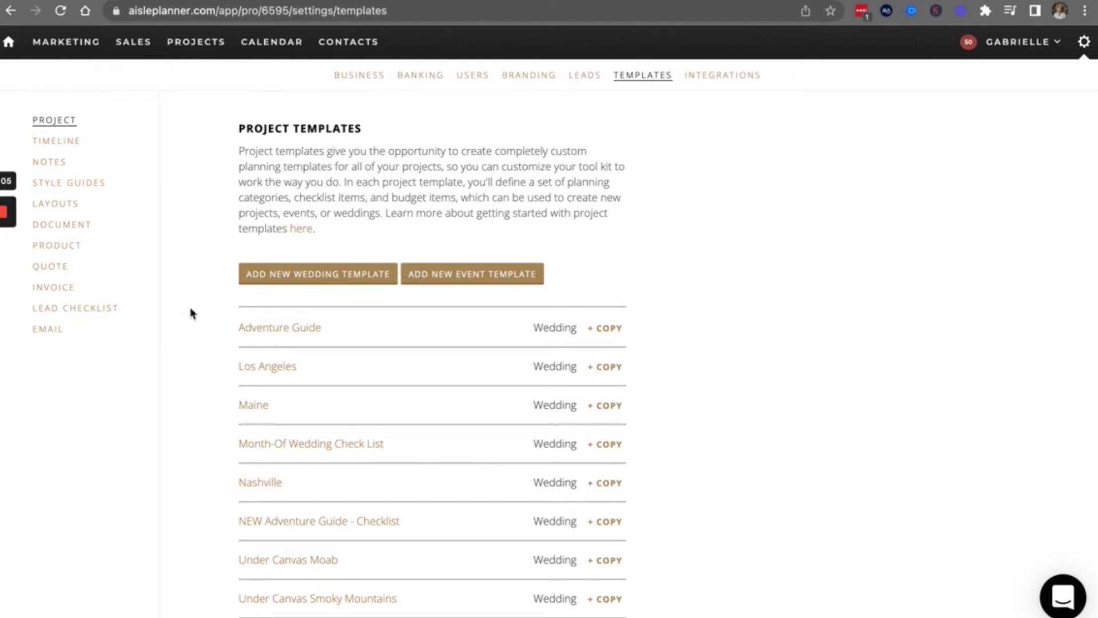
Step: Review the saved wedding templates in the project templates list, from Adventure Guide through Wedding Checklist
{"action": "scroll", "coordinate": [190, 308], "scroll_direction": "down", "scroll_amount": 1}
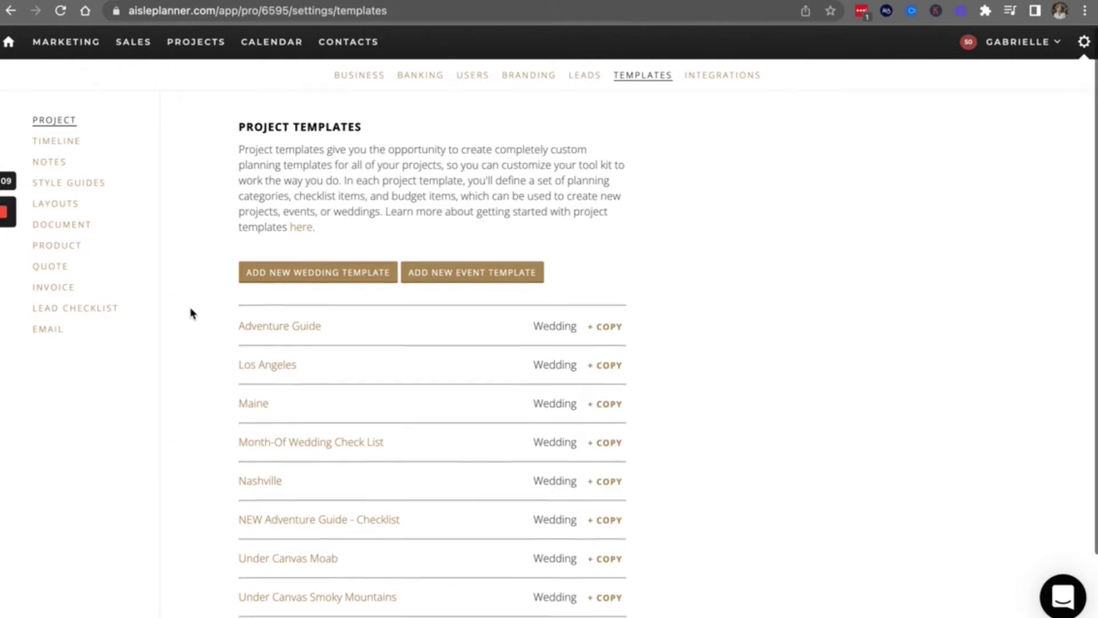
{"action": "scroll", "coordinate": [191, 312], "scroll_direction": "down", "scroll_amount": 1}
{"action": "mouse_move", "coordinate": [281, 382]}
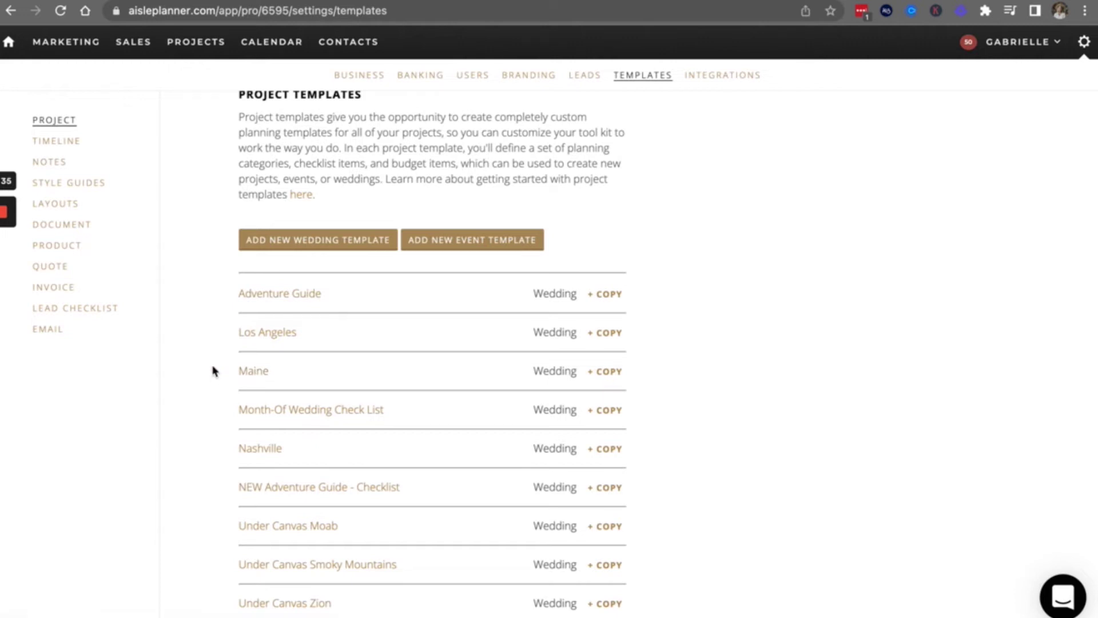
{"action": "scroll", "coordinate": [199, 473], "scroll_direction": "down", "scroll_amount": 2}
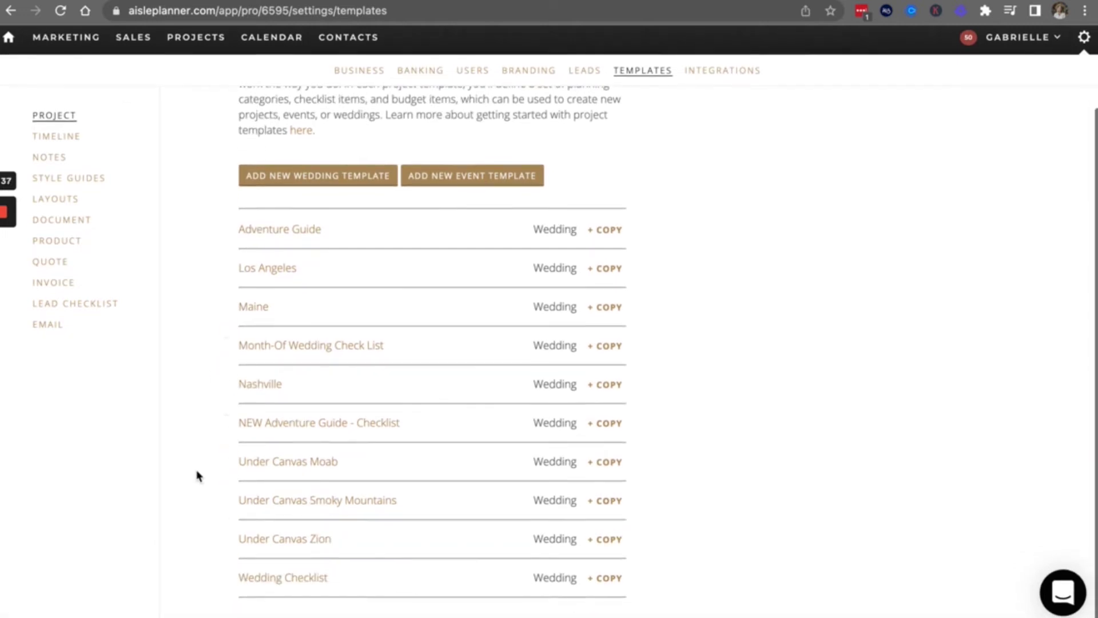
{"action": "scroll", "coordinate": [206, 349], "scroll_direction": "up", "scroll_amount": 3}
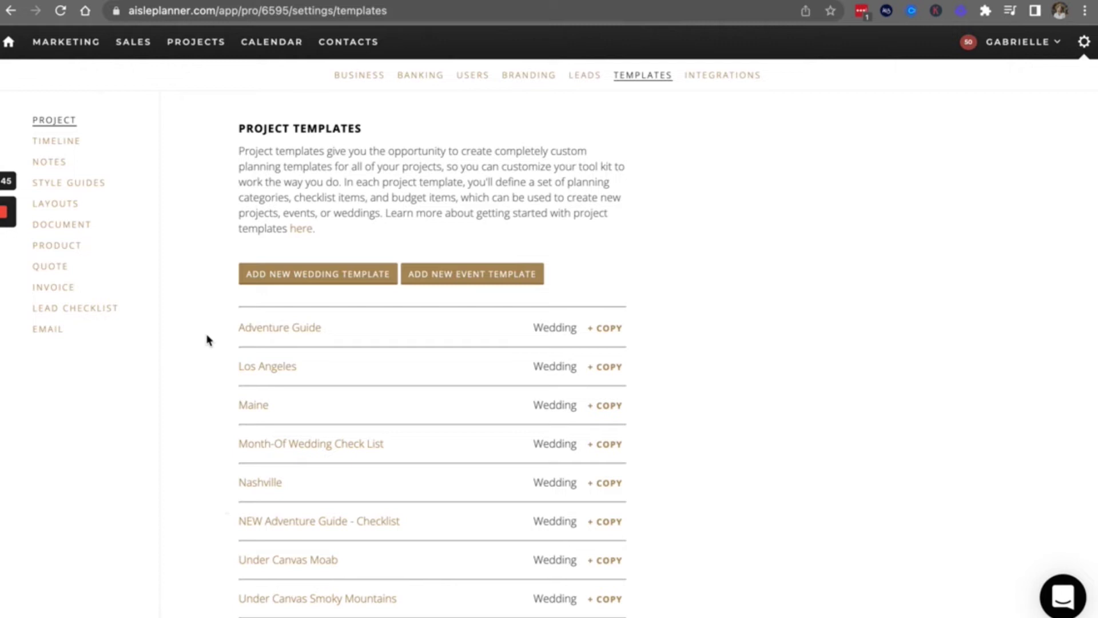
{"action": "scroll", "coordinate": [207, 340], "scroll_direction": "down", "scroll_amount": 2}
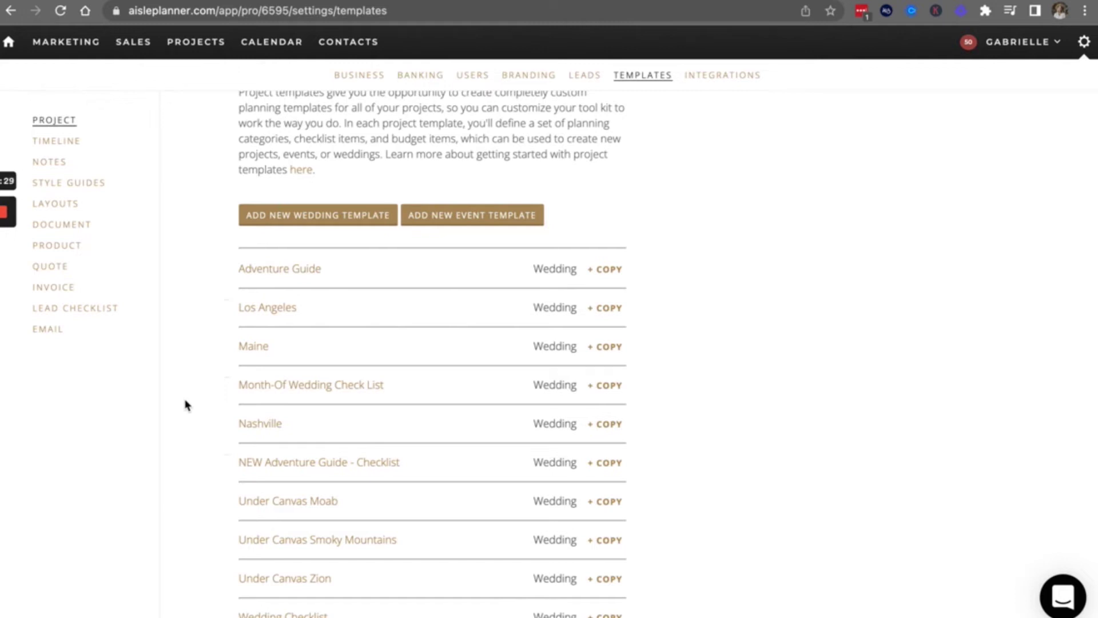
{"action": "scroll", "coordinate": [185, 405], "scroll_direction": "up", "scroll_amount": 2}
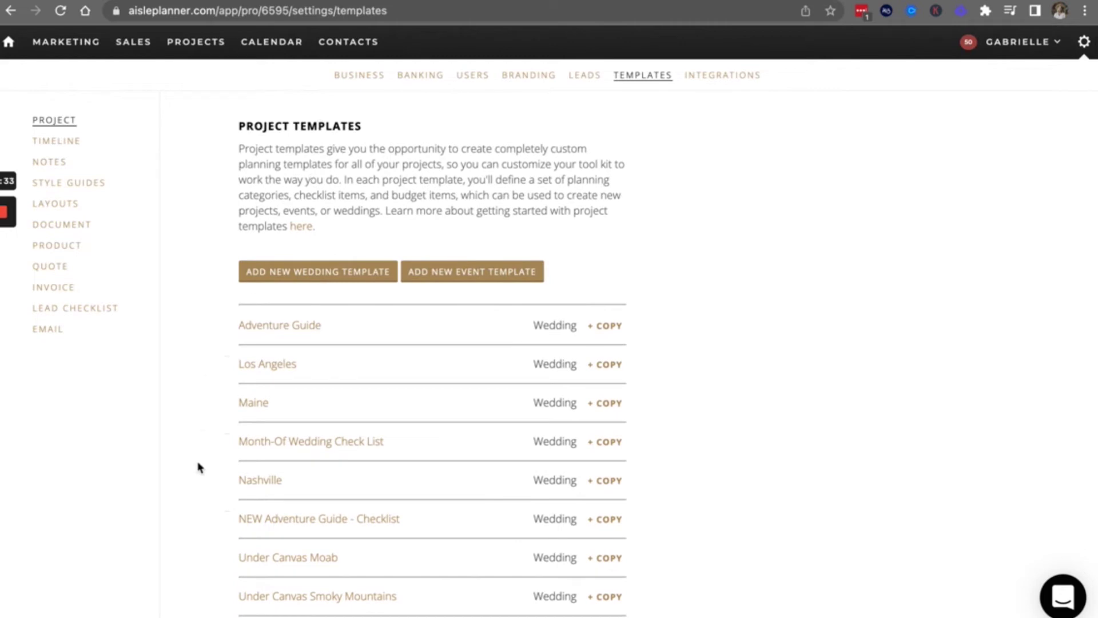
{"action": "scroll", "coordinate": [199, 466], "scroll_direction": "down", "scroll_amount": 1}
{"action": "scroll", "coordinate": [200, 466], "scroll_direction": "up", "scroll_amount": 1}
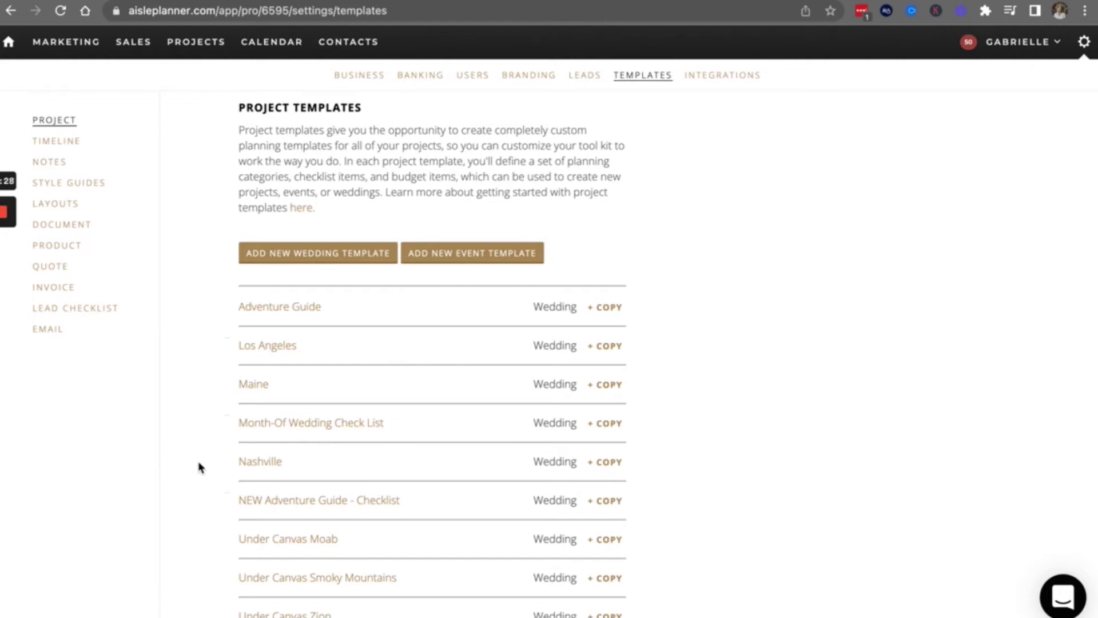
{"action": "scroll", "coordinate": [199, 467], "scroll_direction": "down", "scroll_amount": 1}
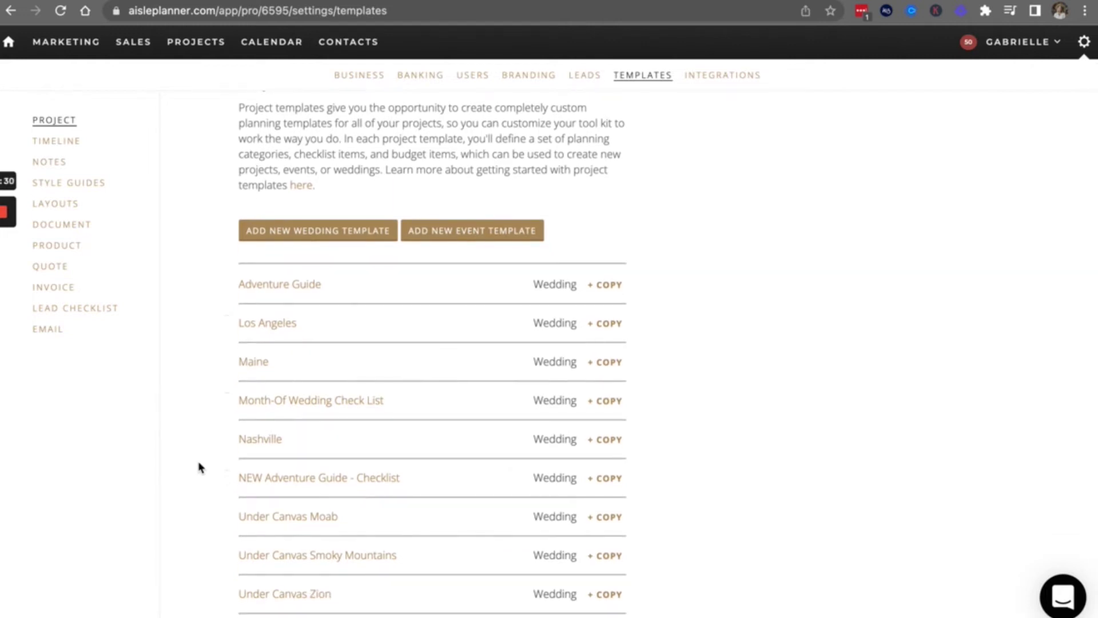
{"action": "scroll", "coordinate": [199, 468], "scroll_direction": "up", "scroll_amount": 1}
{"action": "scroll", "coordinate": [199, 467], "scroll_direction": "up", "scroll_amount": 1}
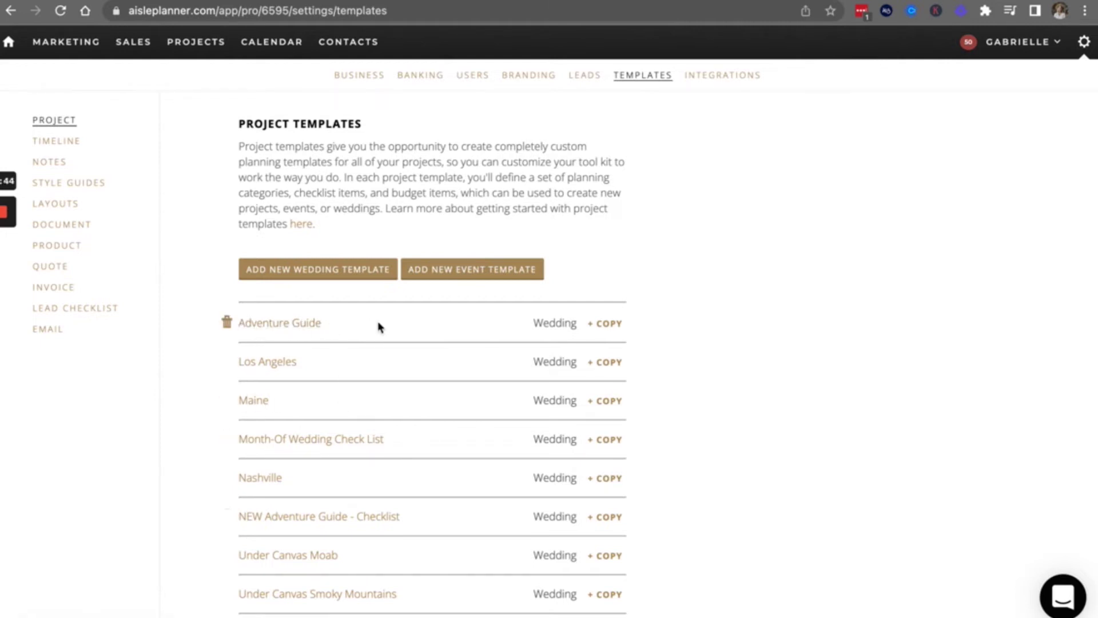
{"action": "scroll", "coordinate": [378, 327], "scroll_direction": "down", "scroll_amount": 1}
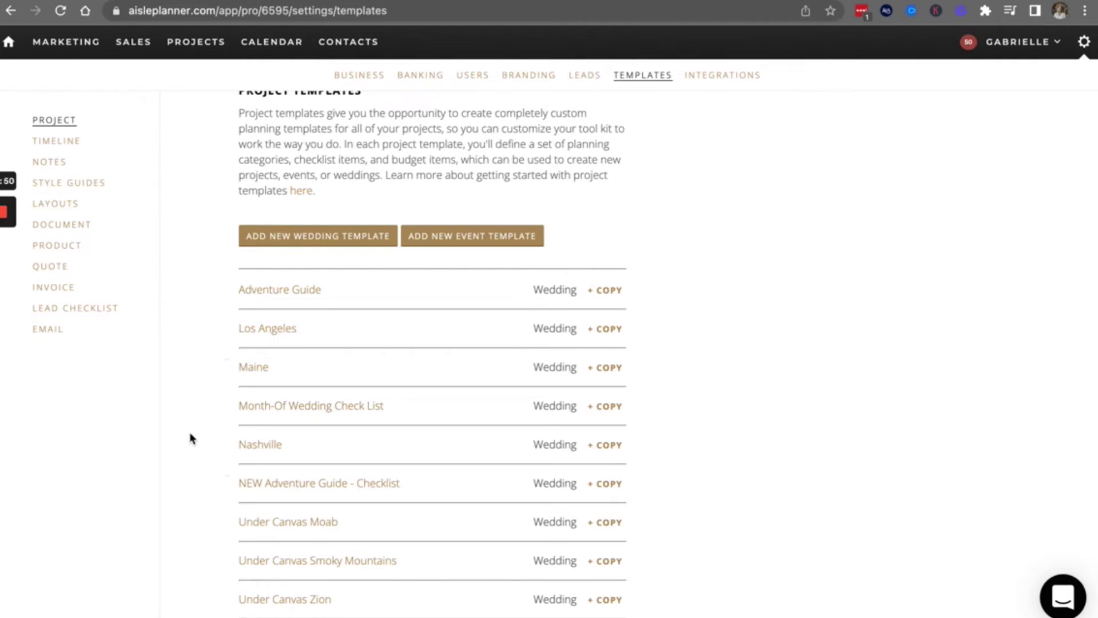
{"action": "scroll", "coordinate": [190, 438], "scroll_direction": "up", "scroll_amount": 1}
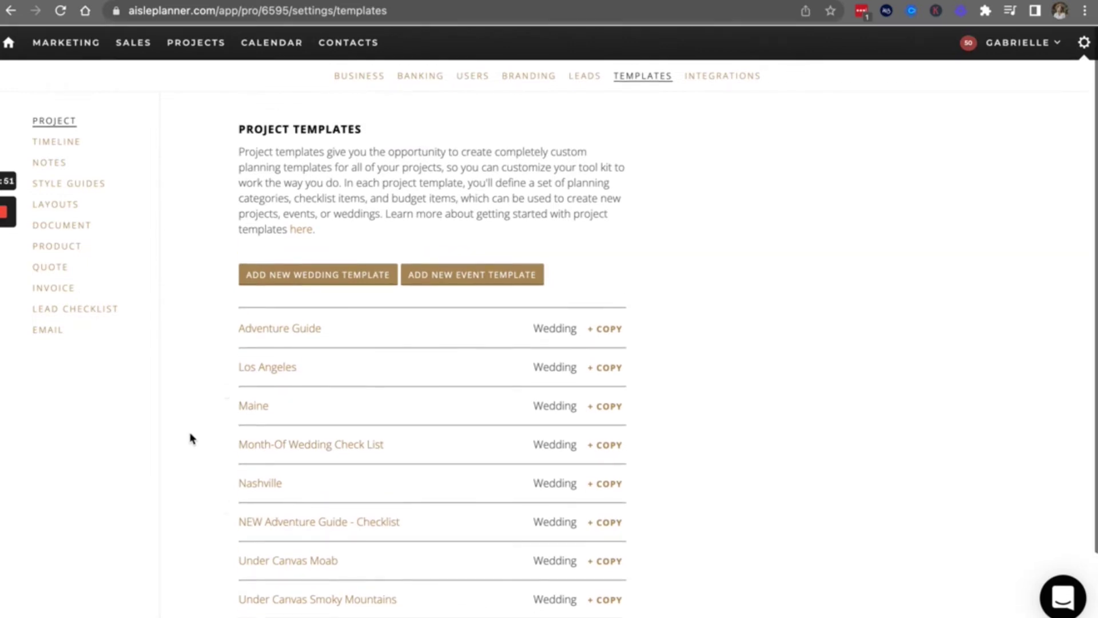
Step: Add a new wedding project template and name it "Partial Planning"
{"action": "left_click", "coordinate": [298, 280]}
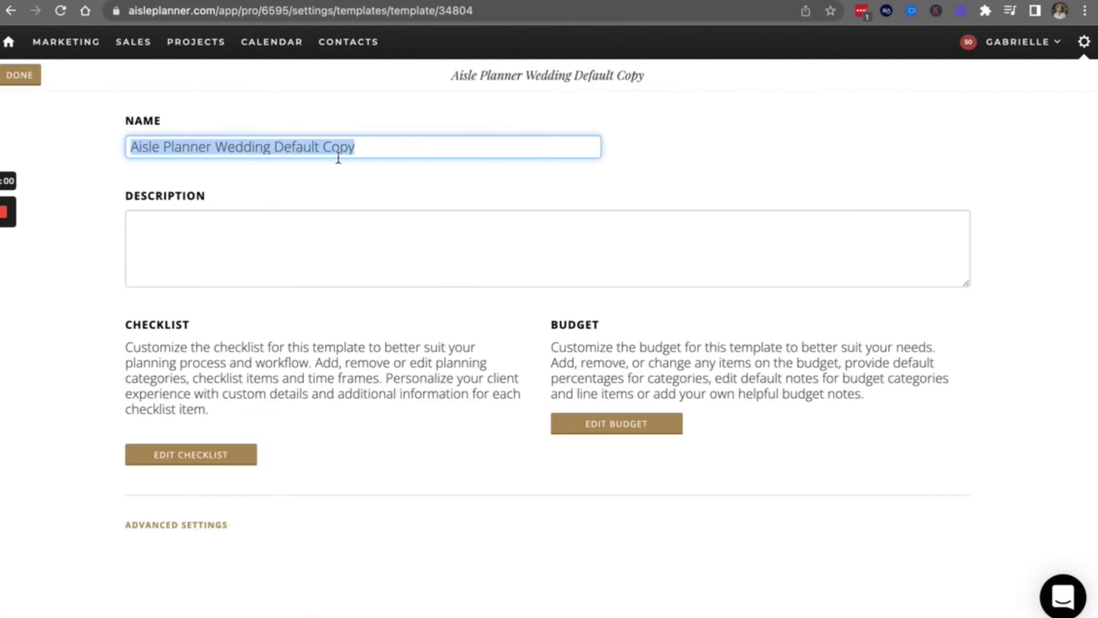
{"action": "type", "text": "Partial PLann"}
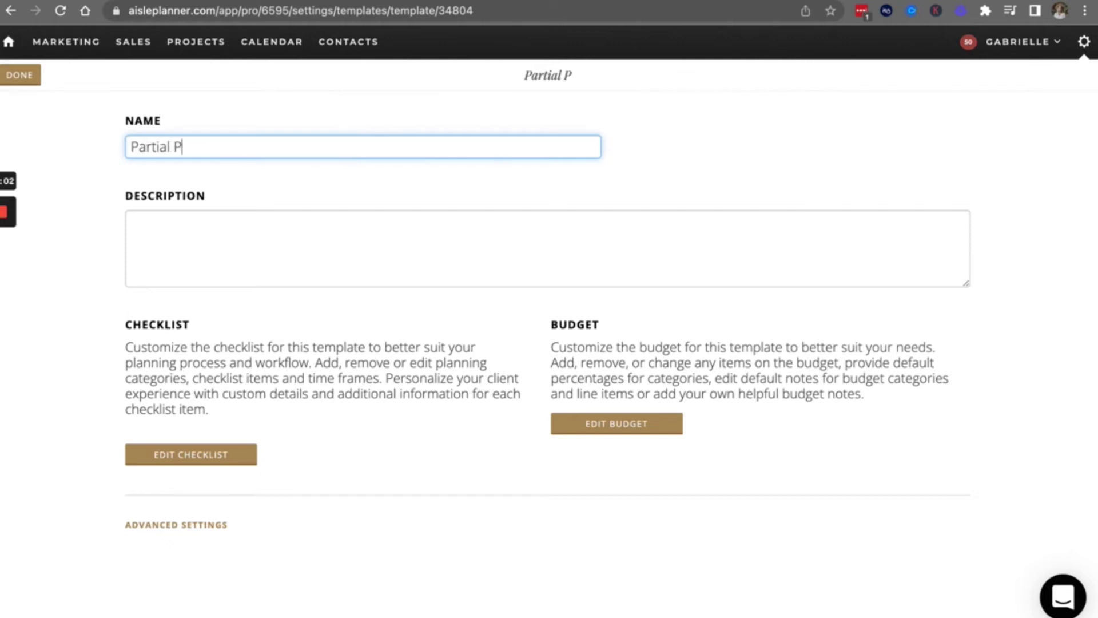
{"action": "key", "text": "BackSpace"}
{"action": "key", "text": "BackSpace"}
{"action": "key", "text": "BackSpace"}
{"action": "key", "text": "BackSpace"}
{"action": "type", "text": "lan"}
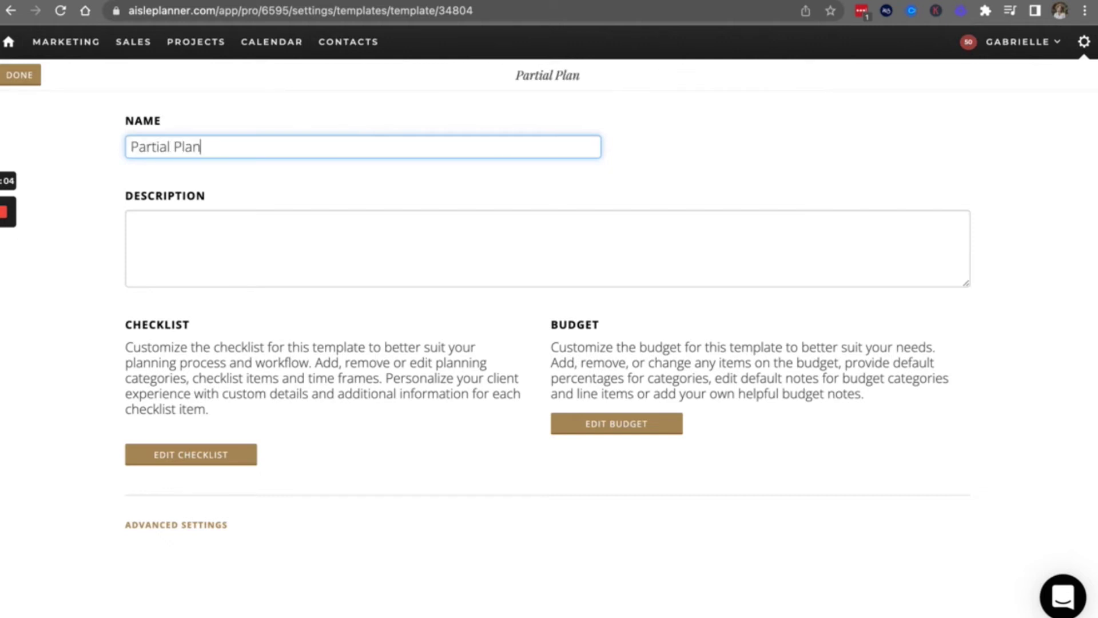
{"action": "type", "text": "ning"}
Step: Enter the template description "This template is for all of our partial planning clients. This is also considered design + coordination."
{"action": "left_click", "coordinate": [255, 244]}
{"action": "type", "text": "This em"}
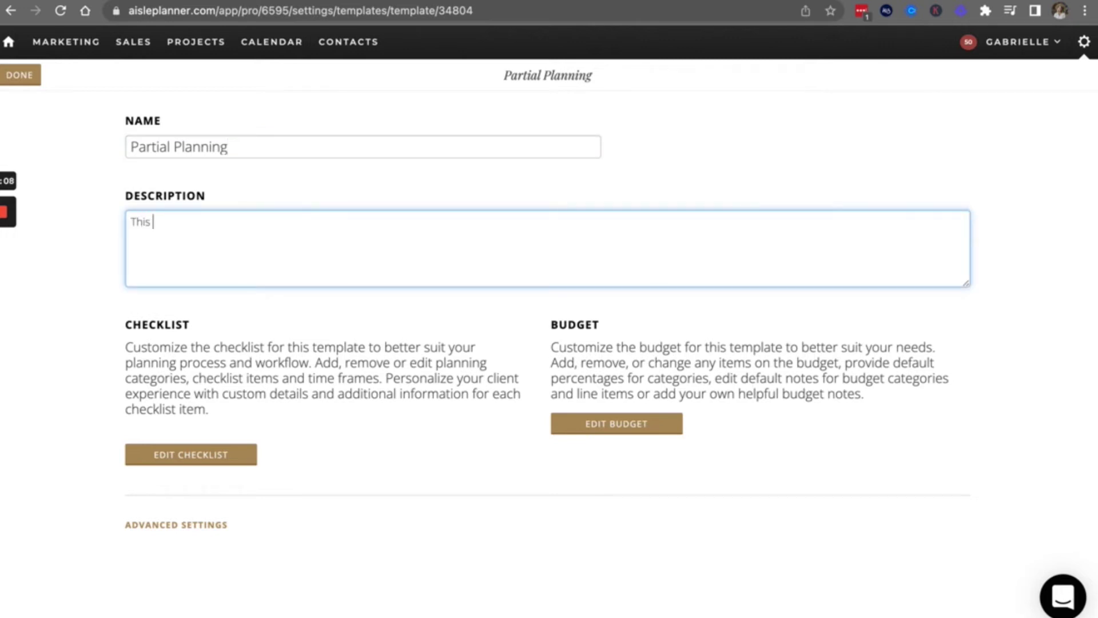
{"action": "key", "text": "BackSpace"}
{"action": "key", "text": "BackSpace"}
{"action": "type", "text": "template is for all ou"}
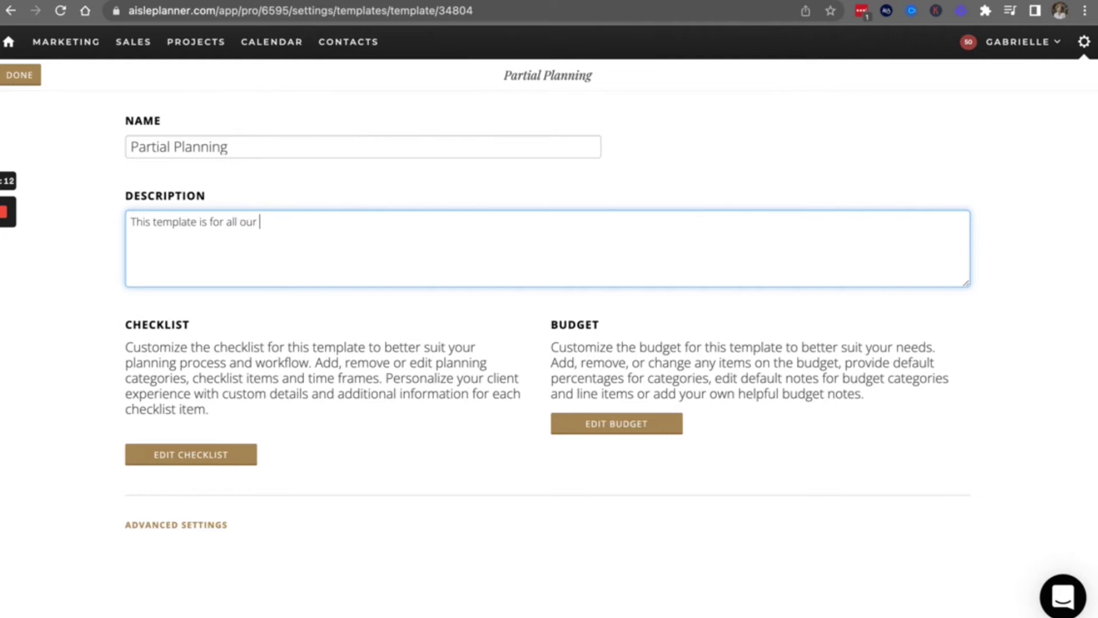
{"action": "key", "text": "BackSpace"}
{"action": "type", "text": "f our partial planning"}
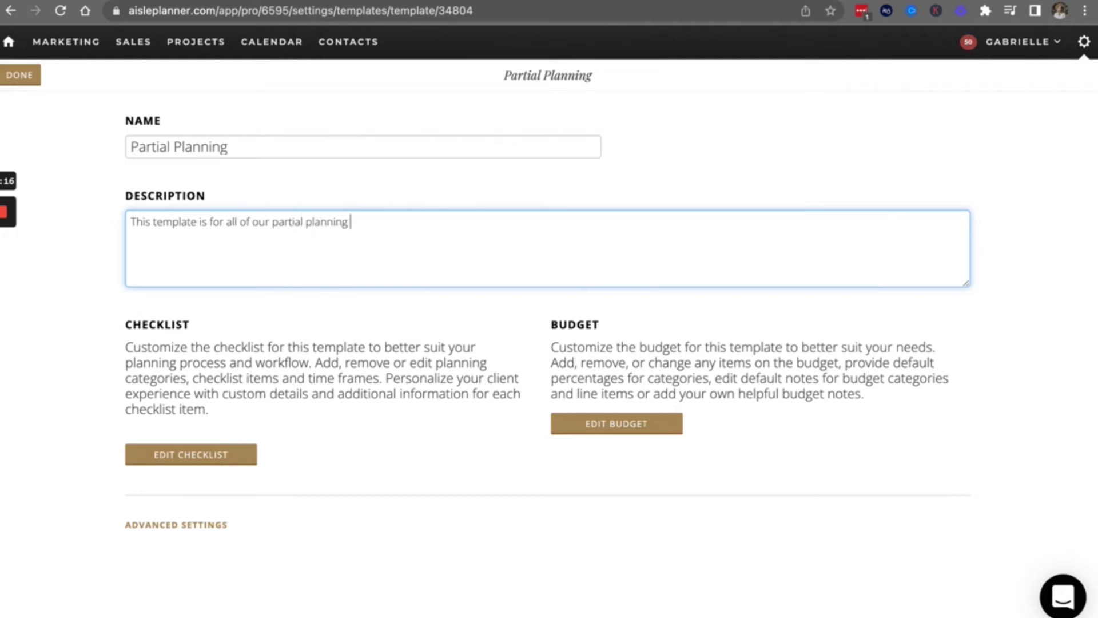
{"action": "type", "text": " clients. This is also considered "}
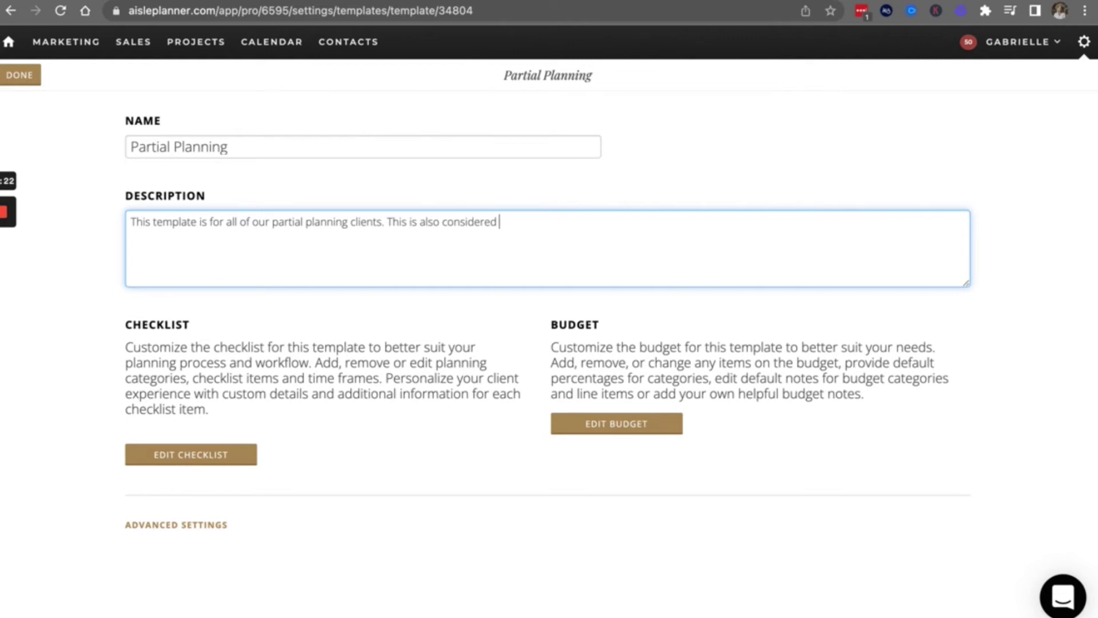
{"action": "type", "text": "design + coordination."}
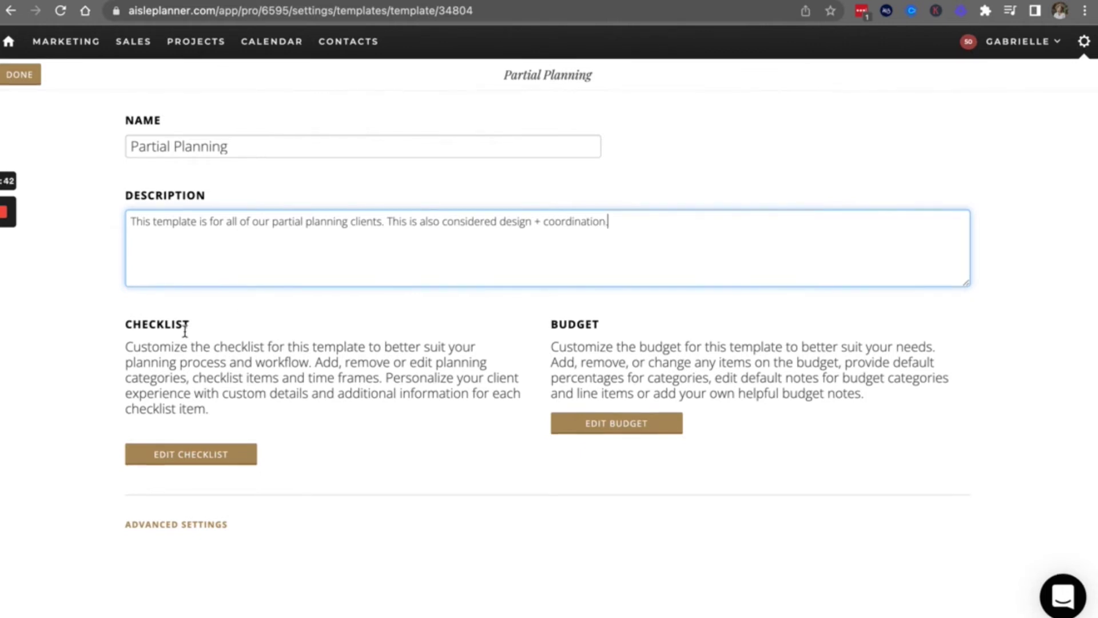
Step: Open the Partial Planning template's checklist for editing and review its categories from Getting Started through Brunch
{"action": "left_click", "coordinate": [179, 461]}
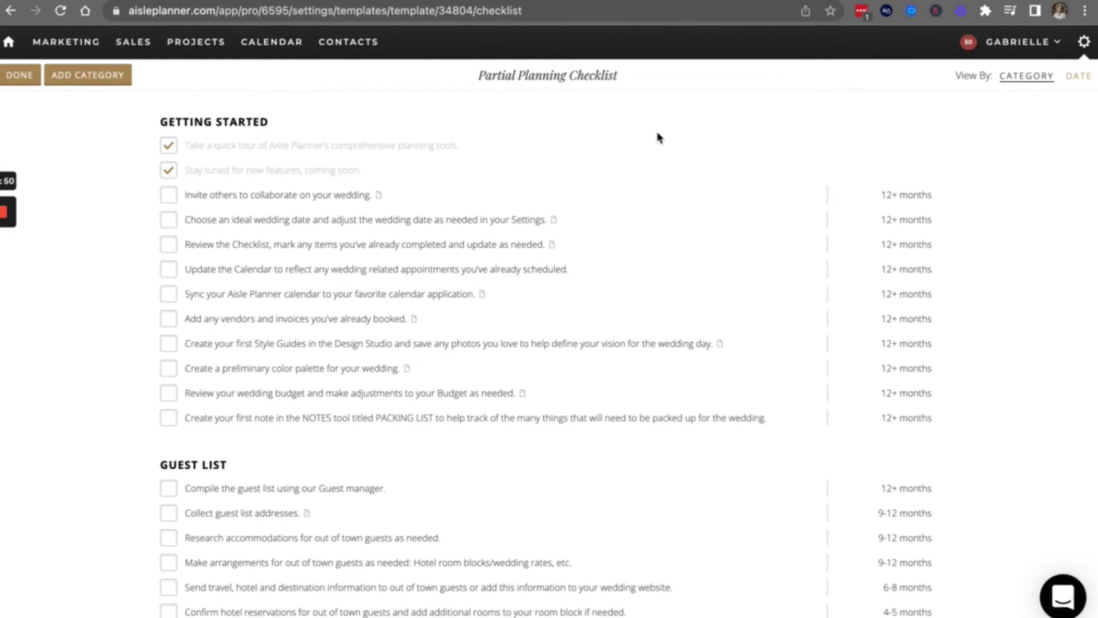
{"action": "scroll", "coordinate": [657, 137], "scroll_direction": "down", "scroll_amount": 2}
{"action": "scroll", "coordinate": [658, 137], "scroll_direction": "down", "scroll_amount": 20}
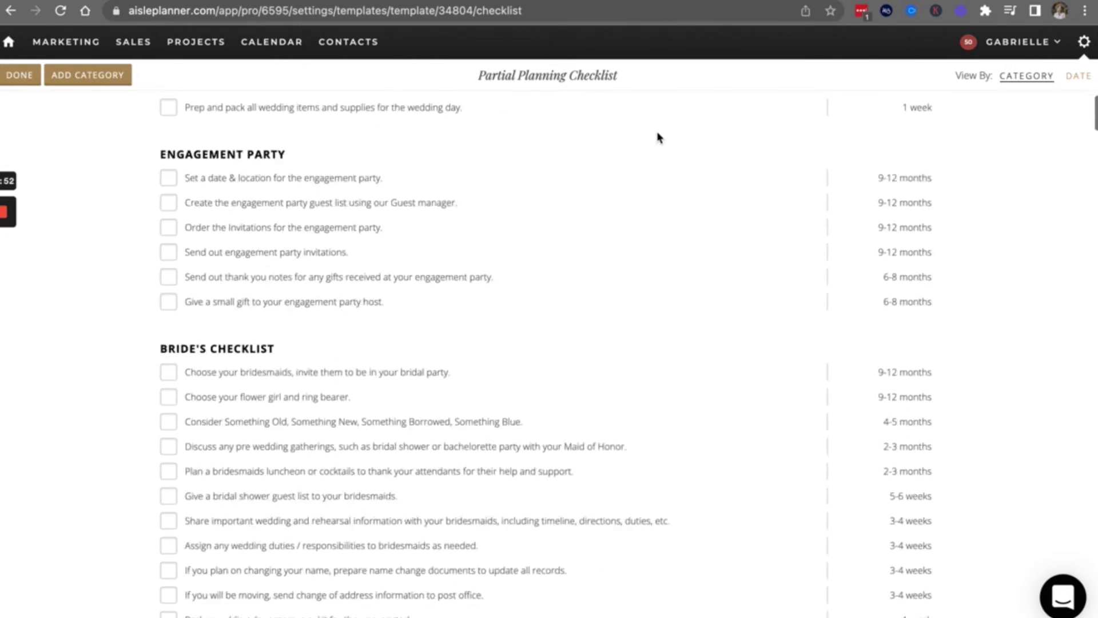
{"action": "scroll", "coordinate": [658, 138], "scroll_direction": "down", "scroll_amount": 20}
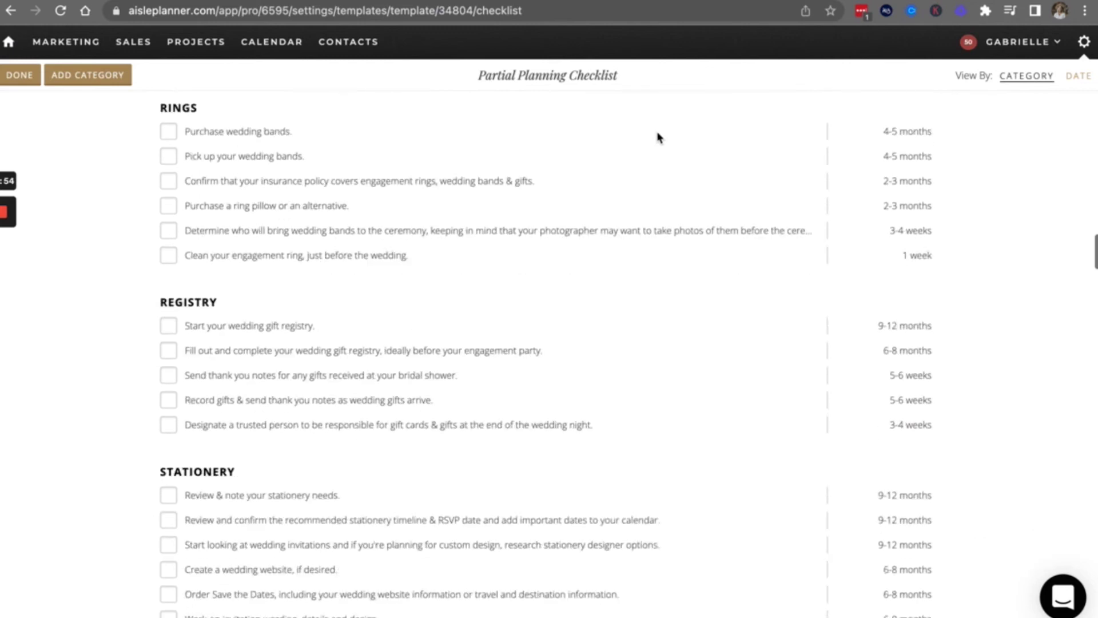
{"action": "scroll", "coordinate": [657, 137], "scroll_direction": "down", "scroll_amount": 20}
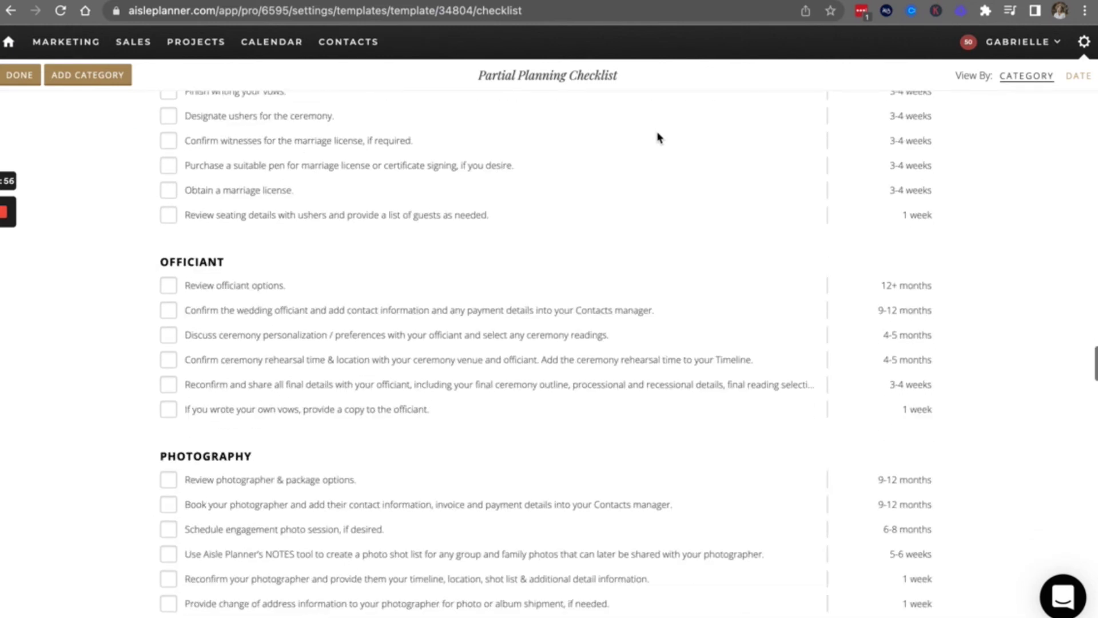
{"action": "scroll", "coordinate": [657, 137], "scroll_direction": "down", "scroll_amount": 20}
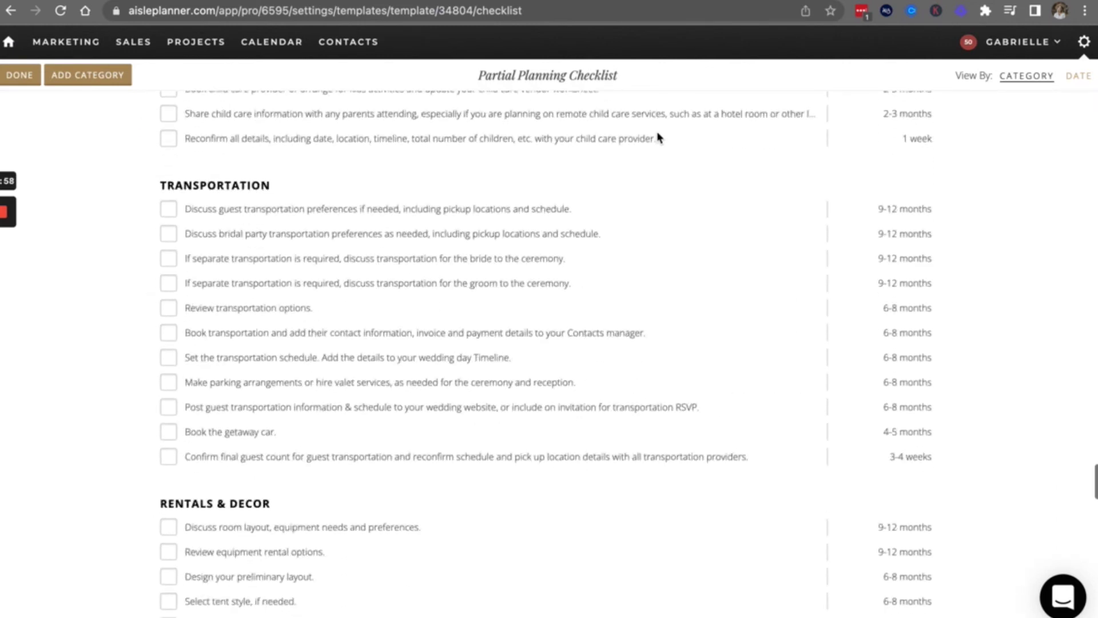
{"action": "scroll", "coordinate": [658, 137], "scroll_direction": "down", "scroll_amount": 20}
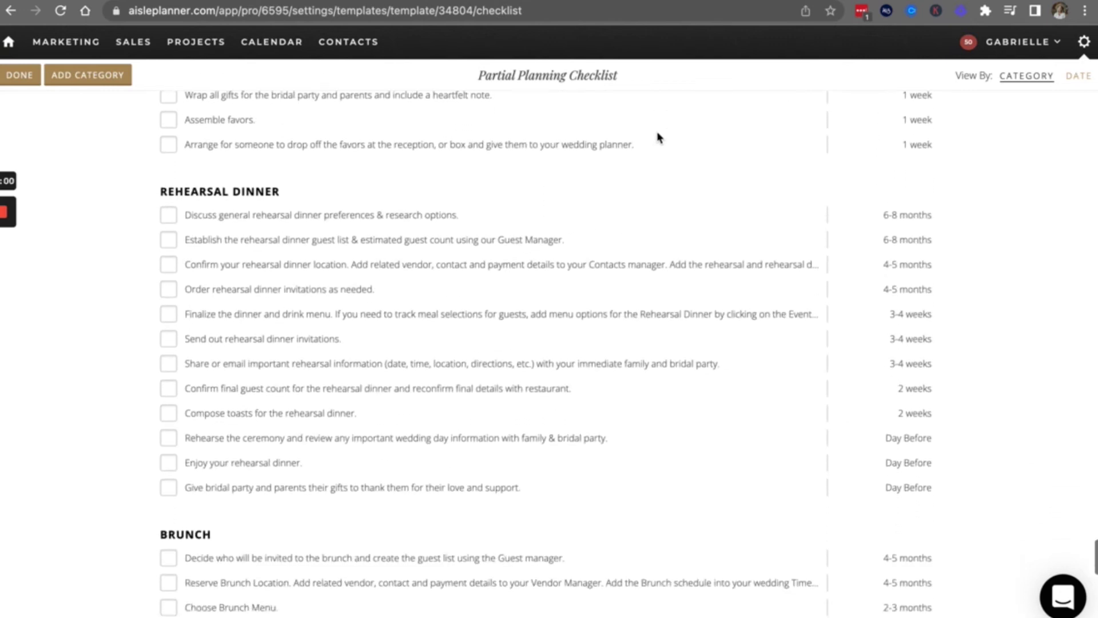
{"action": "scroll", "coordinate": [658, 138], "scroll_direction": "down", "scroll_amount": 10}
{"action": "scroll", "coordinate": [537, 338], "scroll_direction": "up", "scroll_amount": 20}
{"action": "scroll", "coordinate": [536, 339], "scroll_direction": "up", "scroll_amount": 20}
{"action": "scroll", "coordinate": [536, 339], "scroll_direction": "up", "scroll_amount": 20}
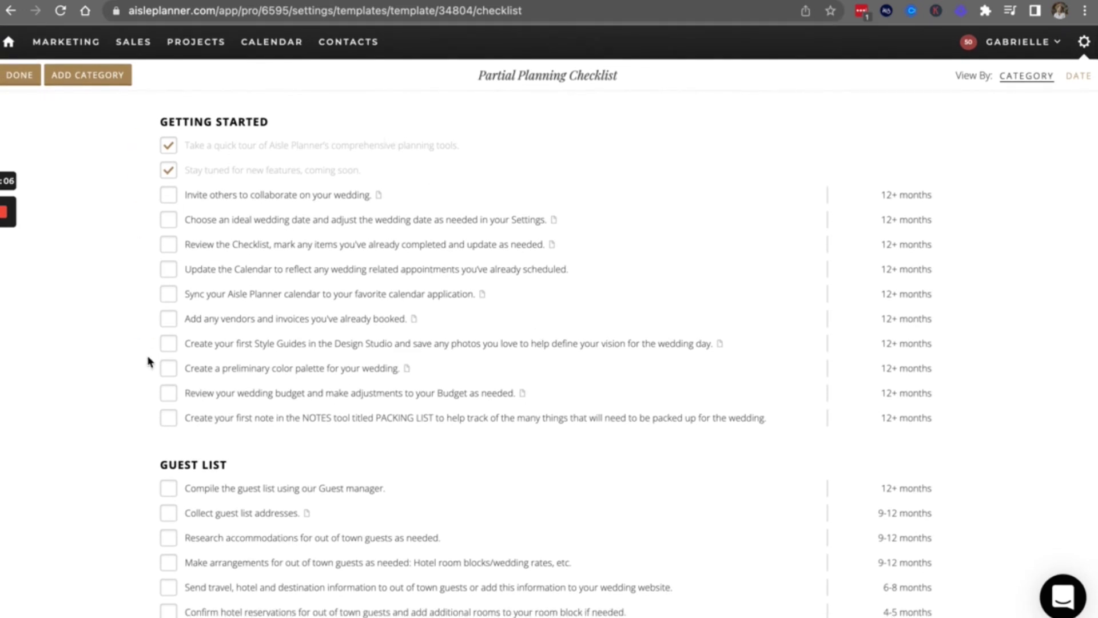
Step: Delete the "Stay tuned for new features, coming soon" item from the Getting Started category and confirm the deletion
{"action": "mouse_move", "coordinate": [152, 224]}
{"action": "mouse_move", "coordinate": [137, 307]}
{"action": "left_click", "coordinate": [137, 170]}
{"action": "left_click", "coordinate": [275, 258]}
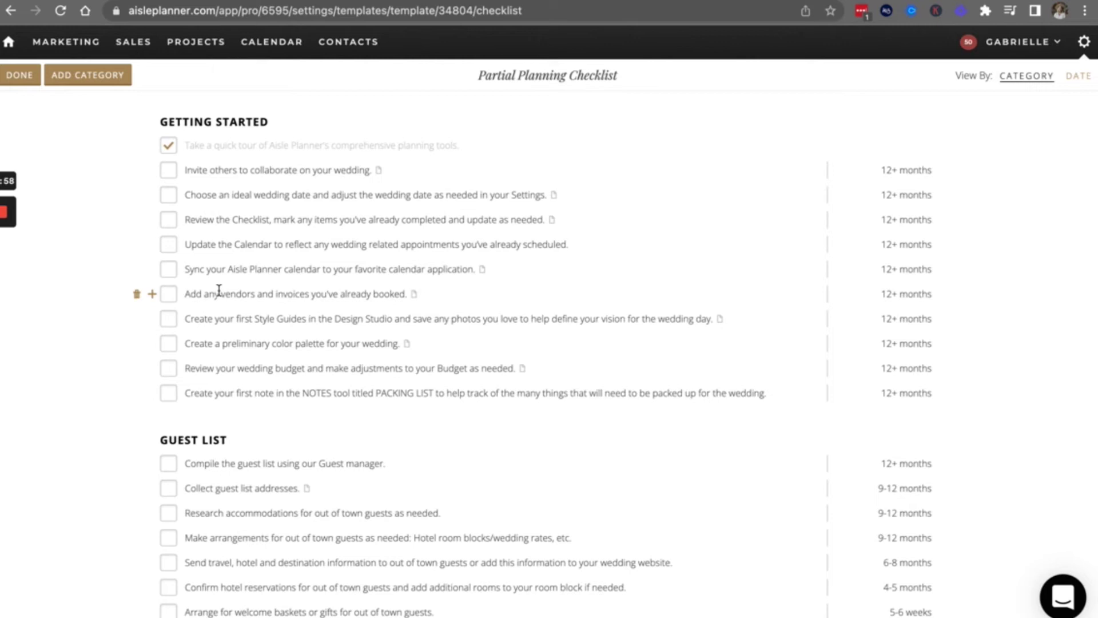
Step: Look over the checklist items in the Getting Started and Guest List categories
{"action": "scroll", "coordinate": [219, 291], "scroll_direction": "down", "scroll_amount": 1}
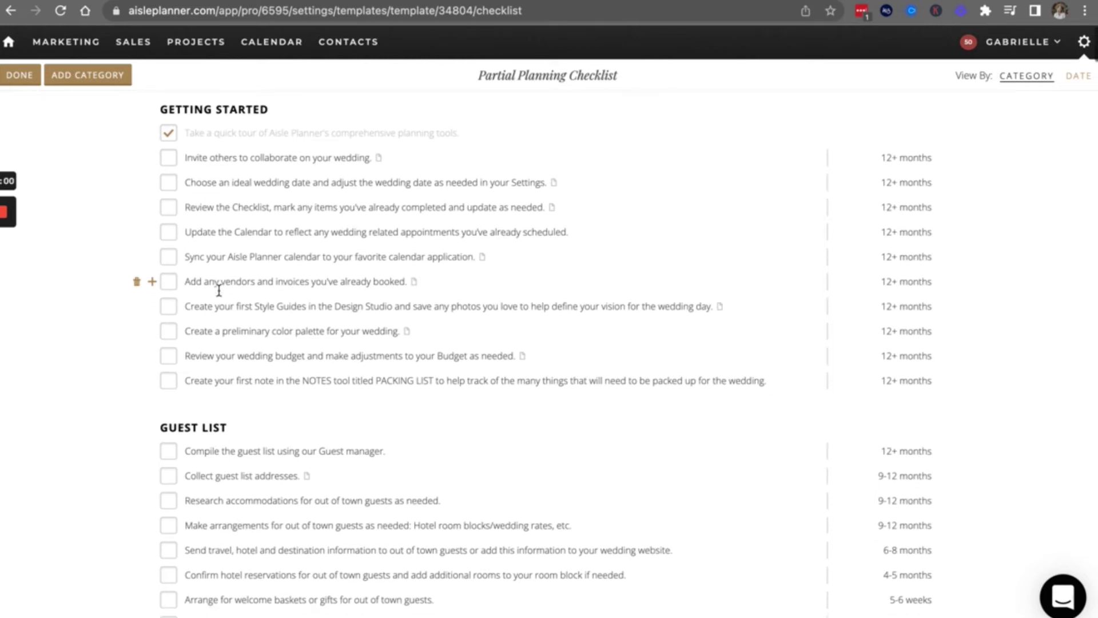
{"action": "scroll", "coordinate": [219, 295], "scroll_direction": "down", "scroll_amount": 3}
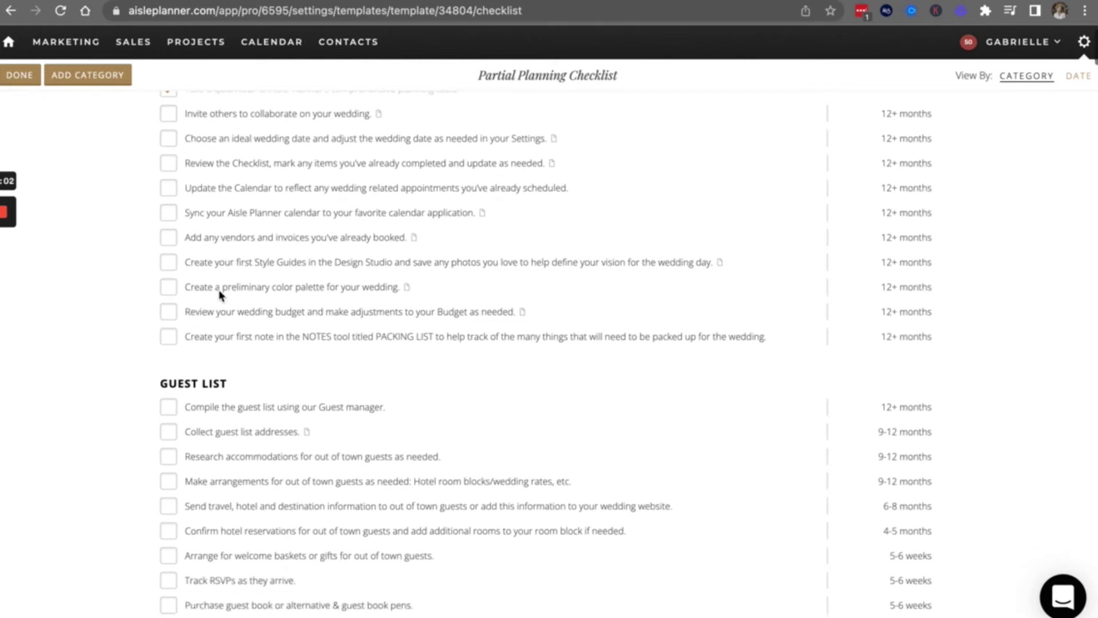
{"action": "scroll", "coordinate": [219, 294], "scroll_direction": "down", "scroll_amount": 8}
{"action": "scroll", "coordinate": [219, 292], "scroll_direction": "up", "scroll_amount": 12}
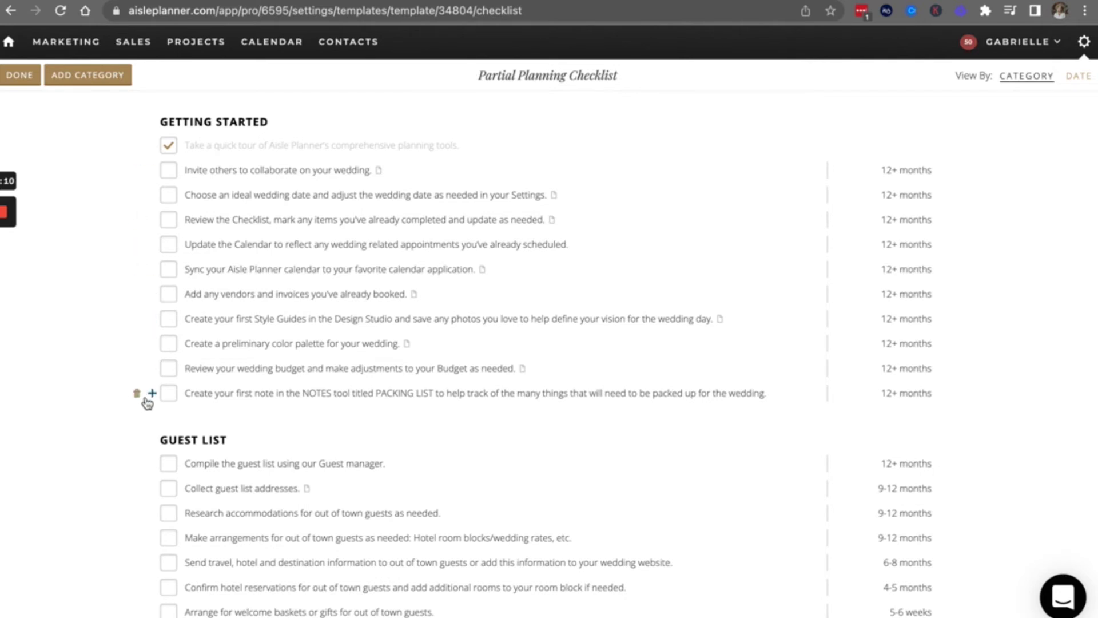
{"action": "scroll", "coordinate": [171, 430], "scroll_direction": "down", "scroll_amount": 8}
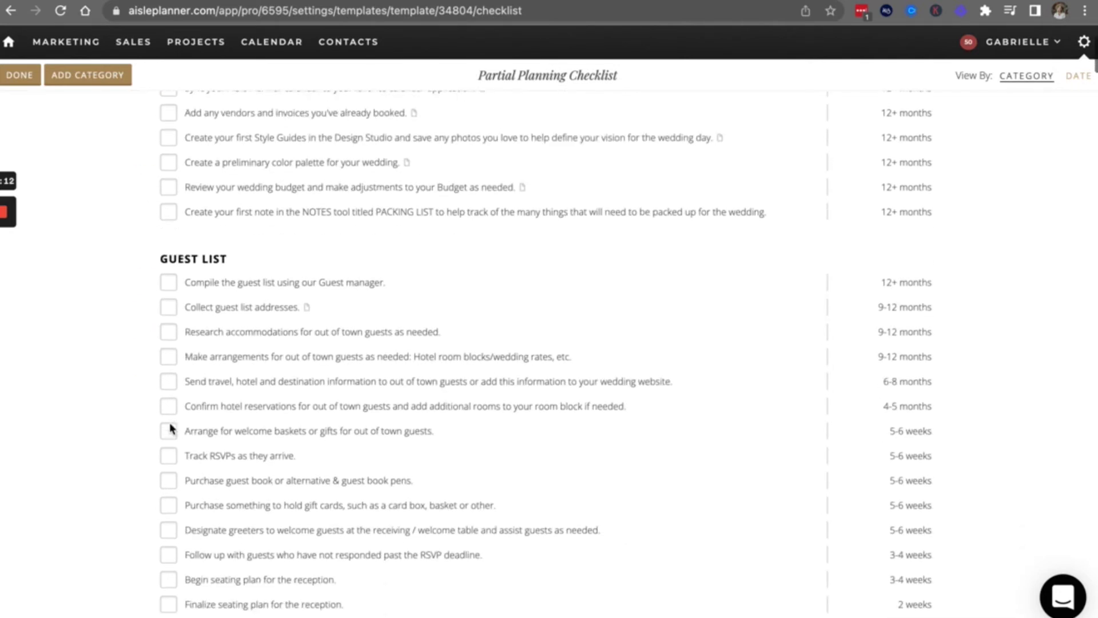
{"action": "scroll", "coordinate": [168, 426], "scroll_direction": "down", "scroll_amount": 1}
{"action": "scroll", "coordinate": [171, 429], "scroll_direction": "up", "scroll_amount": 9}
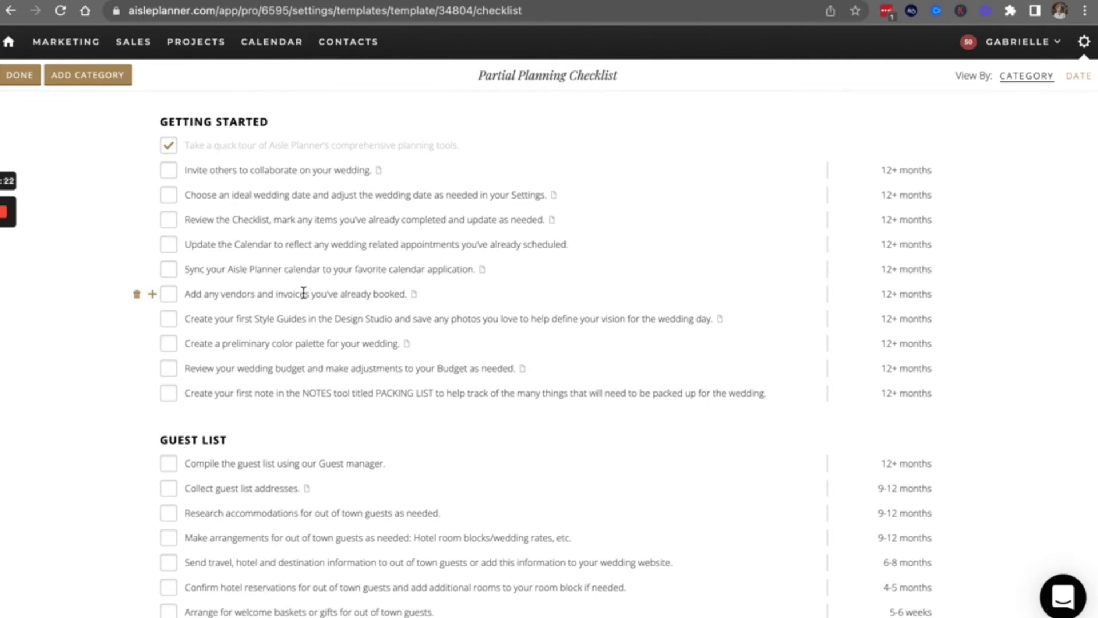
Step: Set the pre-assignment of the "Create a preliminary color palette for your wedding" checklist item to Planner
{"action": "left_click", "coordinate": [224, 343]}
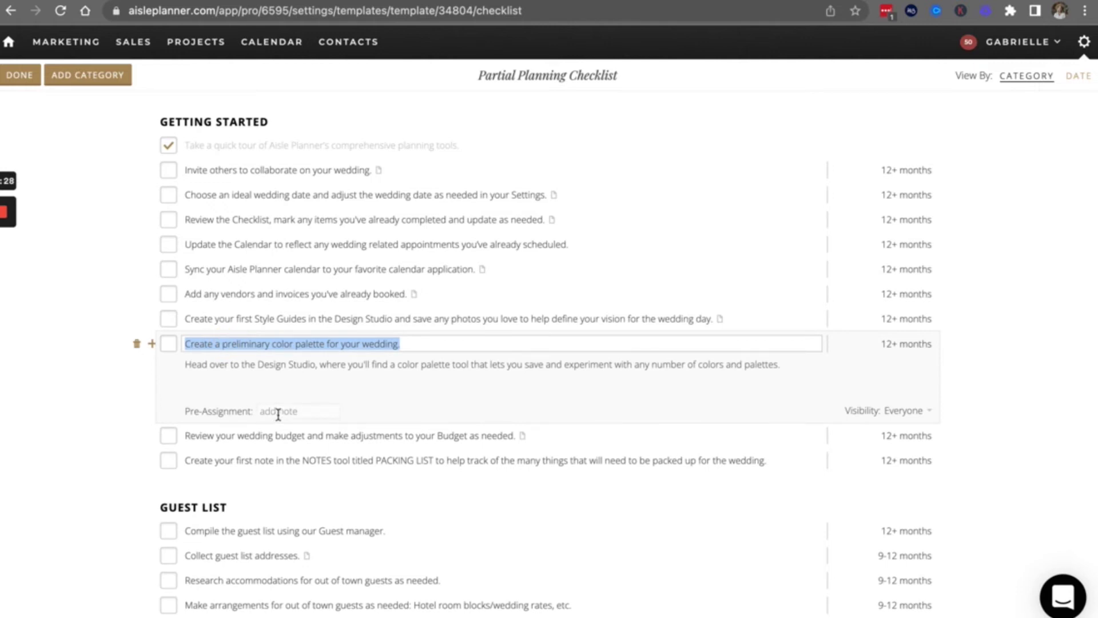
{"action": "left_click", "coordinate": [297, 410]}
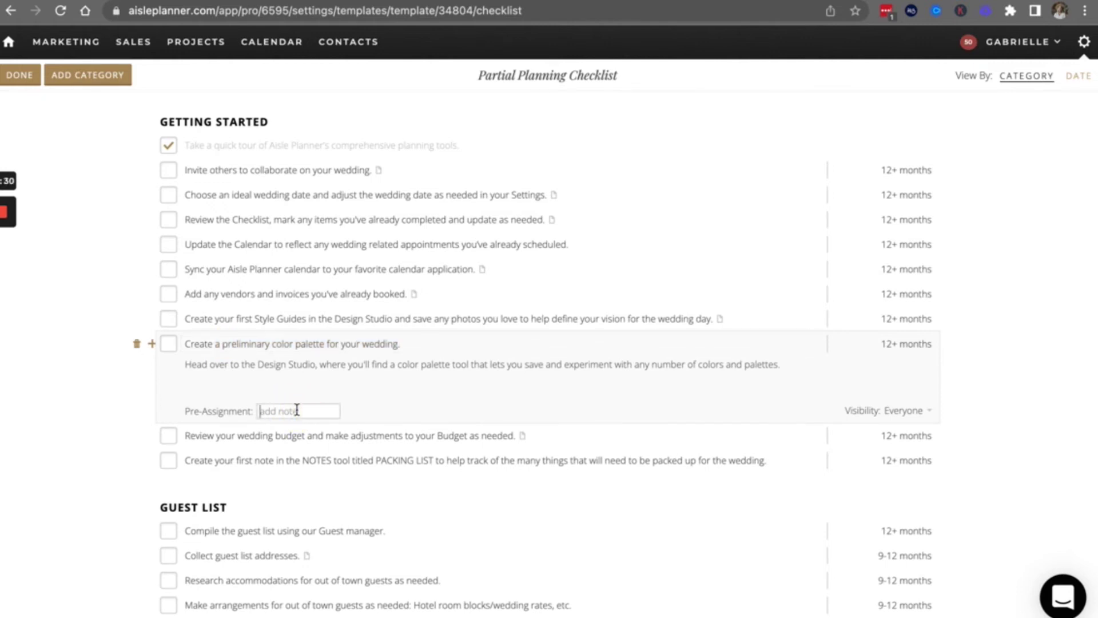
{"action": "type", "text": "Planner"}
{"action": "double_click", "coordinate": [296, 410]}
{"action": "type", "text": "Client"}
{"action": "key", "text": "BackSpace"}
{"action": "key", "text": "BackSpace"}
{"action": "key", "text": "BackSpace"}
{"action": "key", "text": "BackSpace"}
{"action": "type", "text": "Planne"}
Step: Open the description of the preliminary color palette checklist item for editing
{"action": "left_click", "coordinate": [400, 367]}
{"action": "double_click", "coordinate": [216, 365]}
{"action": "left_click", "coordinate": [247, 364]}
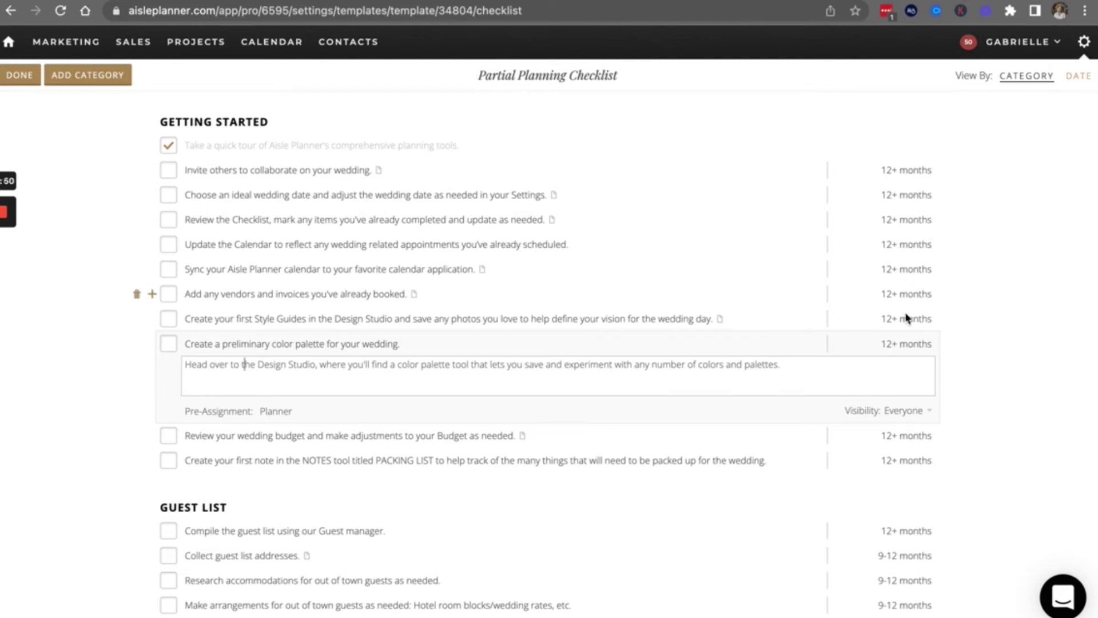
Step: Set the due date of the "Create a preliminary color palette for your wedding" item to 2 day(s) before and finish editing the checklist
{"action": "left_click", "coordinate": [900, 345]}
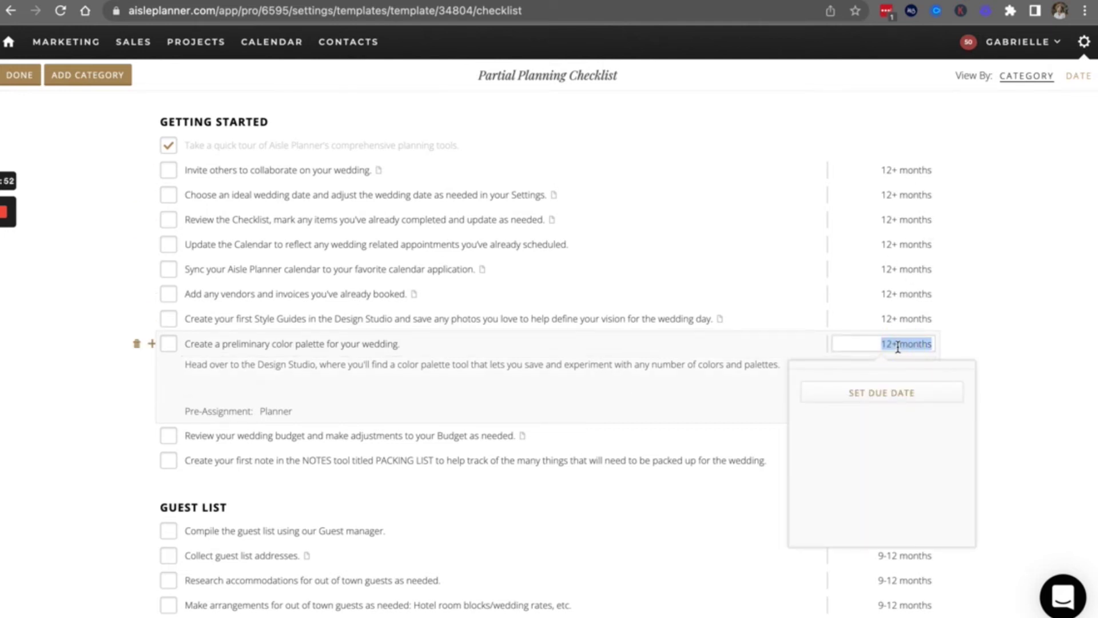
{"action": "left_click", "coordinate": [739, 378]}
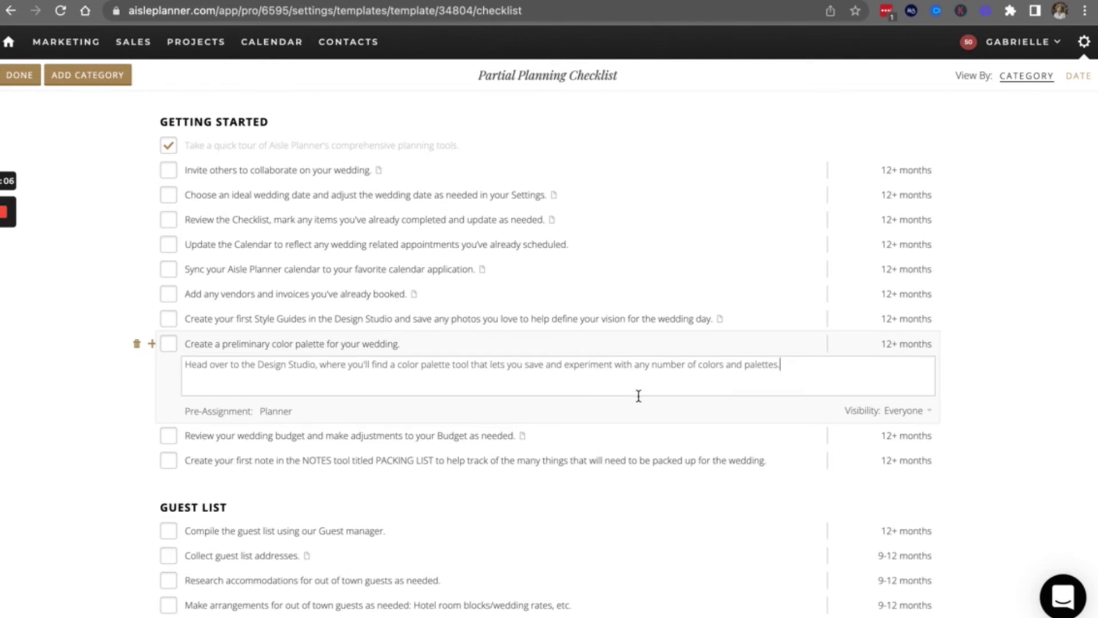
{"action": "left_click", "coordinate": [890, 344]}
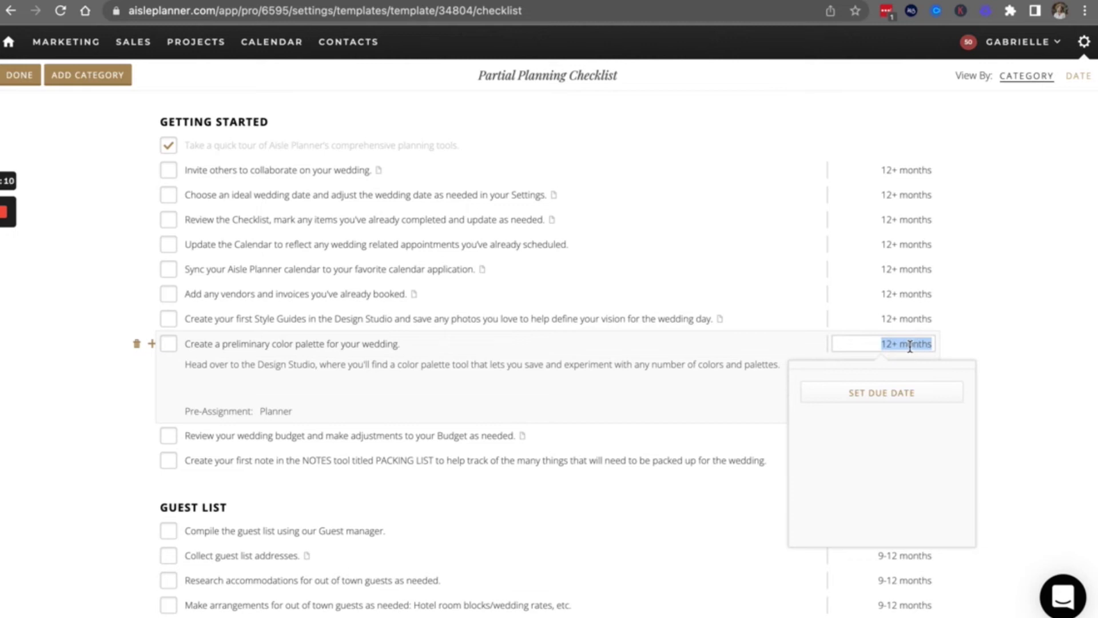
{"action": "left_click", "coordinate": [882, 394]}
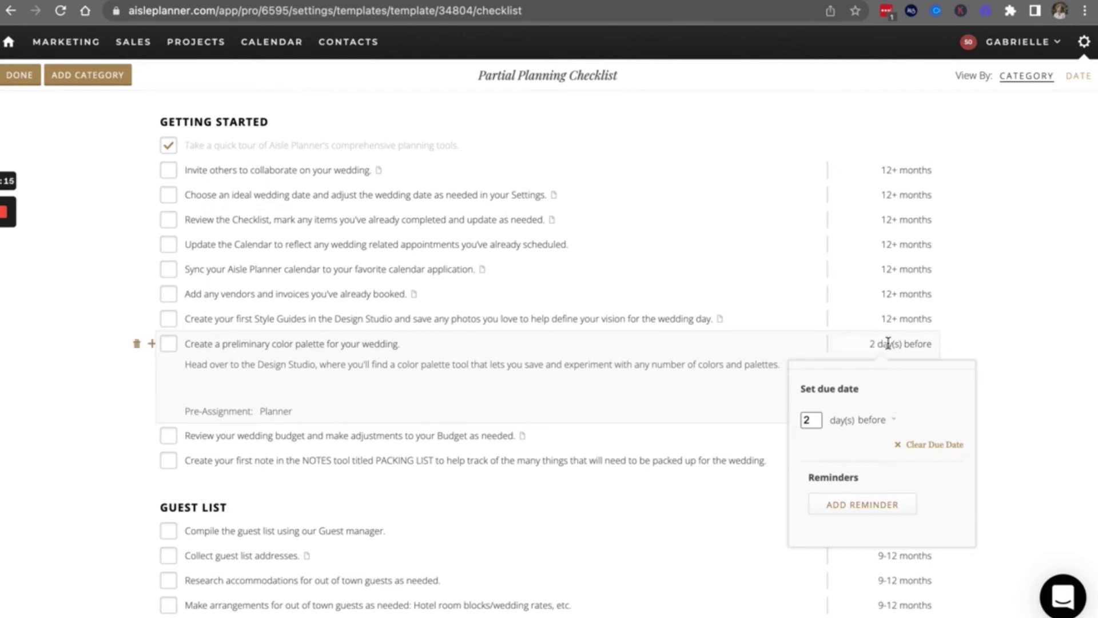
{"action": "left_click", "coordinate": [995, 346]}
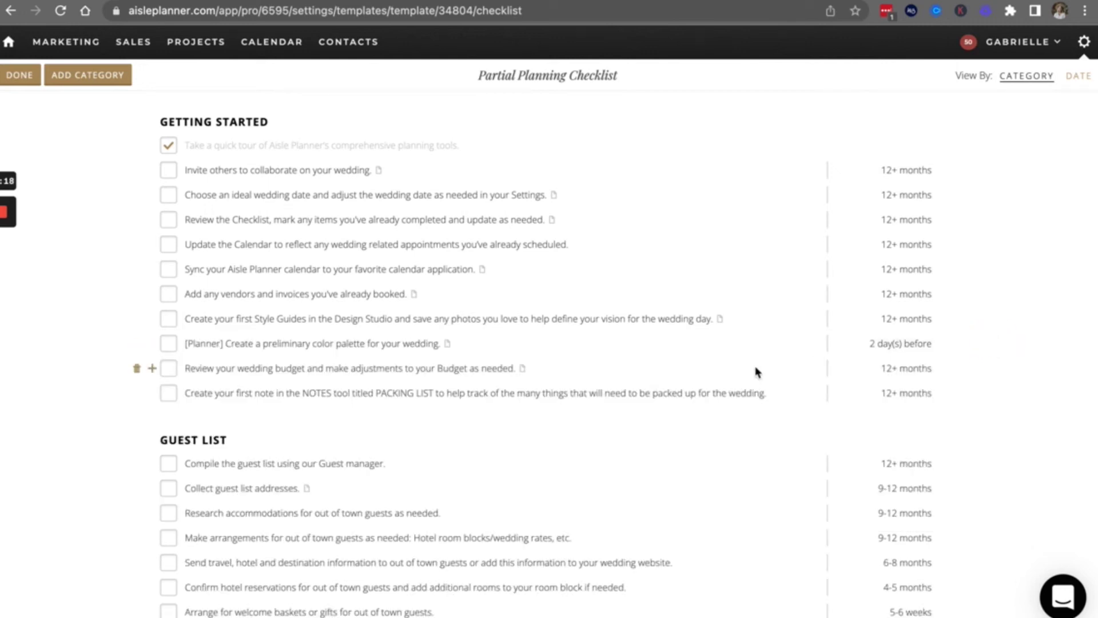
{"action": "left_click", "coordinate": [26, 81]}
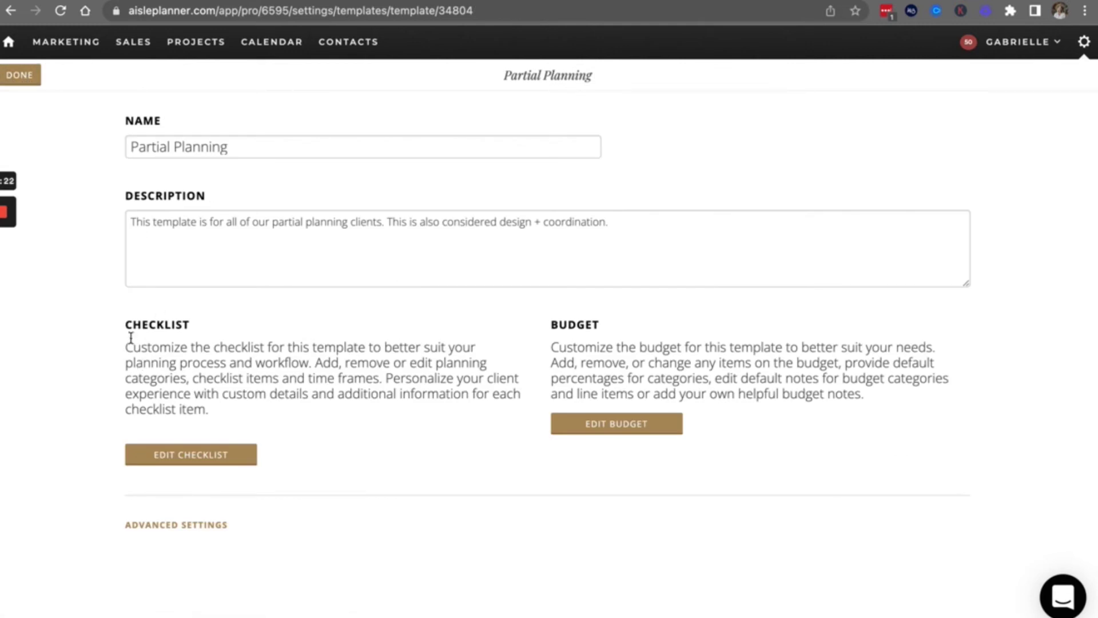
Step: Open the template's budget for editing and delete the "Manicure and Pedicure" line item from the Beauty category
{"action": "left_click", "coordinate": [605, 423]}
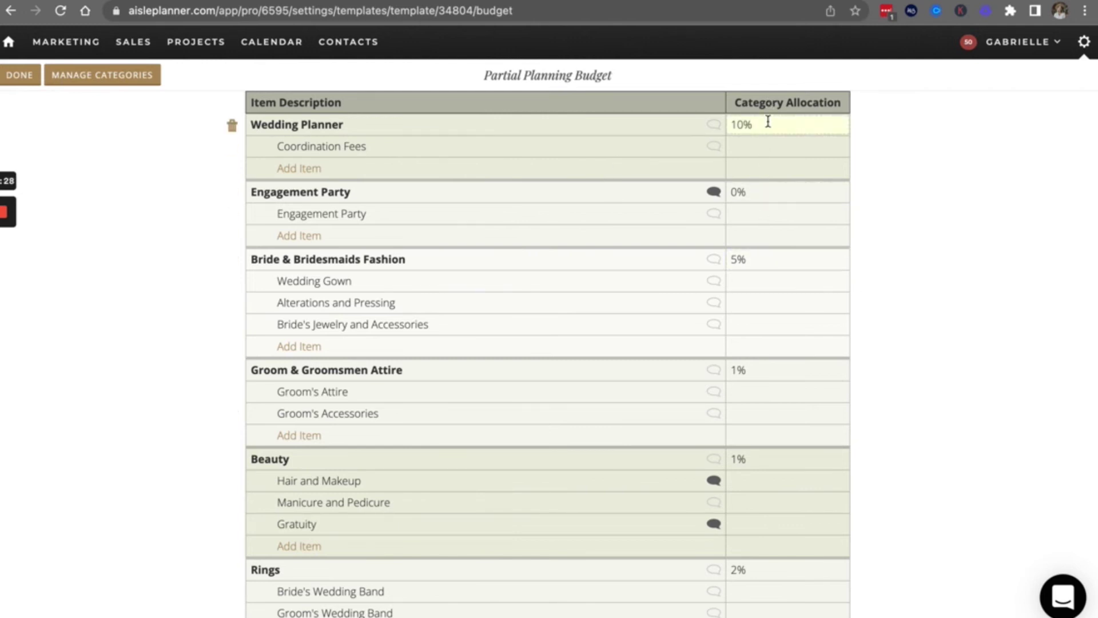
{"action": "scroll", "coordinate": [755, 323], "scroll_direction": "down", "scroll_amount": 3}
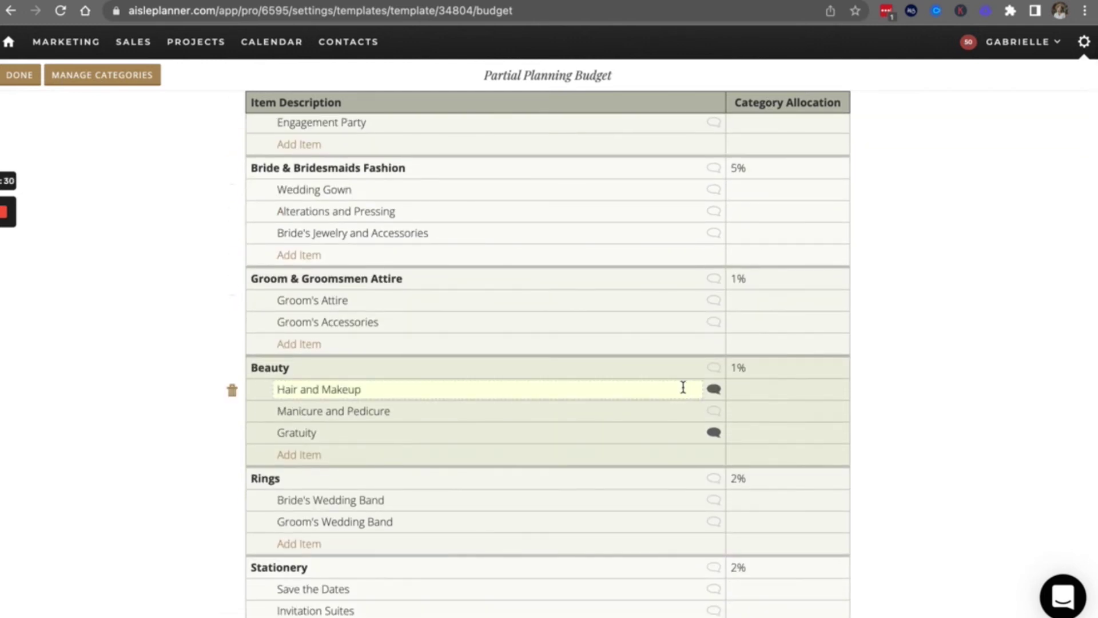
{"action": "scroll", "coordinate": [677, 396], "scroll_direction": "down", "scroll_amount": 1}
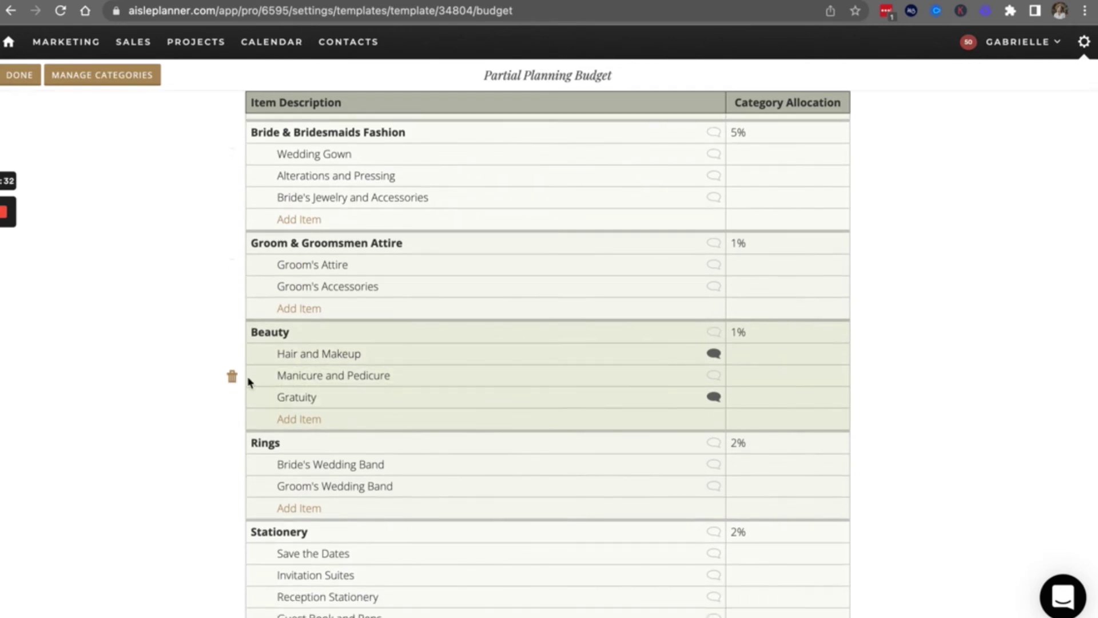
{"action": "left_click", "coordinate": [232, 381]}
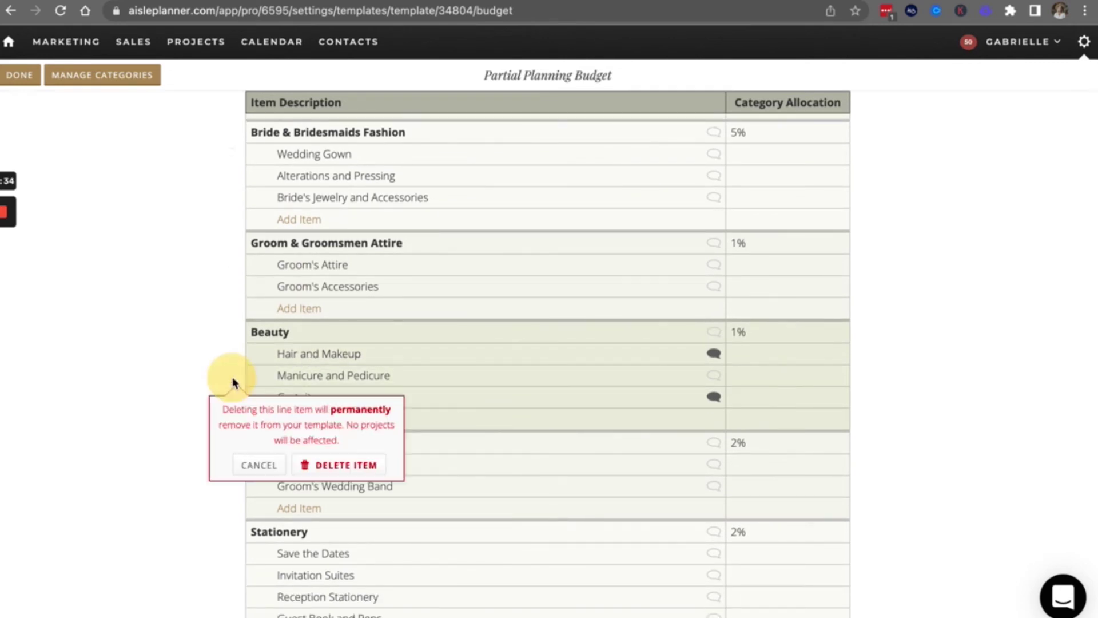
{"action": "left_click", "coordinate": [320, 462]}
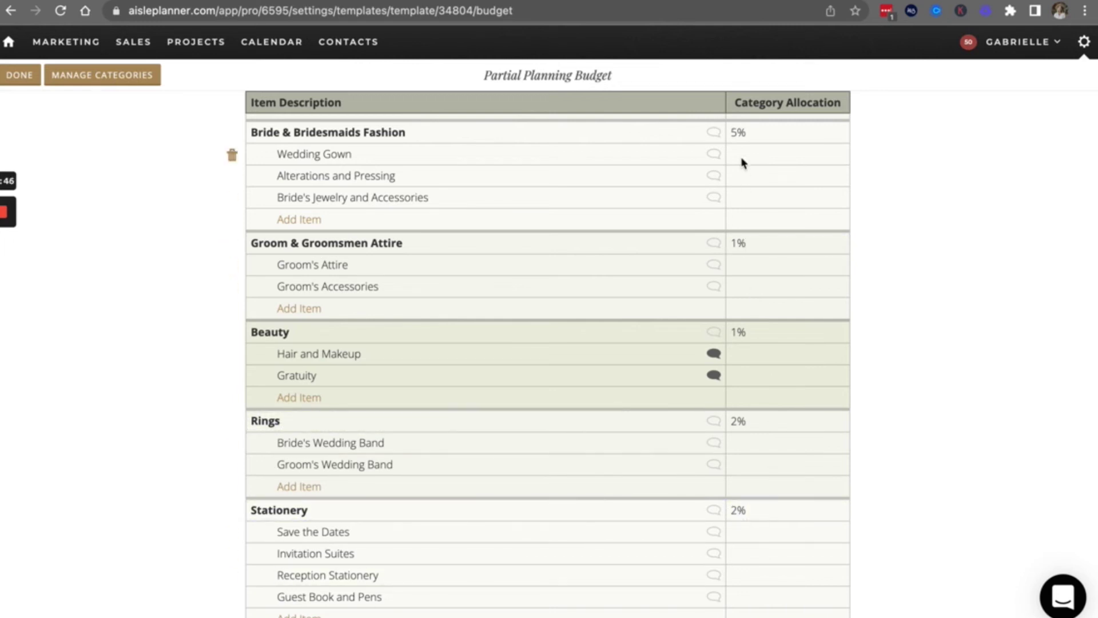
Step: Look through the budget categories and rename the Photography category as "Photography - Client responsible"
{"action": "scroll", "coordinate": [743, 162], "scroll_direction": "up", "scroll_amount": 3}
{"action": "scroll", "coordinate": [703, 349], "scroll_direction": "down", "scroll_amount": 15}
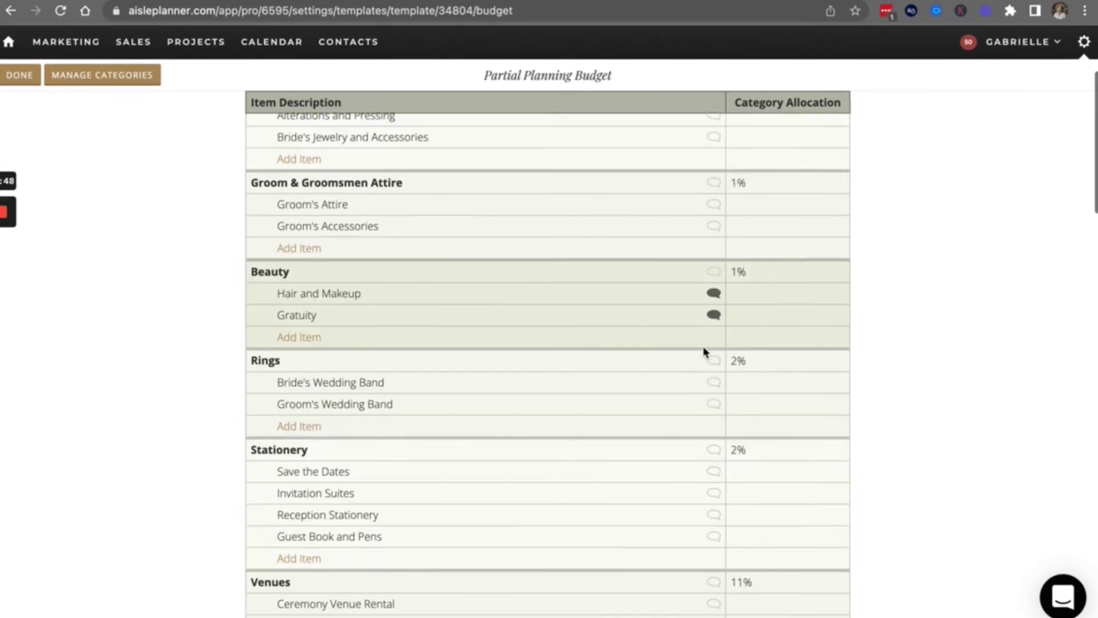
{"action": "scroll", "coordinate": [703, 345], "scroll_direction": "up", "scroll_amount": 15}
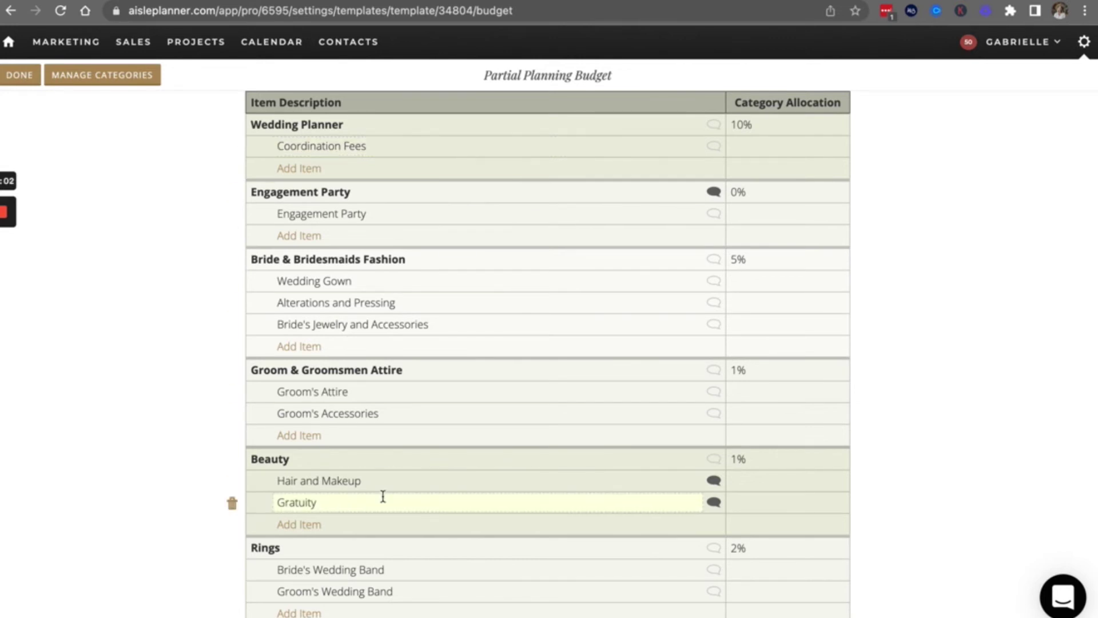
{"action": "scroll", "coordinate": [662, 403], "scroll_direction": "down", "scroll_amount": 5}
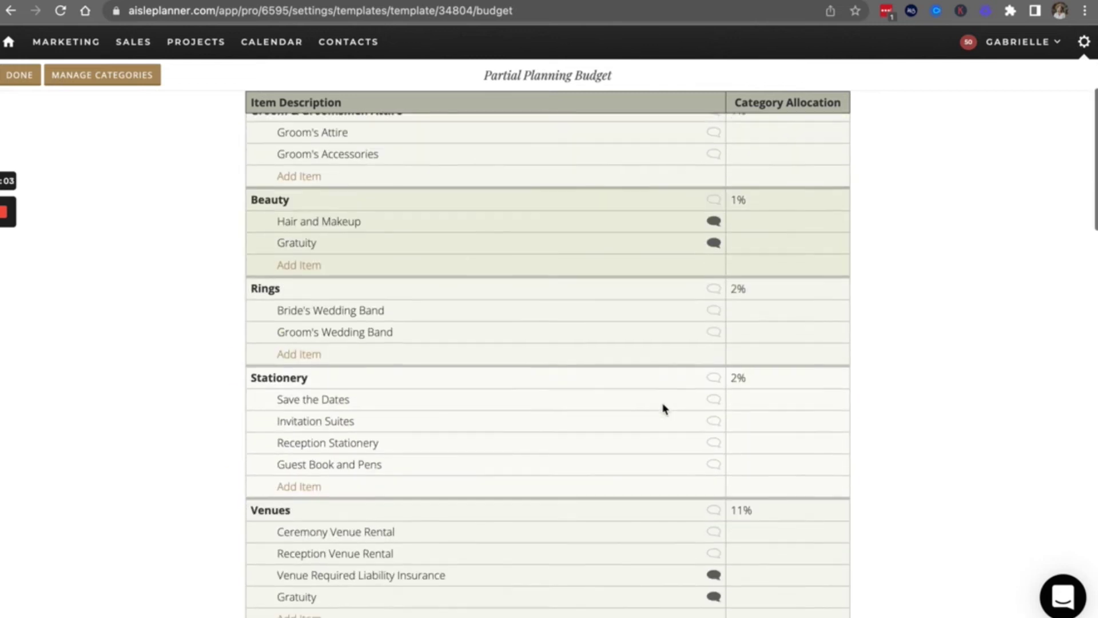
{"action": "scroll", "coordinate": [780, 424], "scroll_direction": "down", "scroll_amount": 4}
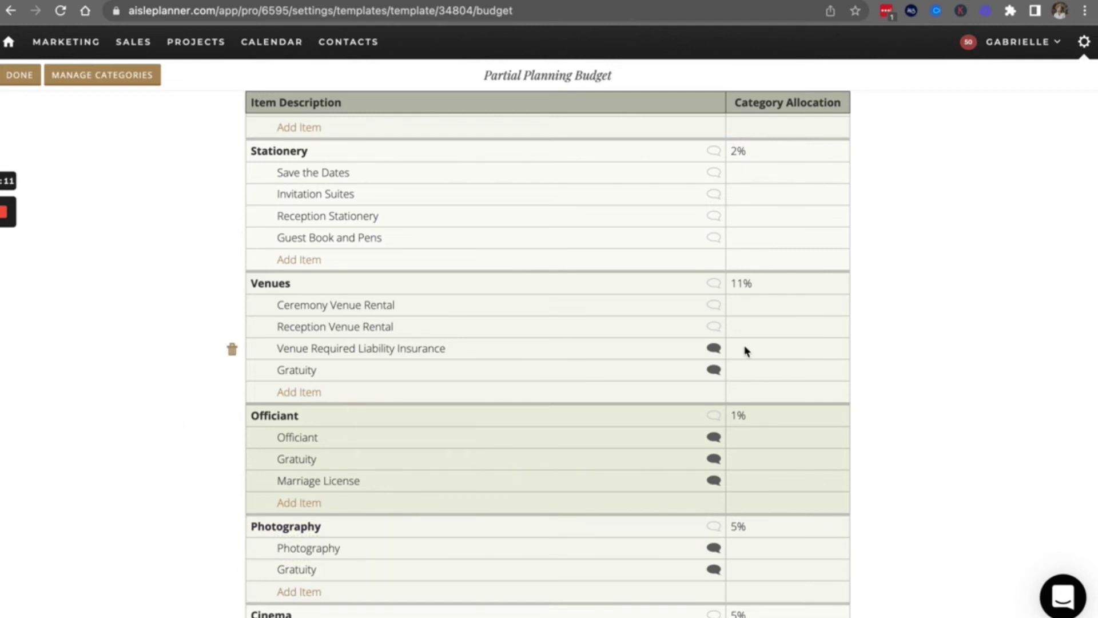
{"action": "scroll", "coordinate": [745, 350], "scroll_direction": "down", "scroll_amount": 5}
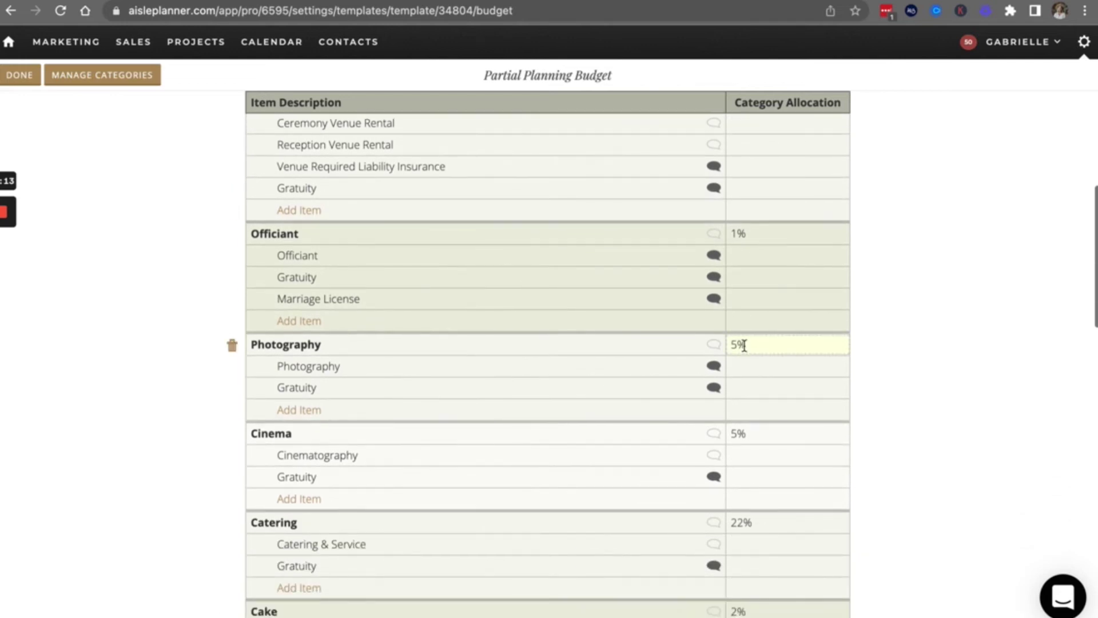
{"action": "scroll", "coordinate": [780, 407], "scroll_direction": "down", "scroll_amount": 4}
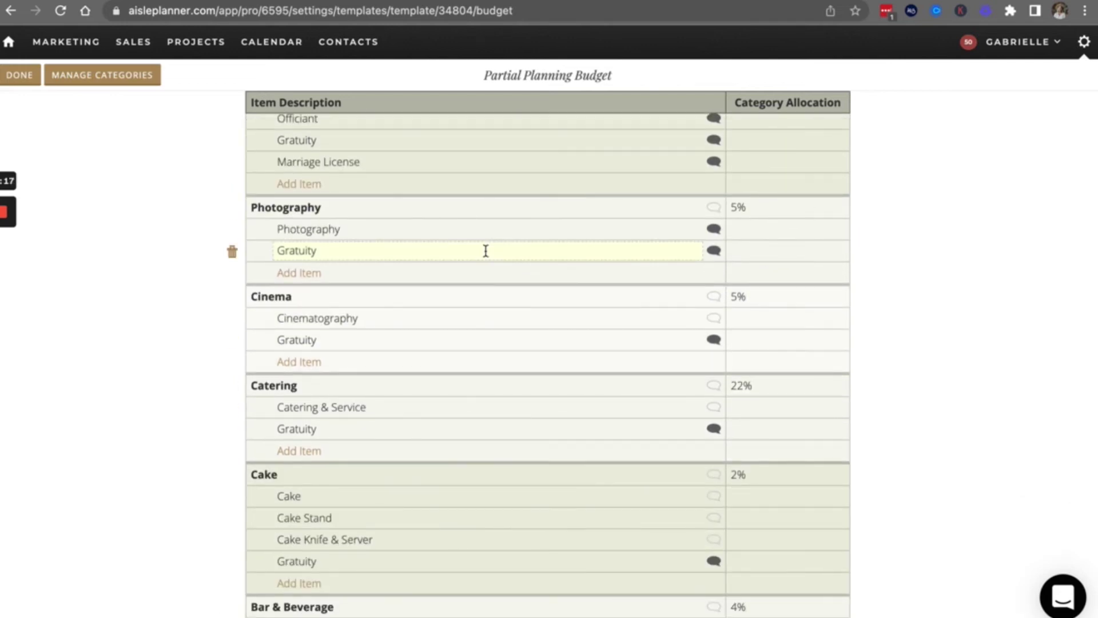
{"action": "left_click", "coordinate": [363, 208]}
{"action": "left_click", "coordinate": [350, 208]}
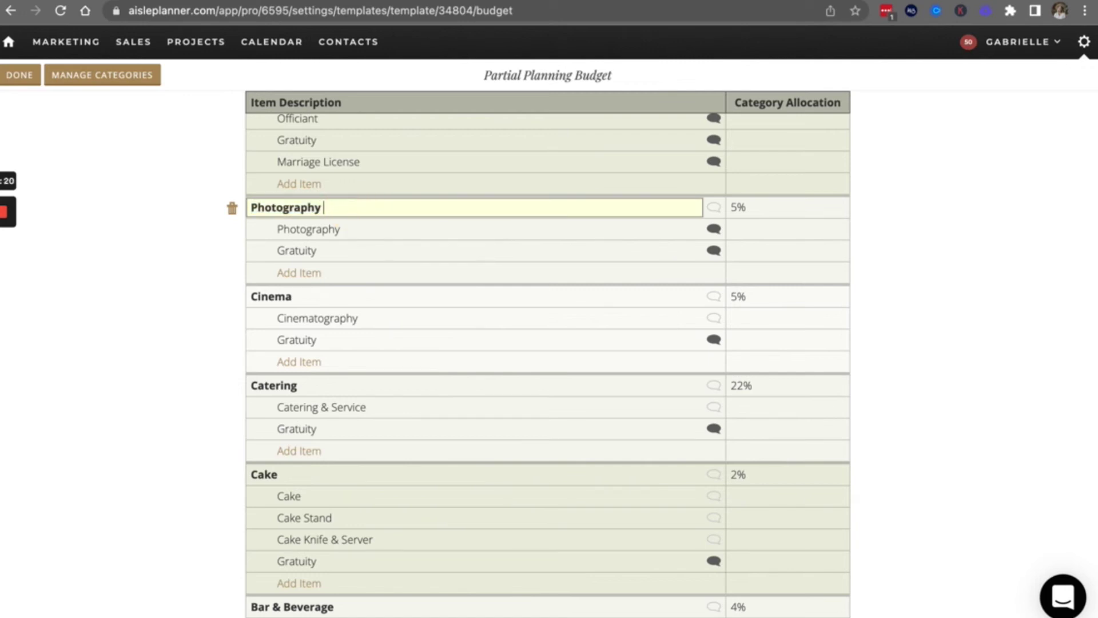
{"action": "type", "text": "- Client responsible"}
Step: Rename the Rentals & Decor budget category as "Rentals & Decor - Planner responsible" and finish editing the budget
{"action": "scroll", "coordinate": [346, 462], "scroll_direction": "down", "scroll_amount": 8}
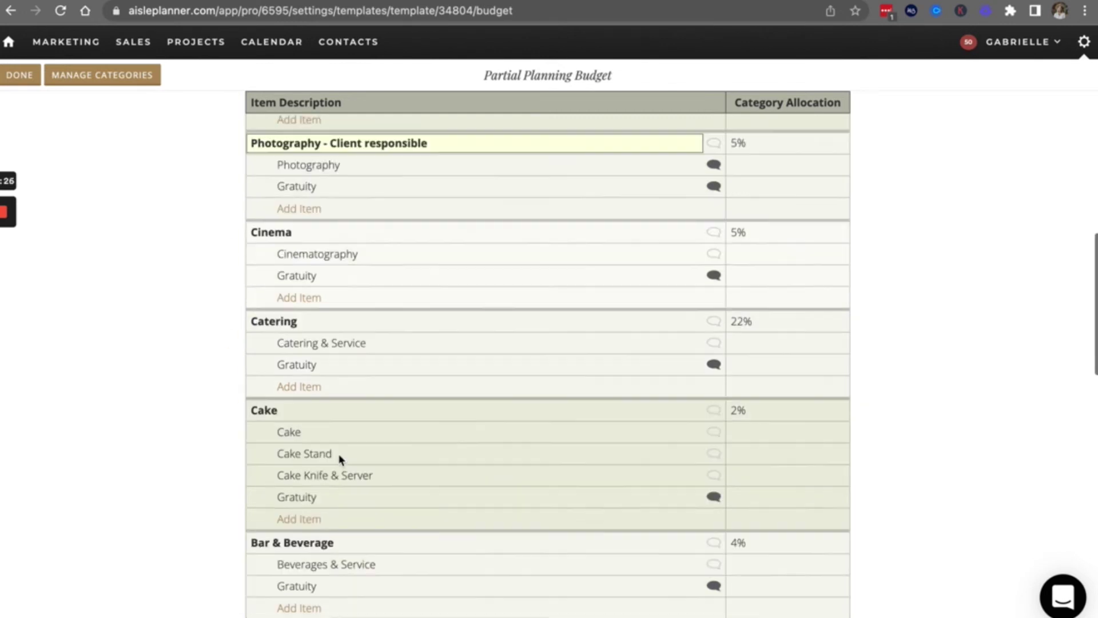
{"action": "scroll", "coordinate": [344, 517], "scroll_direction": "down", "scroll_amount": 2}
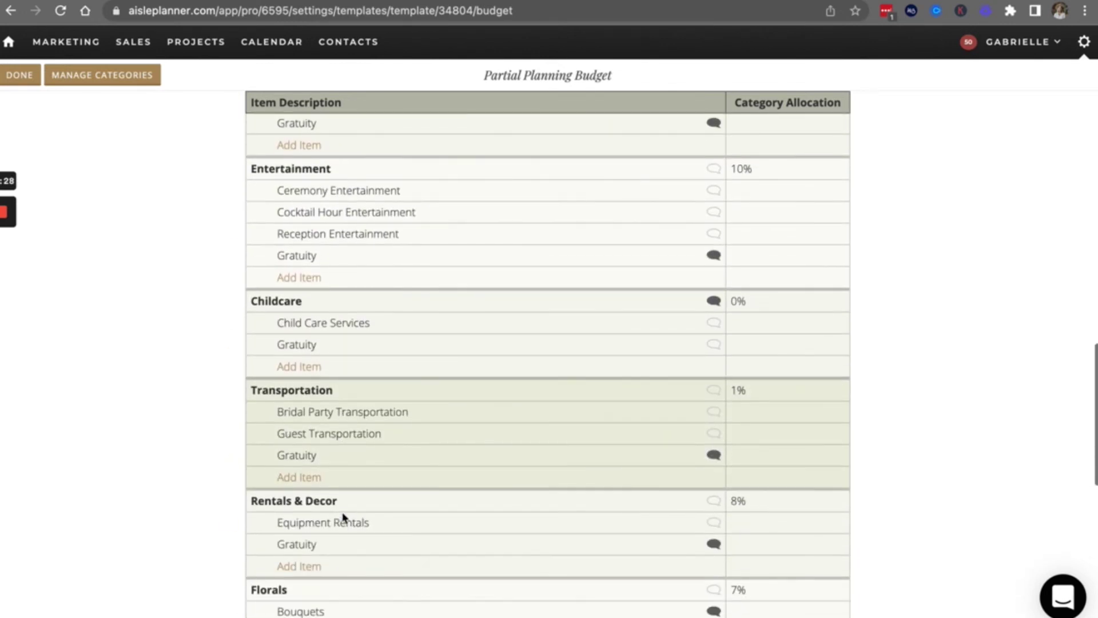
{"action": "left_click", "coordinate": [370, 500]}
{"action": "left_click", "coordinate": [367, 503]}
{"action": "type", "text": "- Coo"}
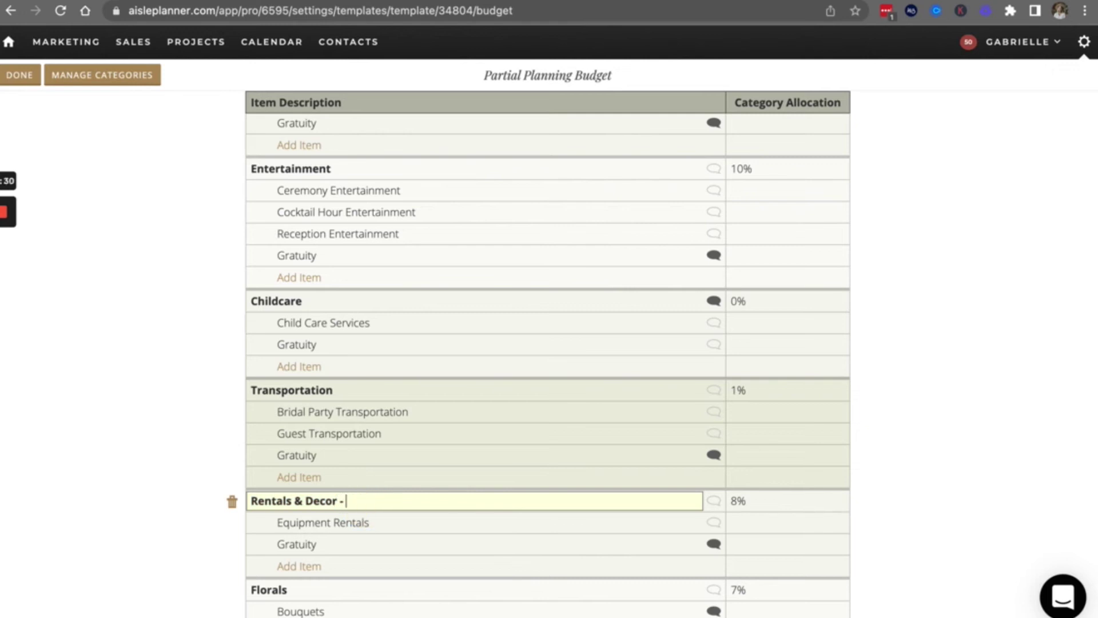
{"action": "key", "text": "BackSpace"}
{"action": "key", "text": "BackSpace"}
{"action": "key", "text": "BackSpace"}
{"action": "type", "text": "Planner responsible"}
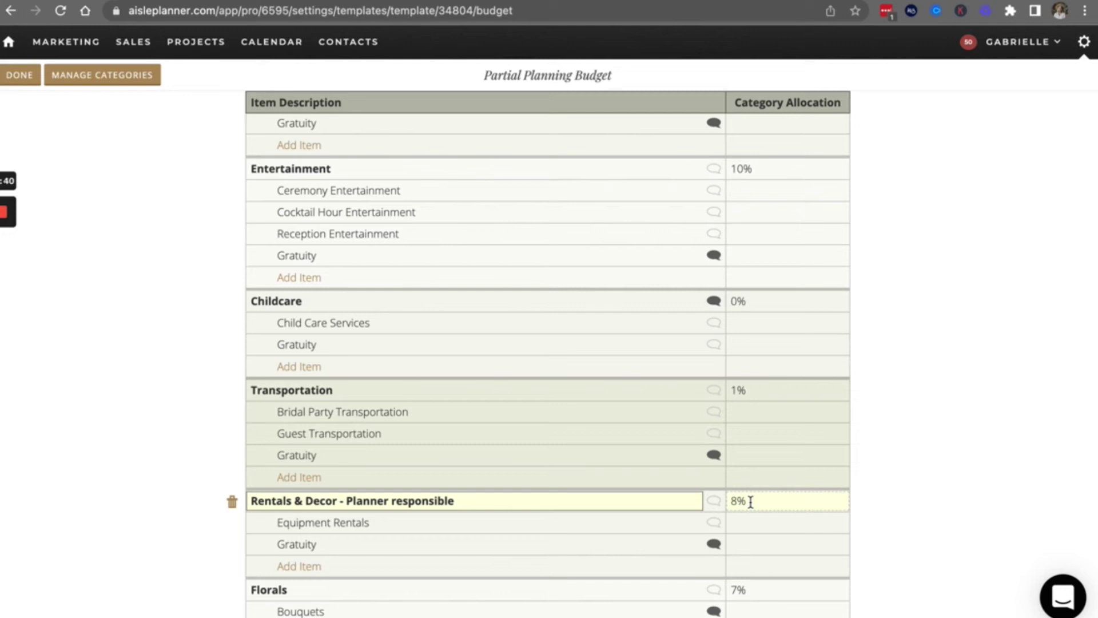
{"action": "scroll", "coordinate": [547, 465], "scroll_direction": "up", "scroll_amount": 15}
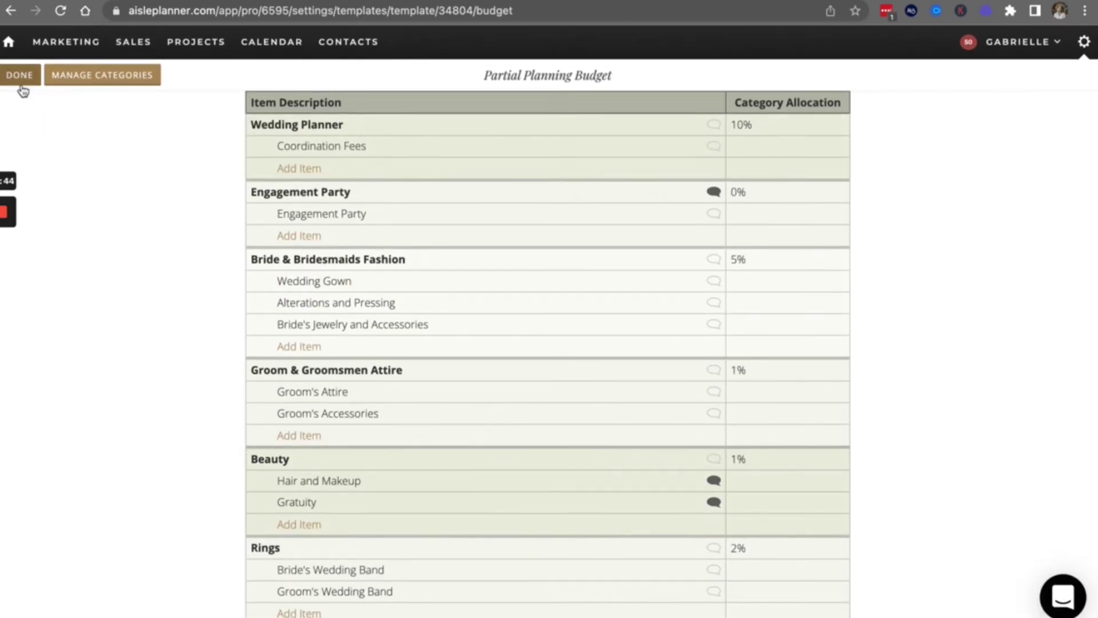
{"action": "left_click", "coordinate": [20, 77]}
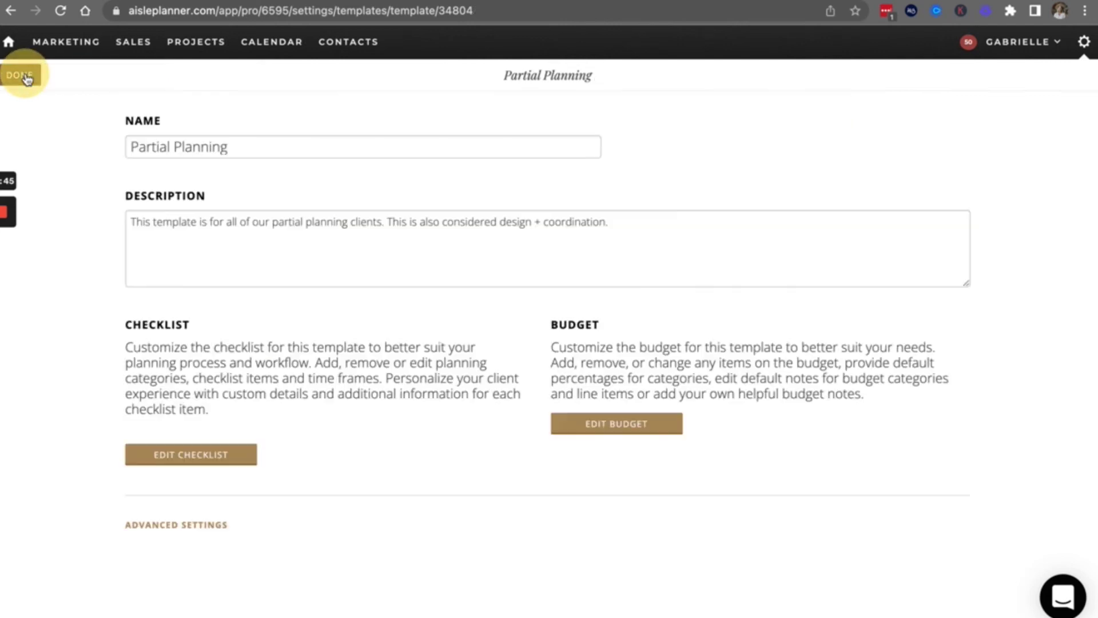
Step: Show the template's advanced category settings and try to remove the After the Wedding category from the checklist
{"action": "left_click", "coordinate": [199, 524]}
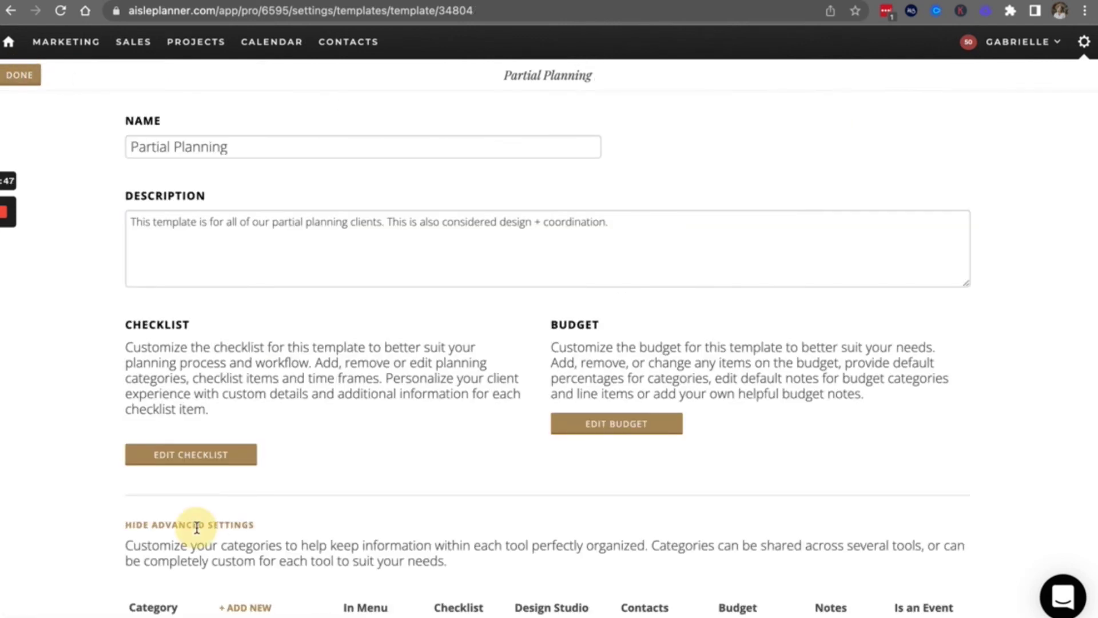
{"action": "scroll", "coordinate": [96, 503], "scroll_direction": "down", "scroll_amount": 2}
{"action": "scroll", "coordinate": [95, 504], "scroll_direction": "down", "scroll_amount": 6}
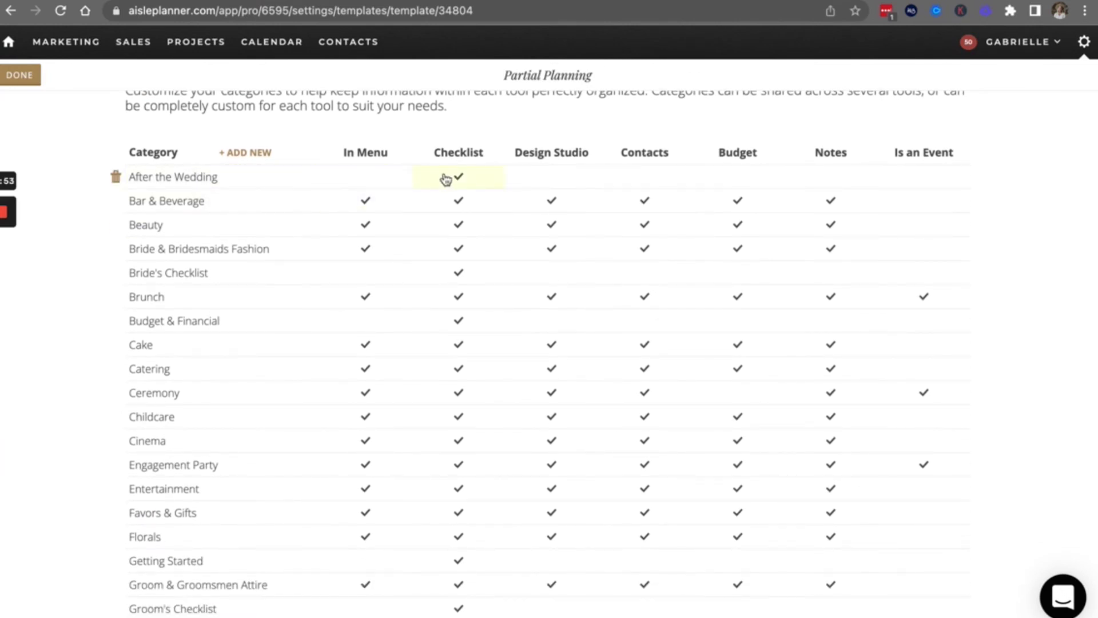
{"action": "left_click", "coordinate": [462, 180]}
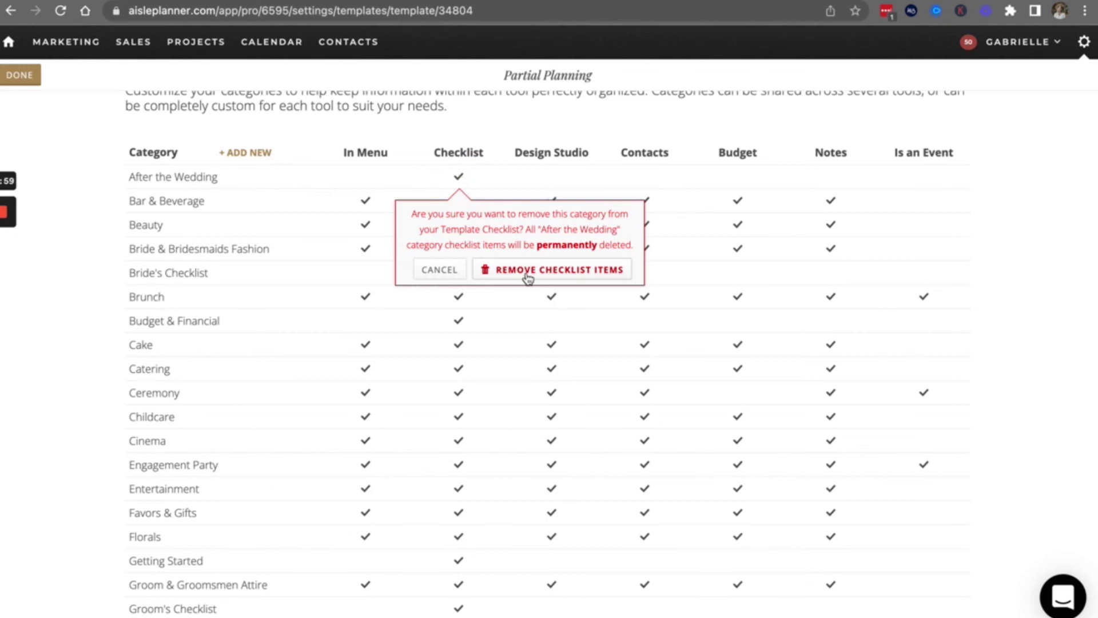
{"action": "left_click", "coordinate": [93, 245]}
Step: Delete the Engagement Party category from the template, look over the remaining categories and finish editing the template
{"action": "scroll", "coordinate": [93, 254], "scroll_direction": "down", "scroll_amount": 3}
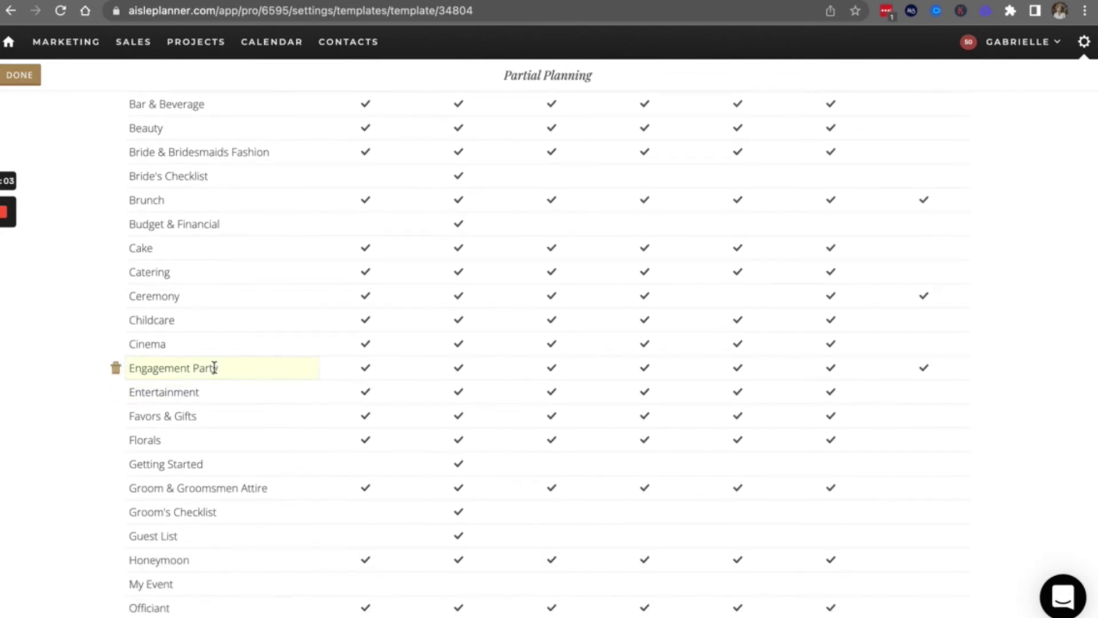
{"action": "left_click", "coordinate": [117, 369]}
{"action": "left_click", "coordinate": [217, 507]}
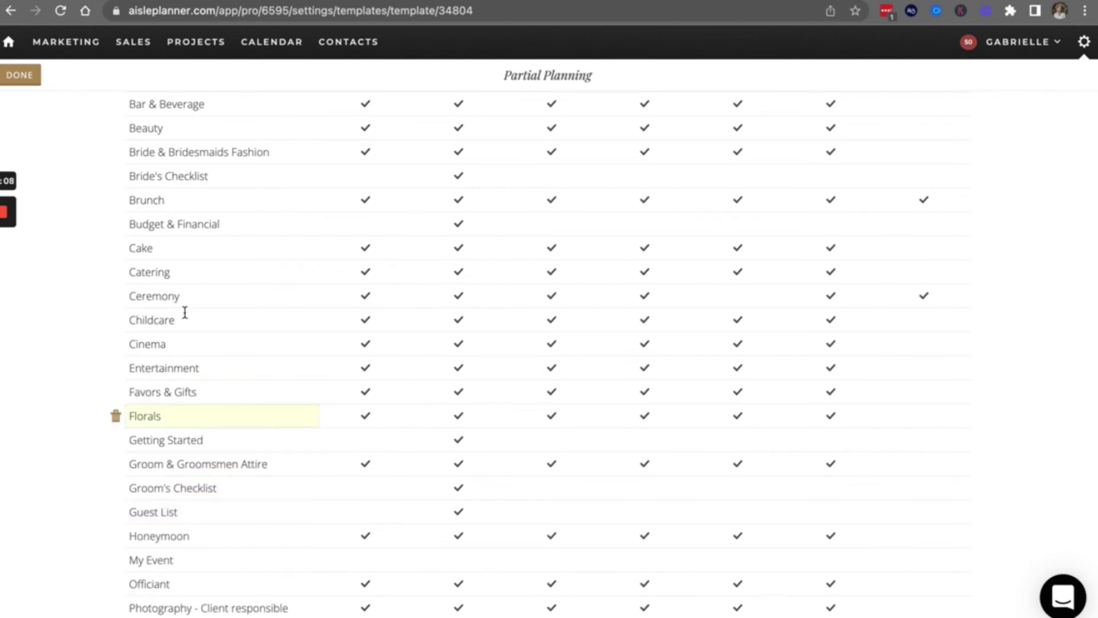
{"action": "scroll", "coordinate": [190, 308], "scroll_direction": "down", "scroll_amount": 5}
{"action": "scroll", "coordinate": [190, 308], "scroll_direction": "down", "scroll_amount": 1}
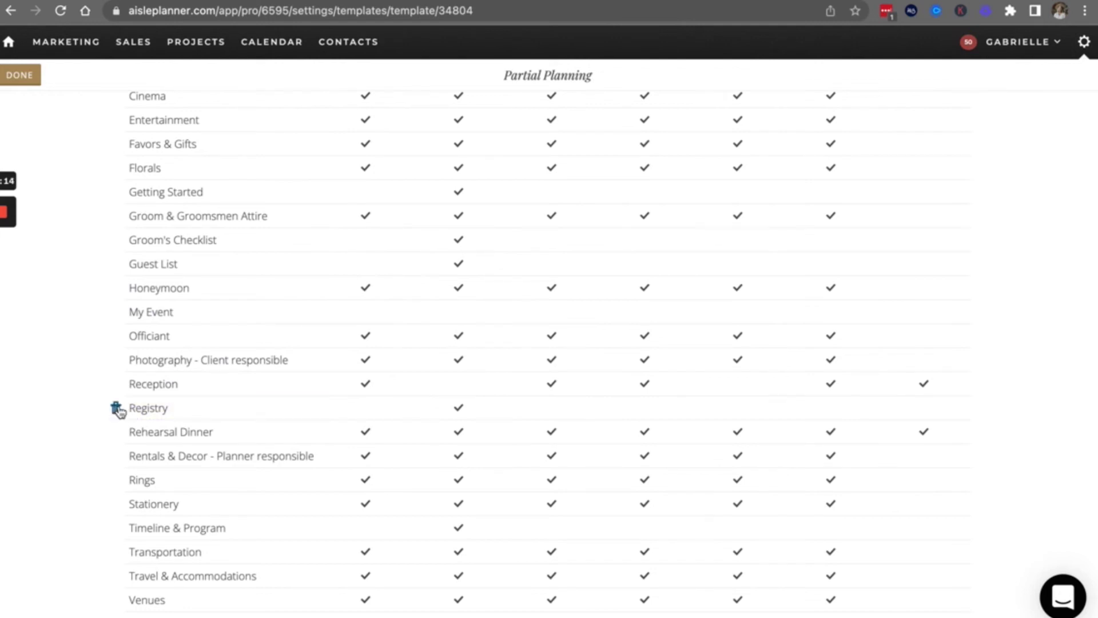
{"action": "scroll", "coordinate": [88, 429], "scroll_direction": "down", "scroll_amount": 1}
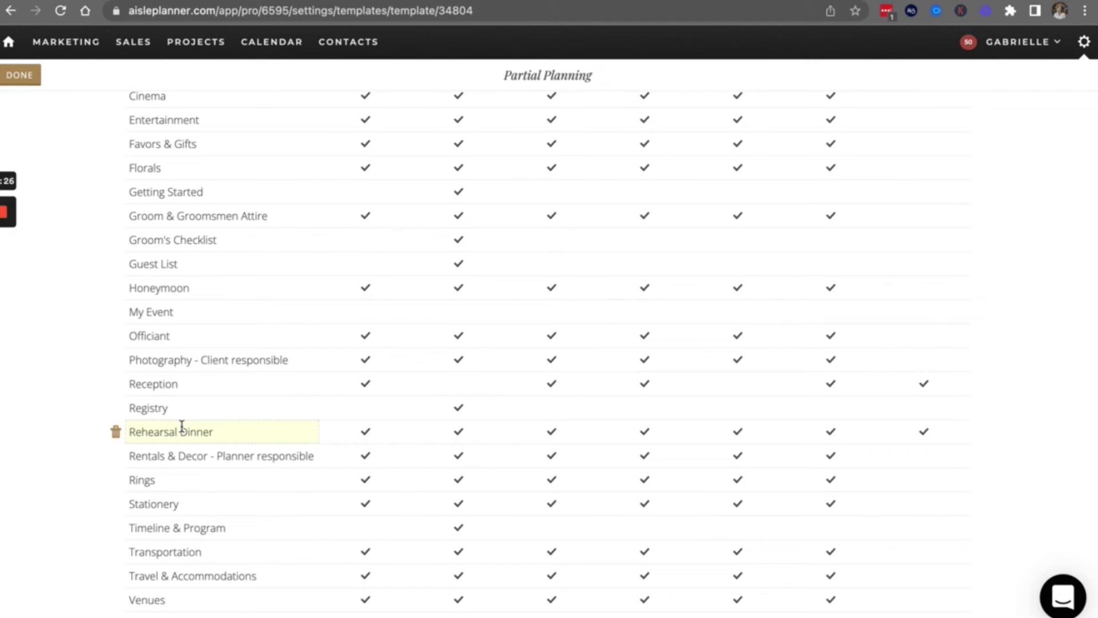
{"action": "scroll", "coordinate": [182, 426], "scroll_direction": "up", "scroll_amount": 15}
{"action": "left_click", "coordinate": [22, 76]}
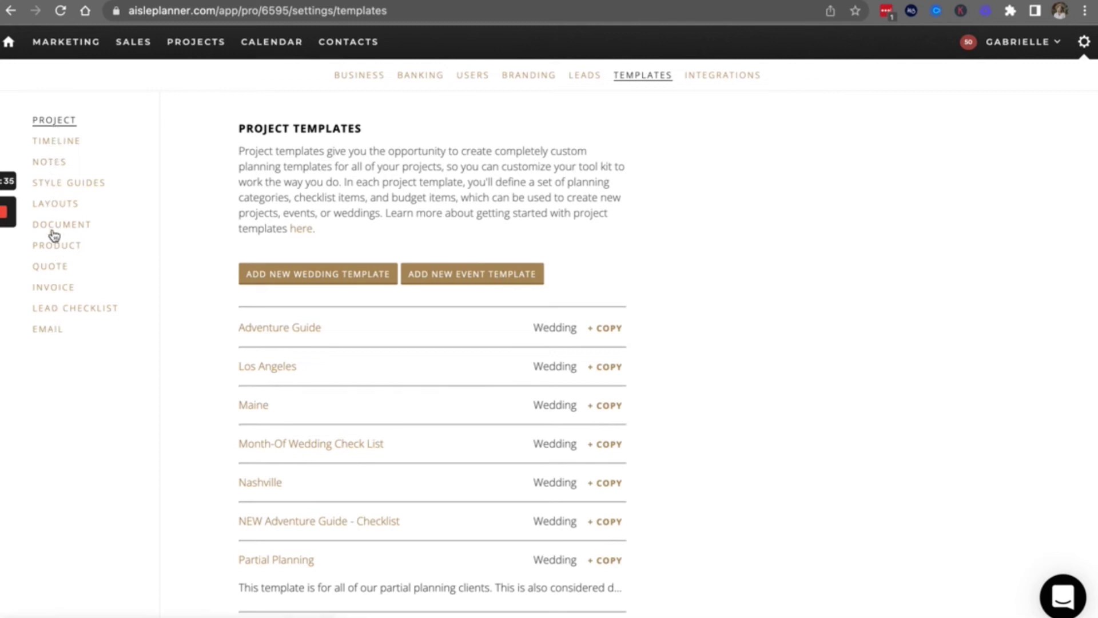
Step: View the timeline templates and the list of notes templates
{"action": "left_click", "coordinate": [55, 142]}
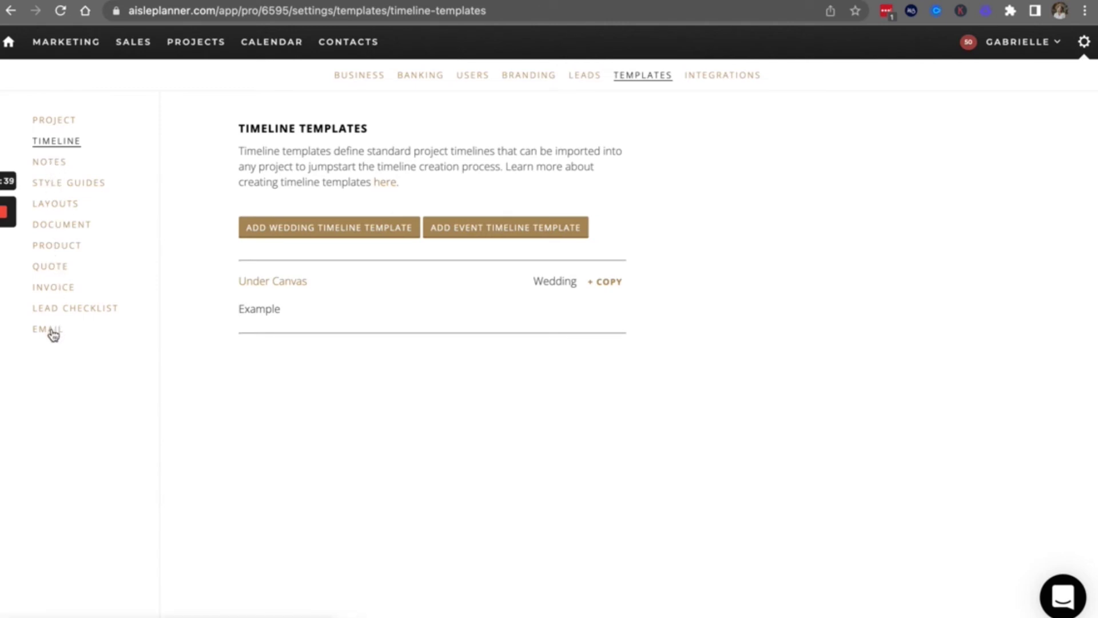
{"action": "left_click", "coordinate": [57, 168]}
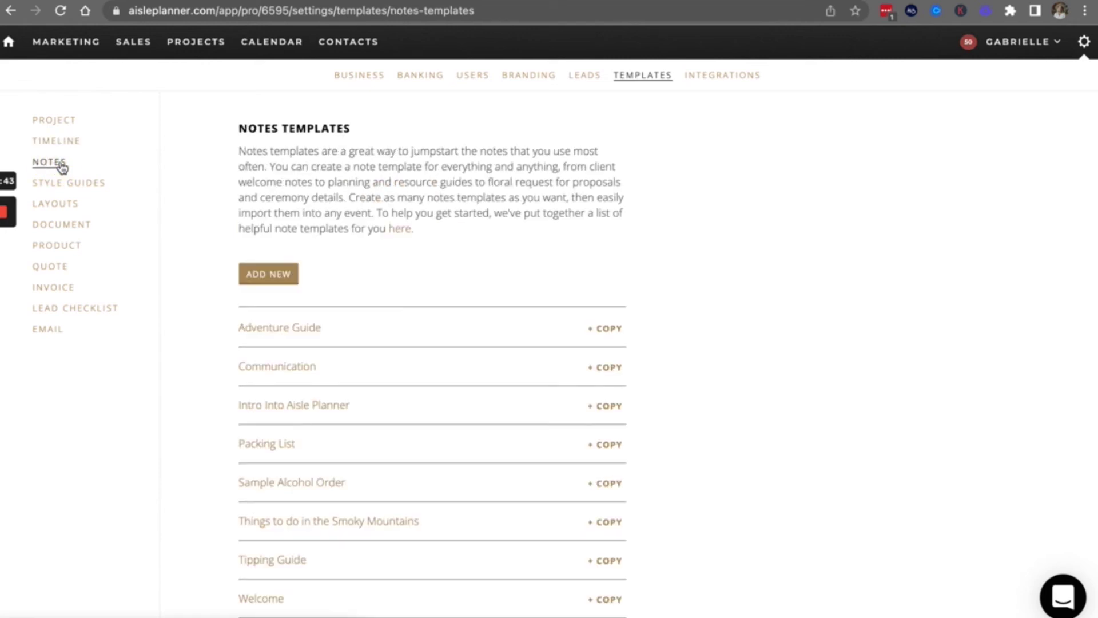
{"action": "scroll", "coordinate": [665, 237], "scroll_direction": "down", "scroll_amount": 1}
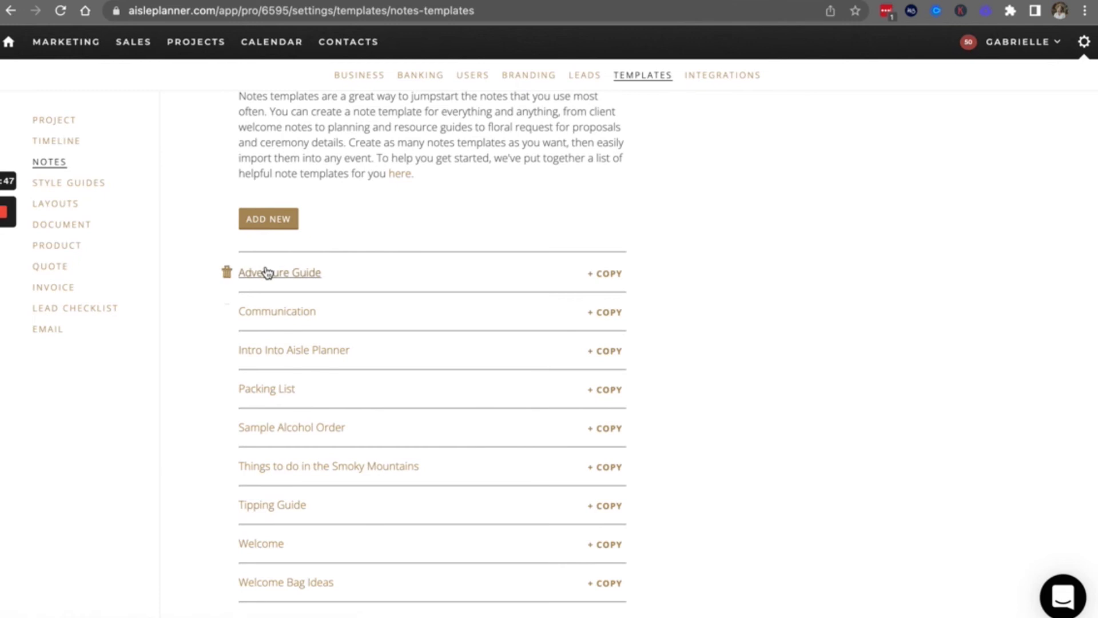
Step: Create a new notes template and title it "Registry"
{"action": "left_click", "coordinate": [272, 221]}
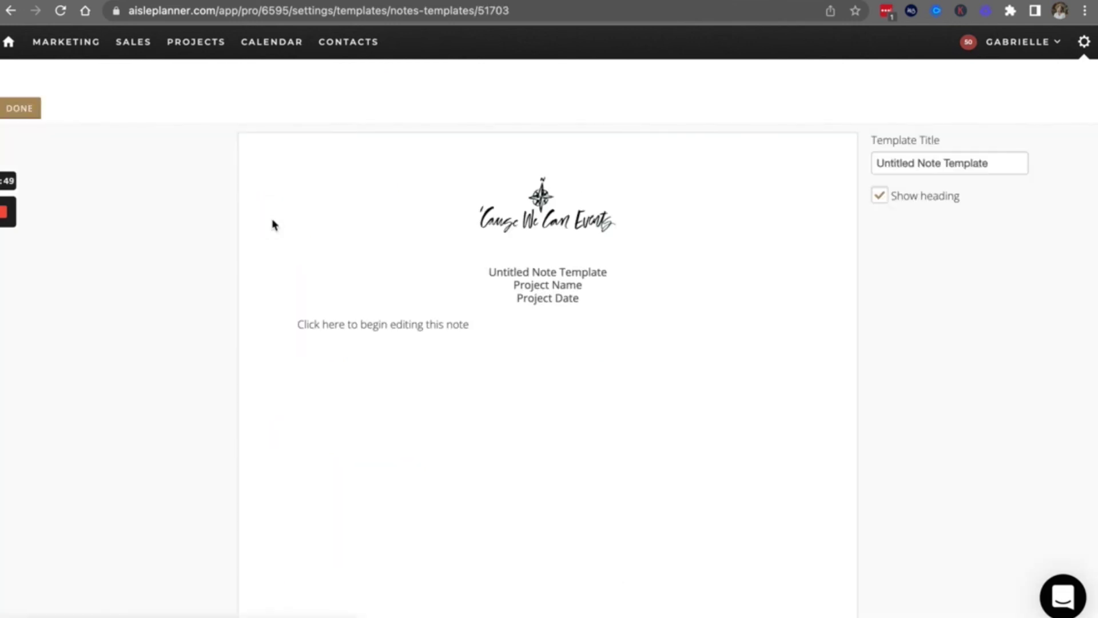
{"action": "triple_click", "coordinate": [921, 163]}
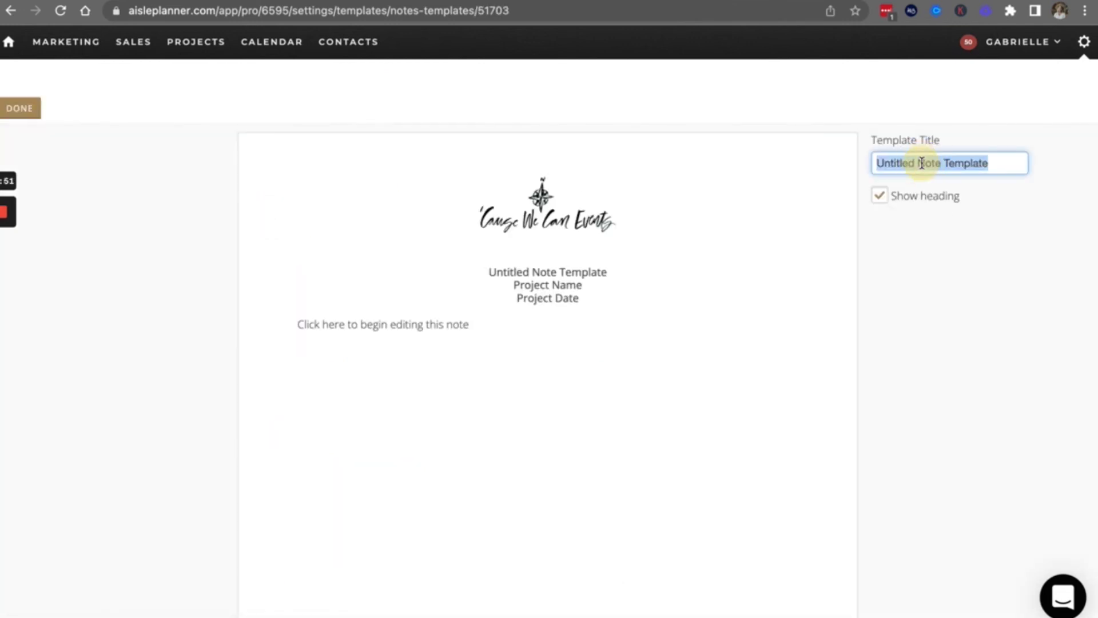
{"action": "type", "text": "Registry"}
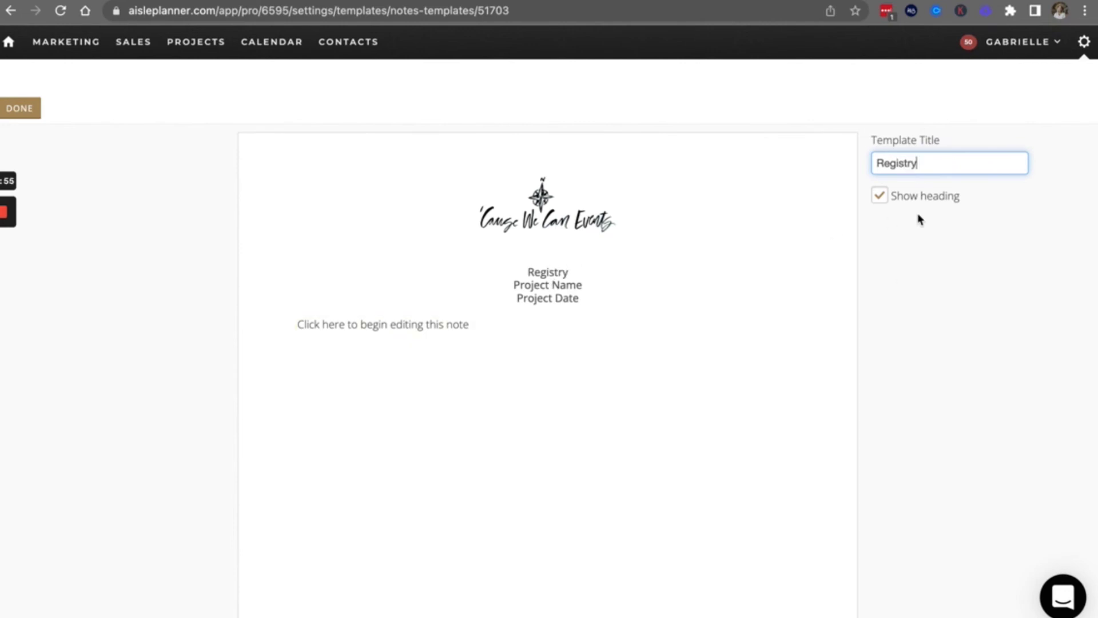
Step: Start the note's content with the line "Best practices for wedding registries:" and placeholder bullets "ashdjka" and "afjhka" below it
{"action": "left_click", "coordinate": [478, 336]}
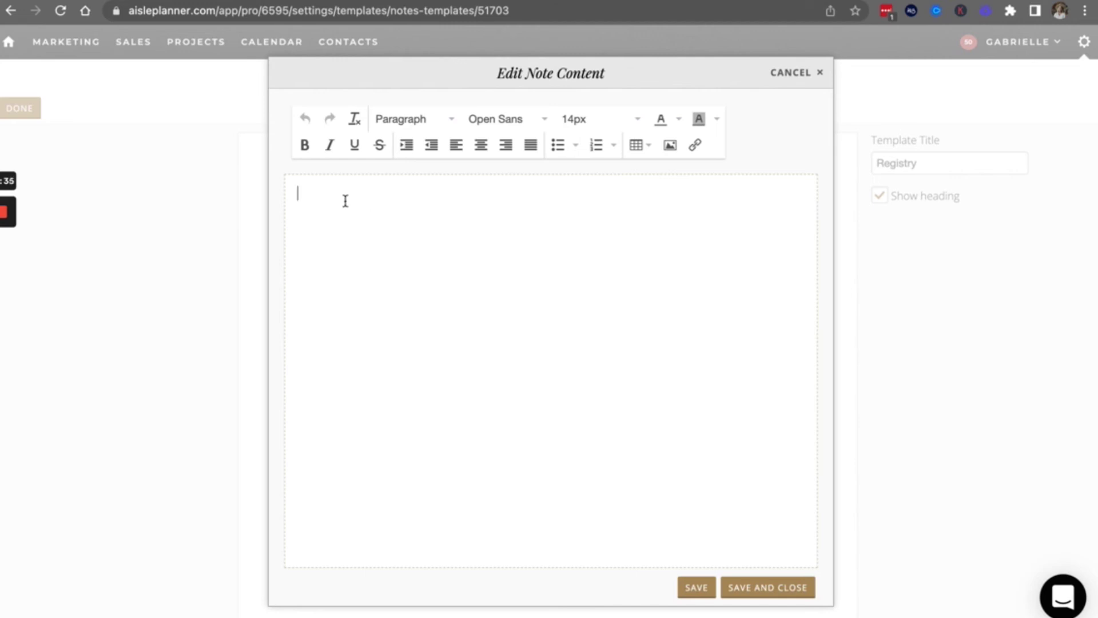
{"action": "type", "text": "Best practices for wedding registries:"}
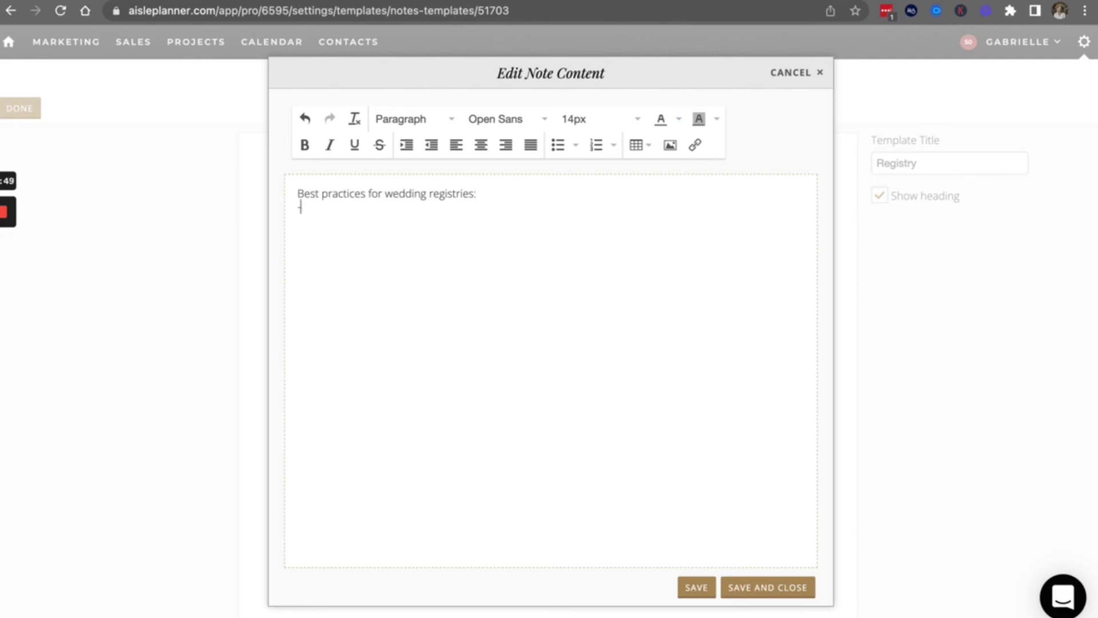
{"action": "left_click", "coordinate": [560, 147]}
{"action": "key", "text": "BackSpace"}
{"action": "left_click", "coordinate": [558, 145]}
{"action": "type", "text": "ashdjka"}
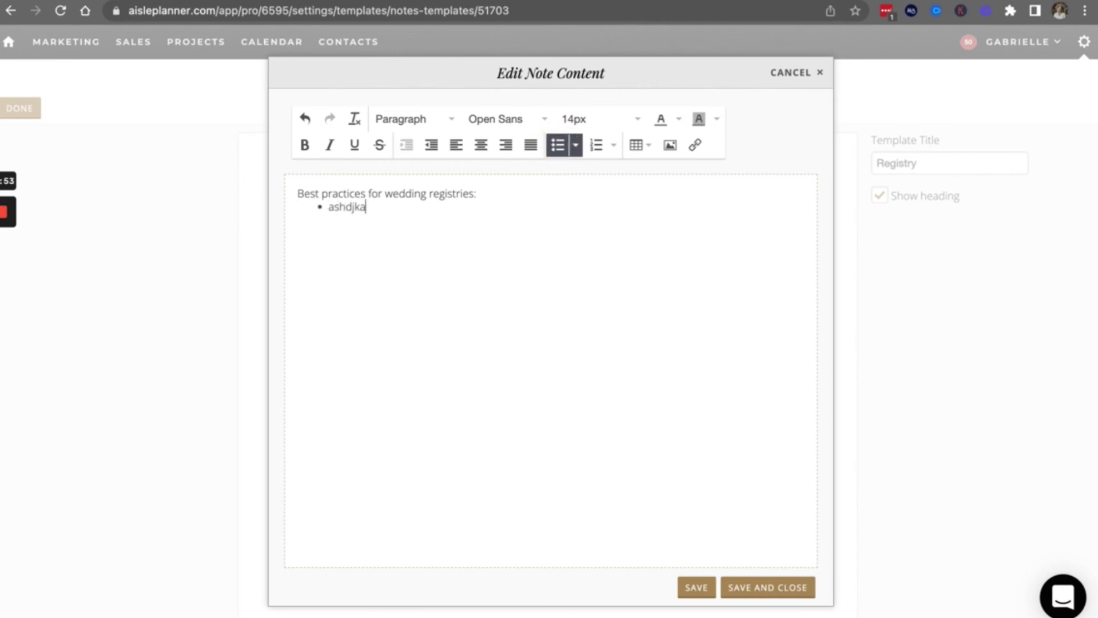
{"action": "key", "text": "Return"}
{"action": "type", "text": "afjhka"}
{"action": "key", "text": "Return"}
{"action": "key", "text": "Return"}
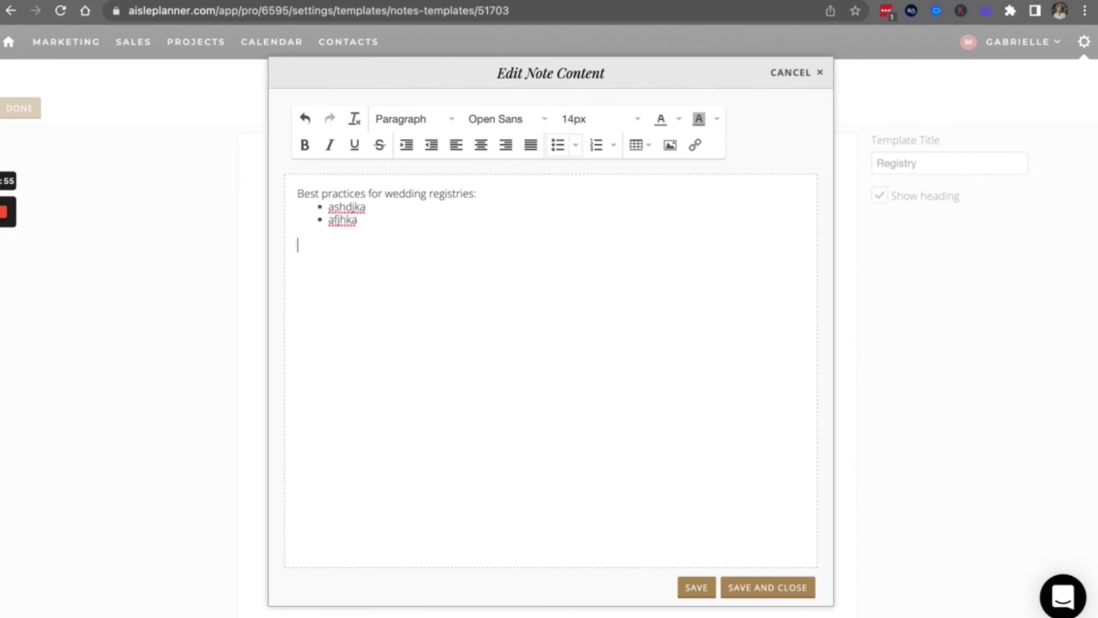
Step: Add a "Recommended registries:" line to the note with the bullets Target, Crate and Barrel, and Money Registry
{"action": "type", "text": "Recommended registryies:"}
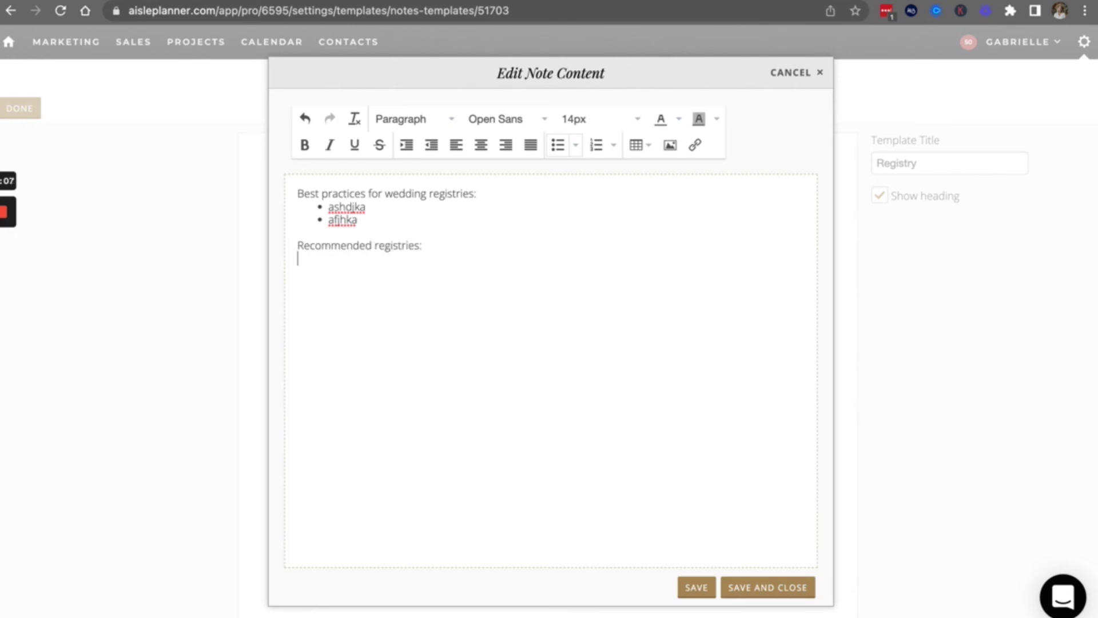
{"action": "key", "text": "Return"}
{"action": "left_click", "coordinate": [557, 145]}
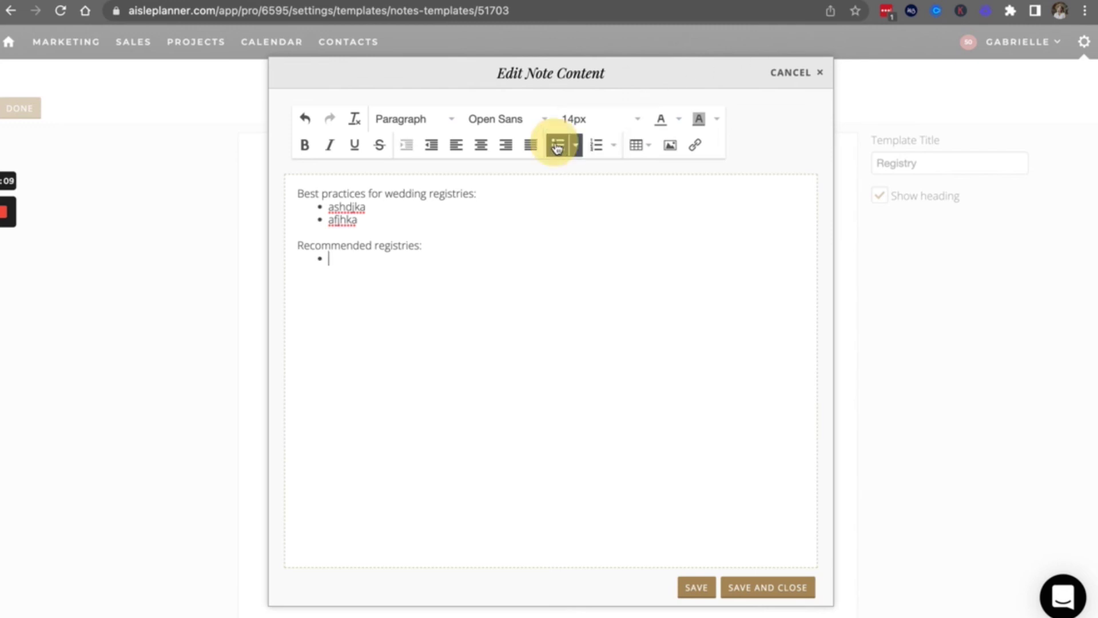
{"action": "type", "text": "Target"}
{"action": "key", "text": "Return"}
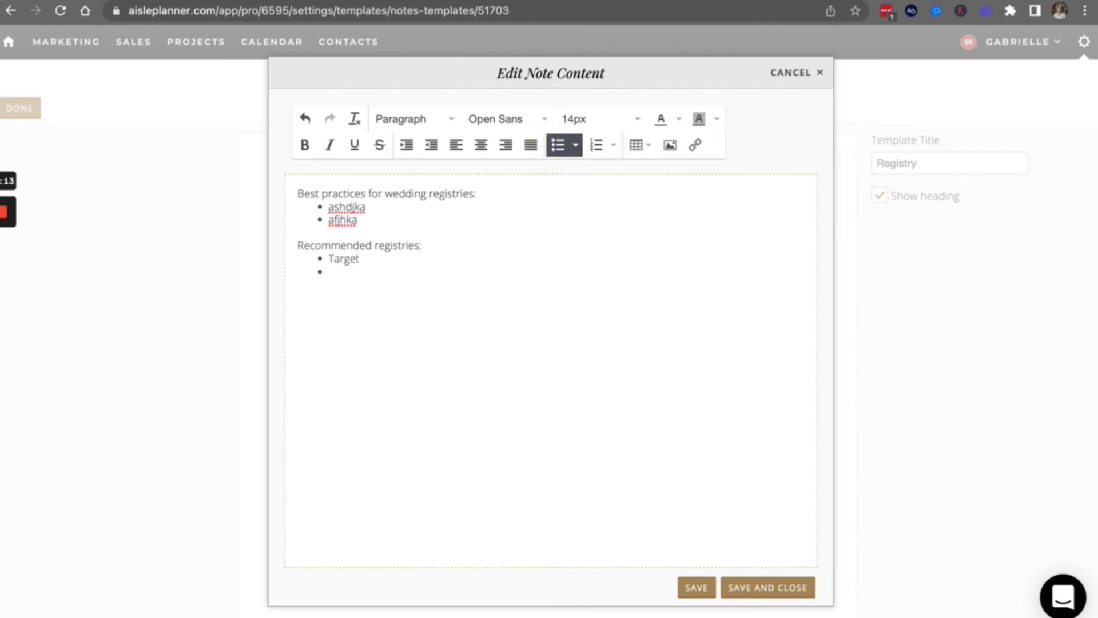
{"action": "type", "text": "Crate and Barrel"}
{"action": "key", "text": "Return"}
{"action": "type", "text": "Money Registry"}
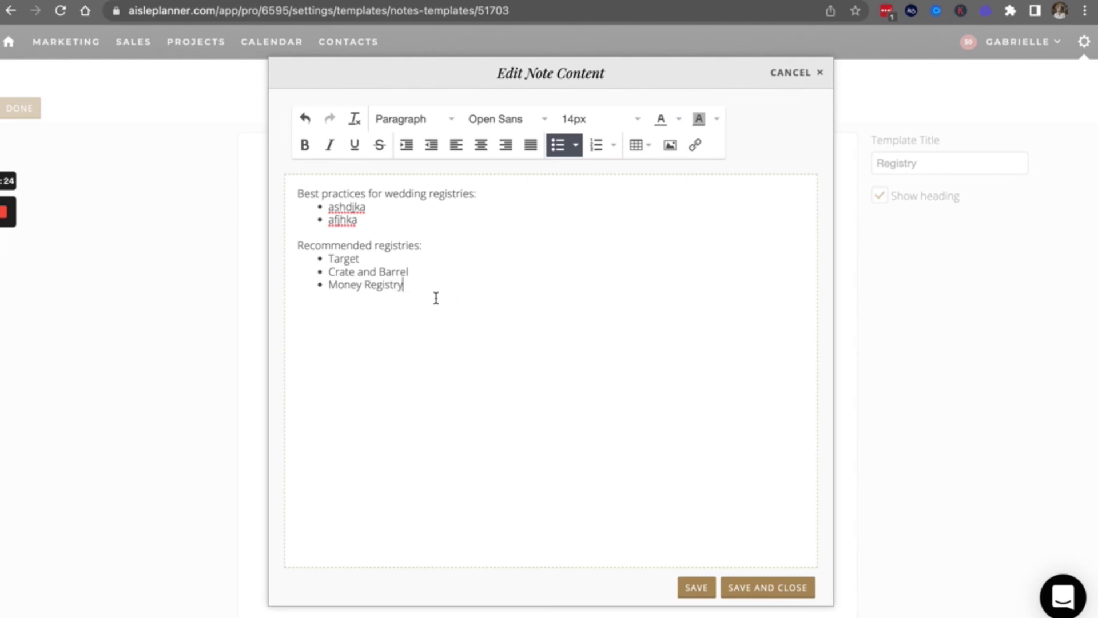
{"action": "left_click_drag", "start_coordinate": [406, 285], "coordinate": [326, 289]}
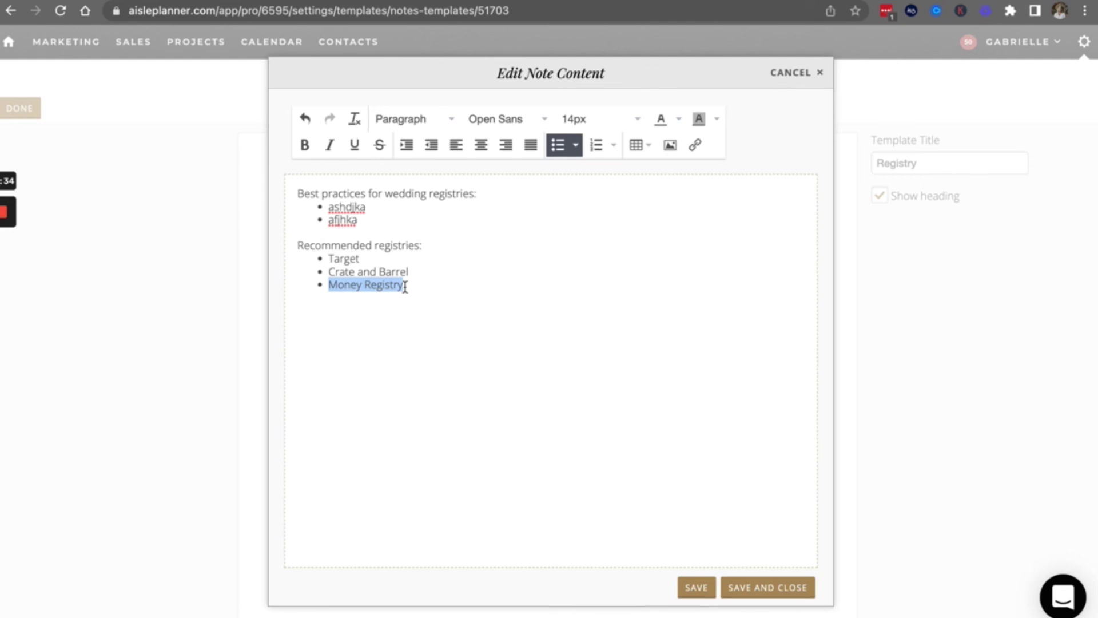
{"action": "left_click_drag", "start_coordinate": [411, 286], "coordinate": [329, 285]}
{"action": "left_click", "coordinate": [694, 145]}
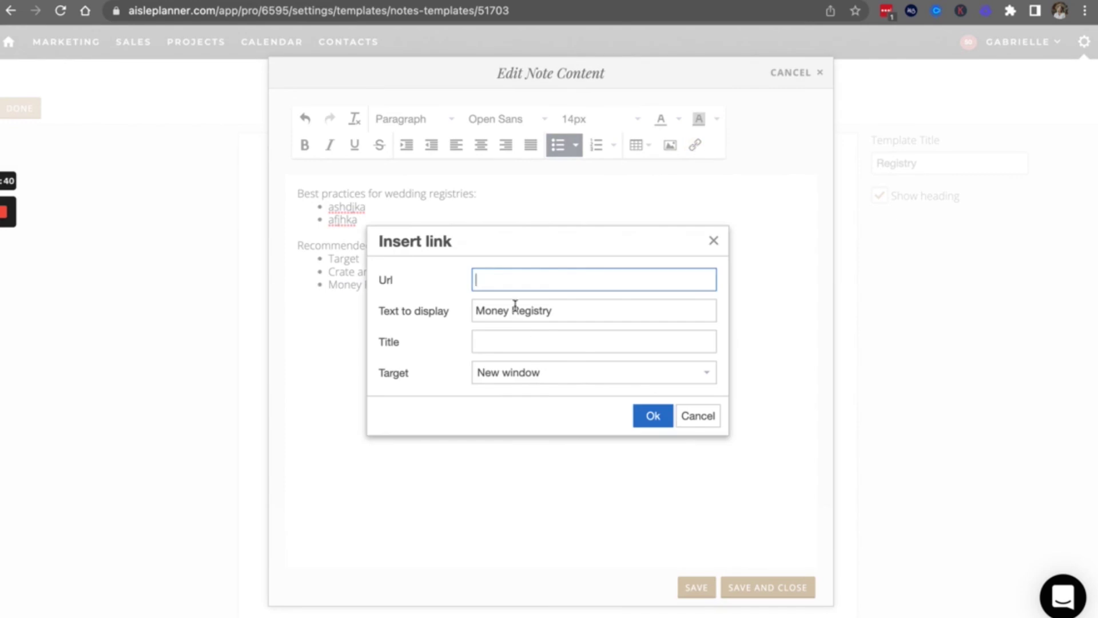
{"action": "left_click", "coordinate": [496, 279]}
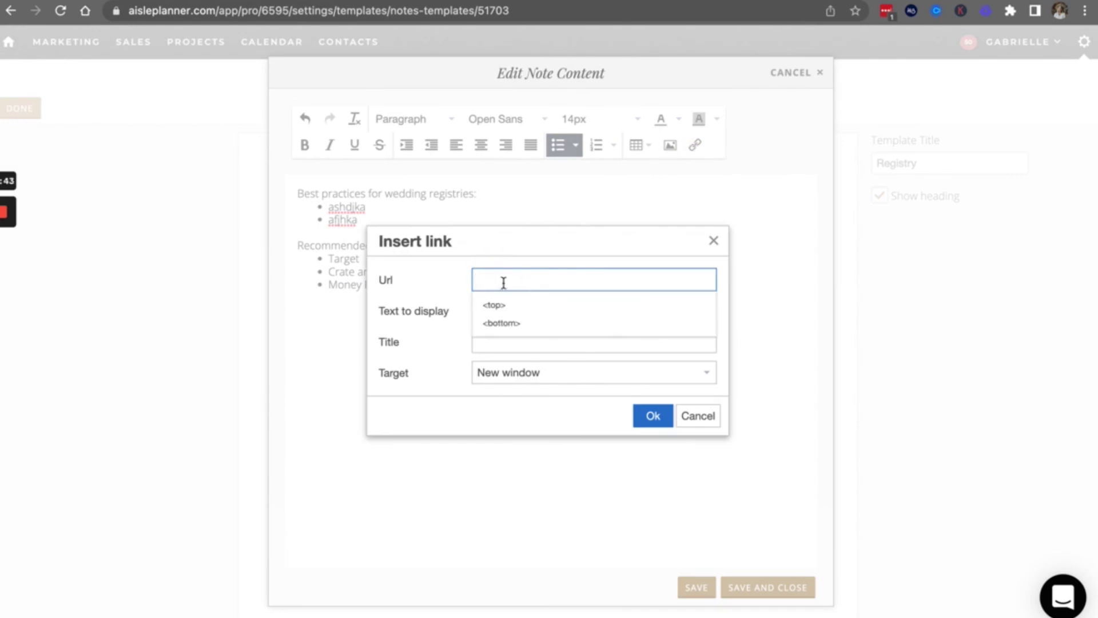
{"action": "left_click", "coordinate": [698, 416]}
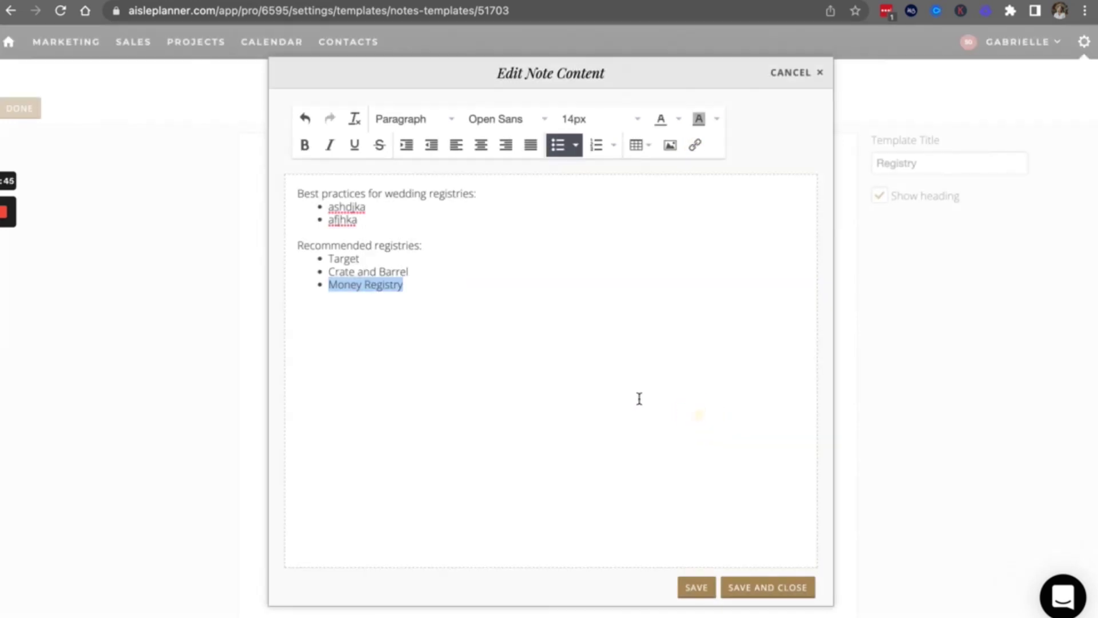
Step: Save and close the note content, finish editing the Registry template and look over the notes templates list
{"action": "left_click", "coordinate": [744, 587]}
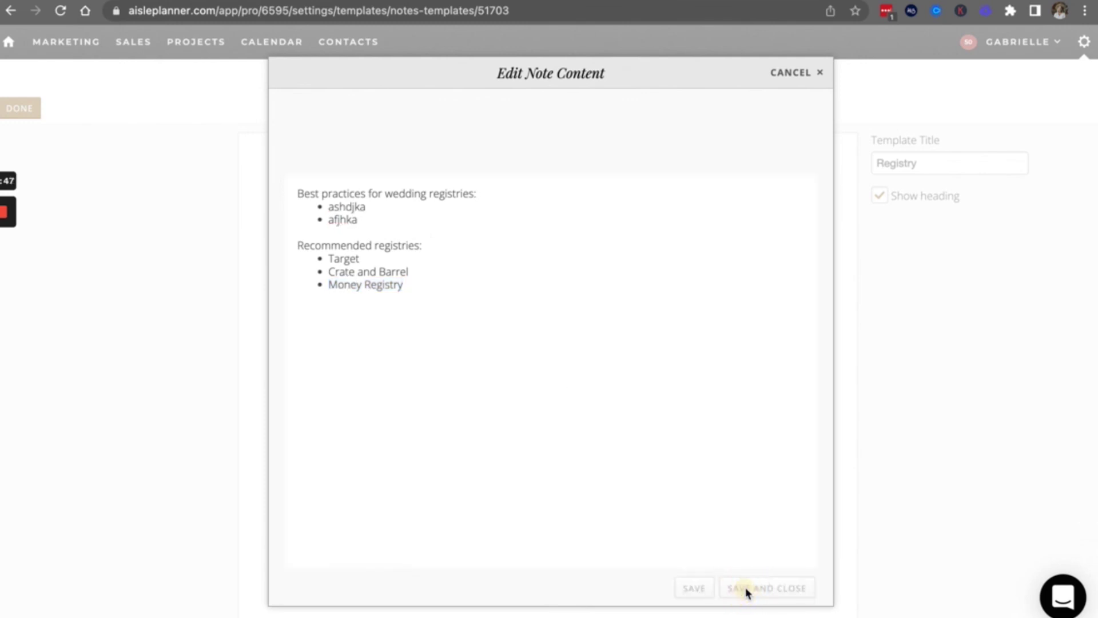
{"action": "left_click", "coordinate": [29, 110]}
{"action": "scroll", "coordinate": [311, 343], "scroll_direction": "down", "scroll_amount": 2}
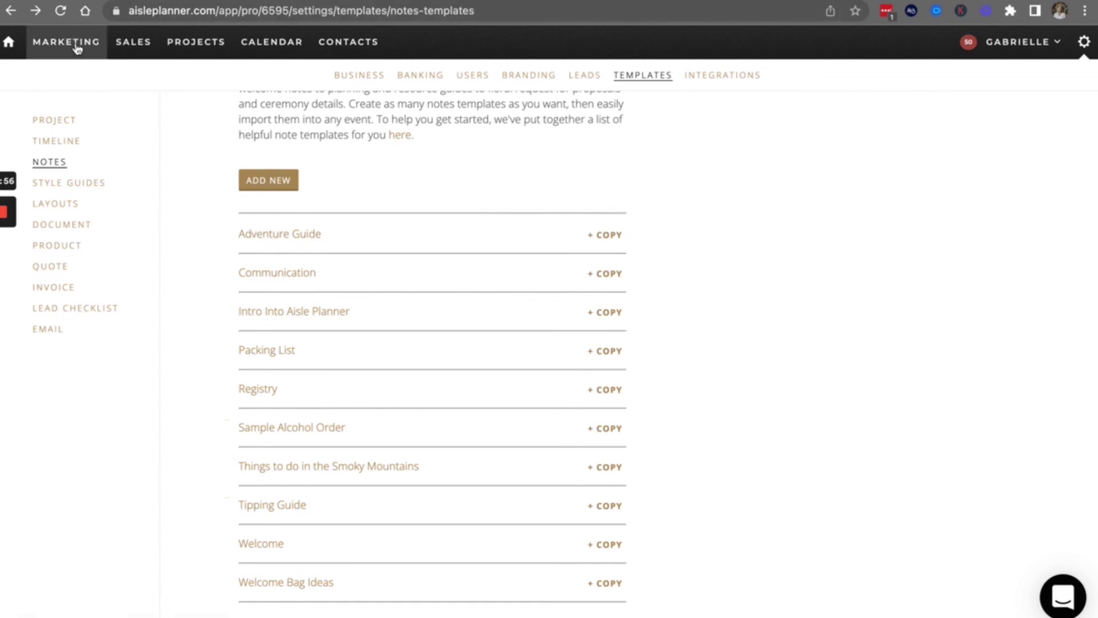
{"action": "scroll", "coordinate": [173, 193], "scroll_direction": "up", "scroll_amount": 2}
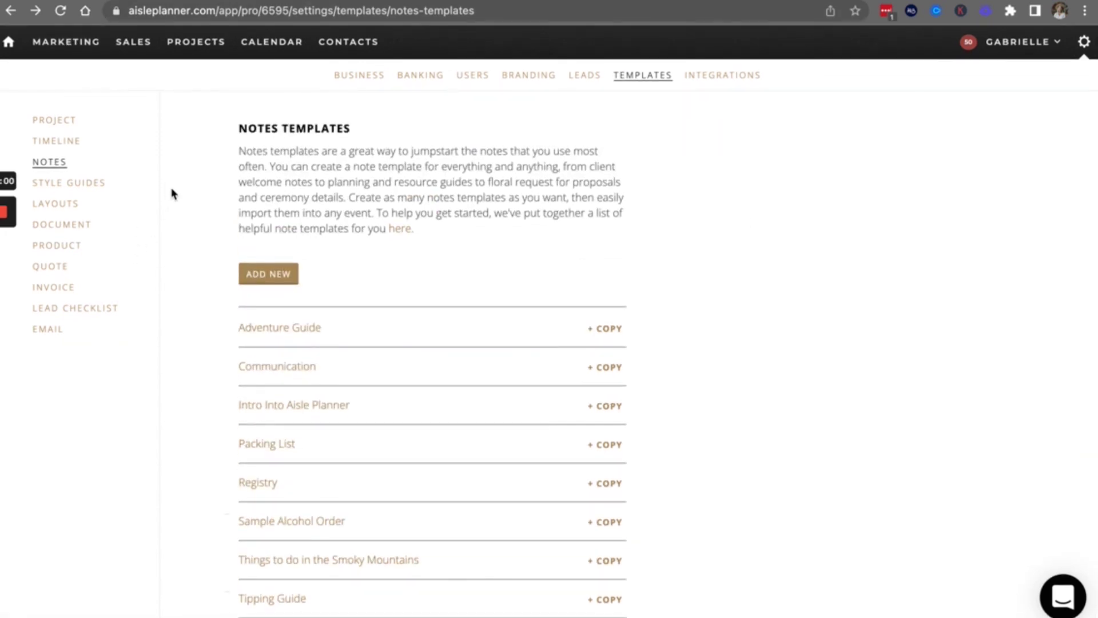
Step: Open the wedding project dated September 14th, 2022 and add a note to it from the Registry template
{"action": "left_click", "coordinate": [9, 45]}
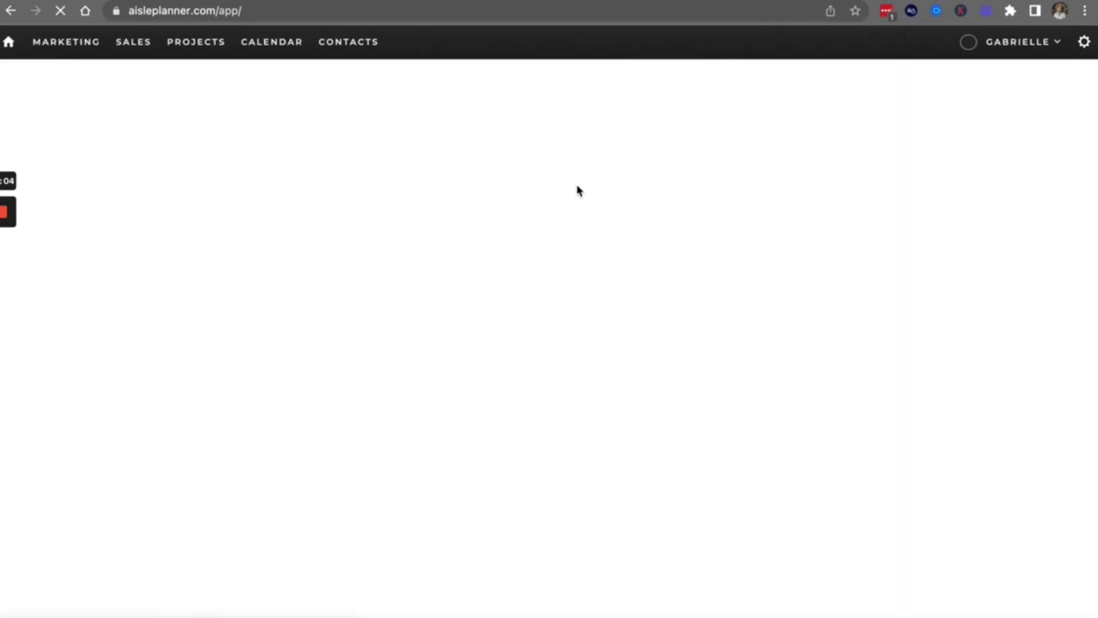
{"action": "scroll", "coordinate": [576, 191], "scroll_direction": "down", "scroll_amount": 5}
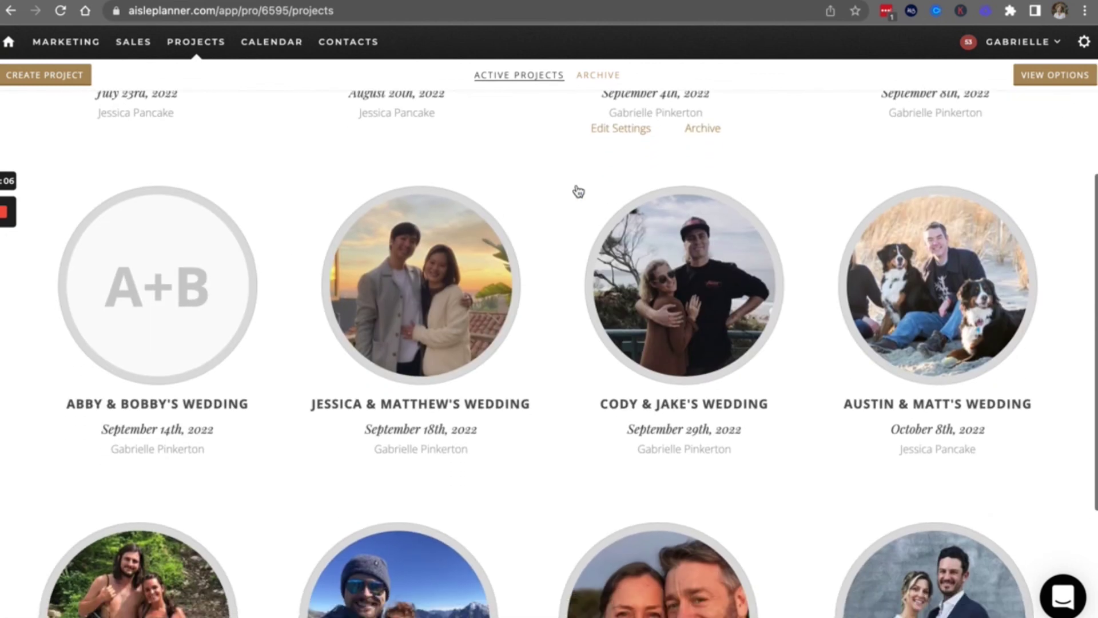
{"action": "left_click", "coordinate": [164, 296]}
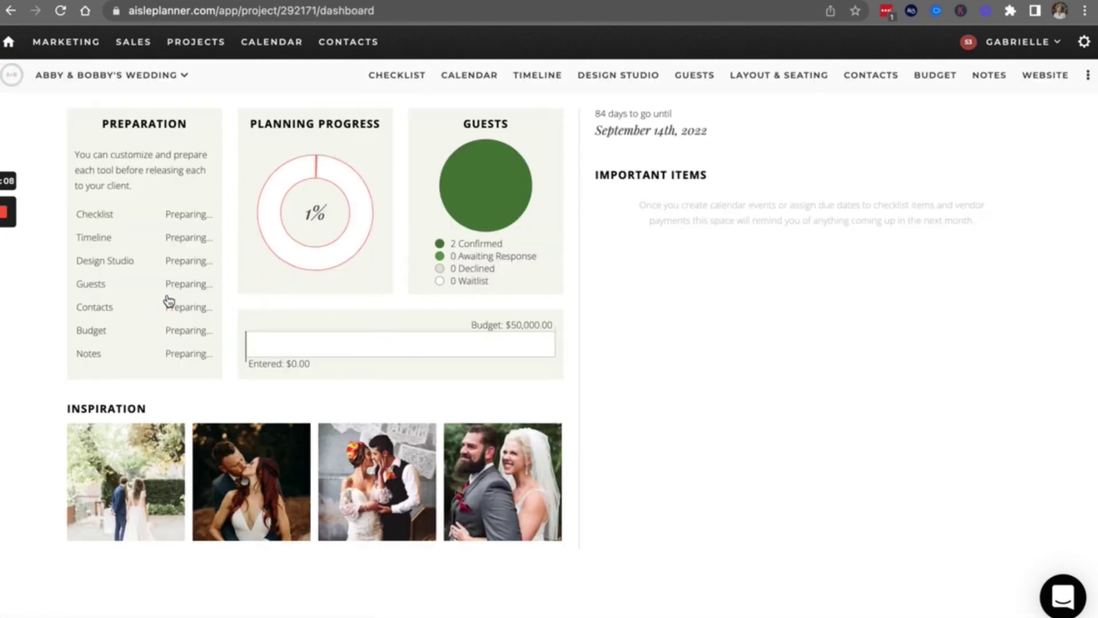
{"action": "left_click", "coordinate": [992, 80]}
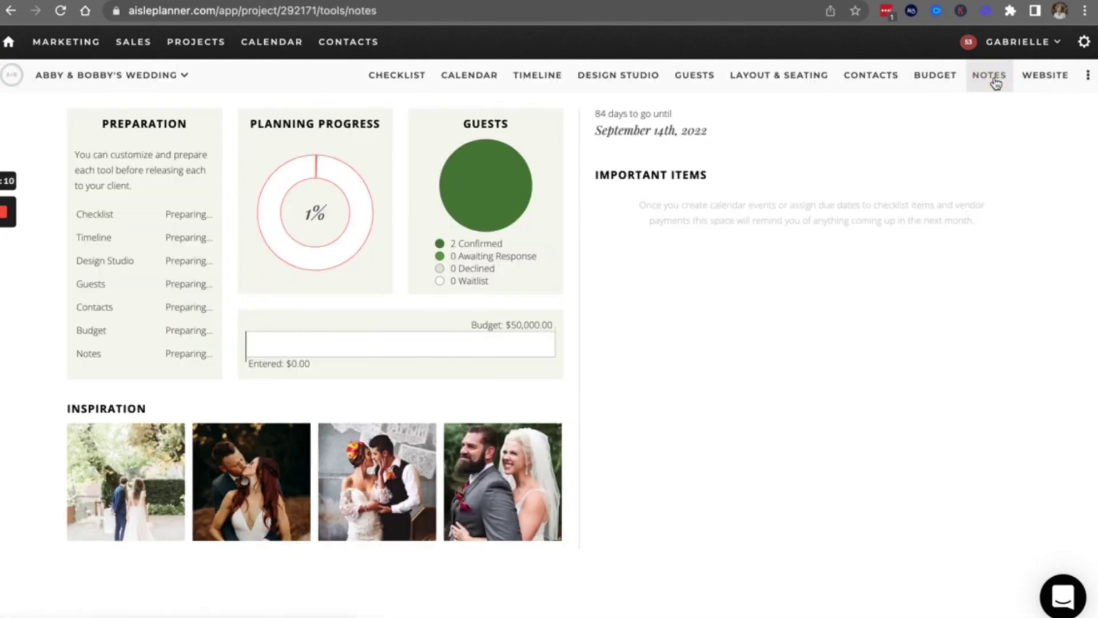
{"action": "left_click", "coordinate": [159, 141]}
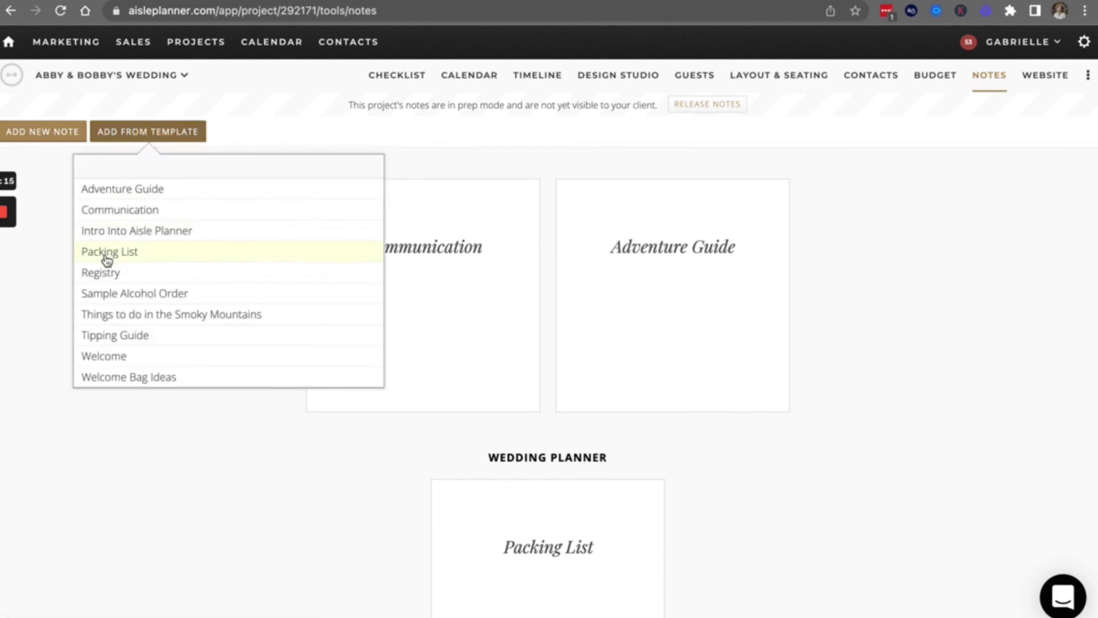
{"action": "left_click", "coordinate": [104, 273]}
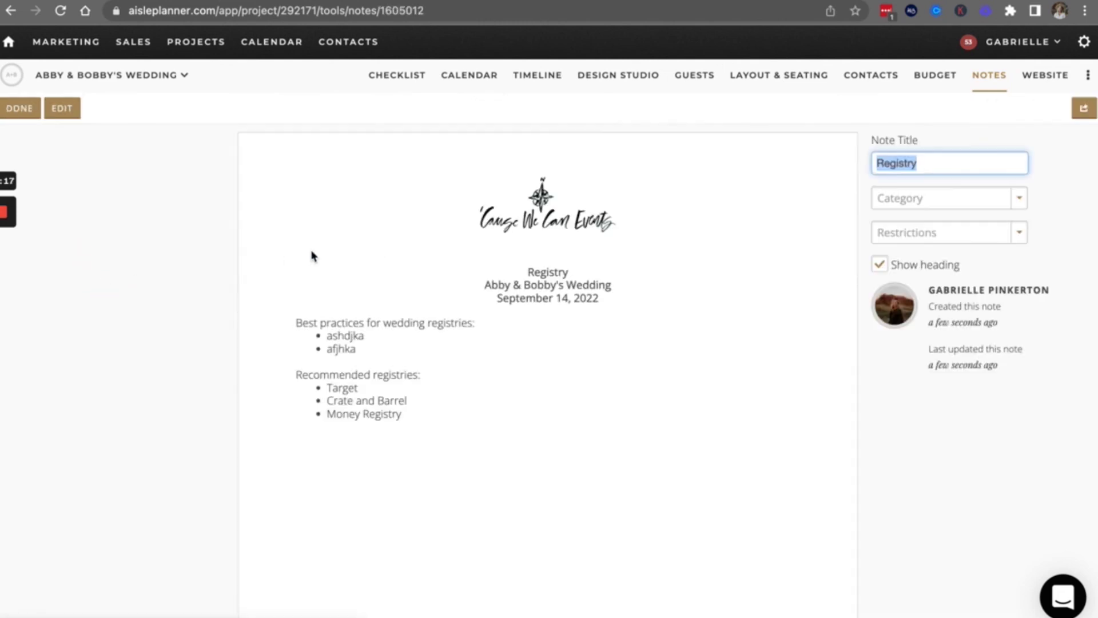
Step: Show the available categories for the project's Registry note without assigning one
{"action": "left_click", "coordinate": [911, 201]}
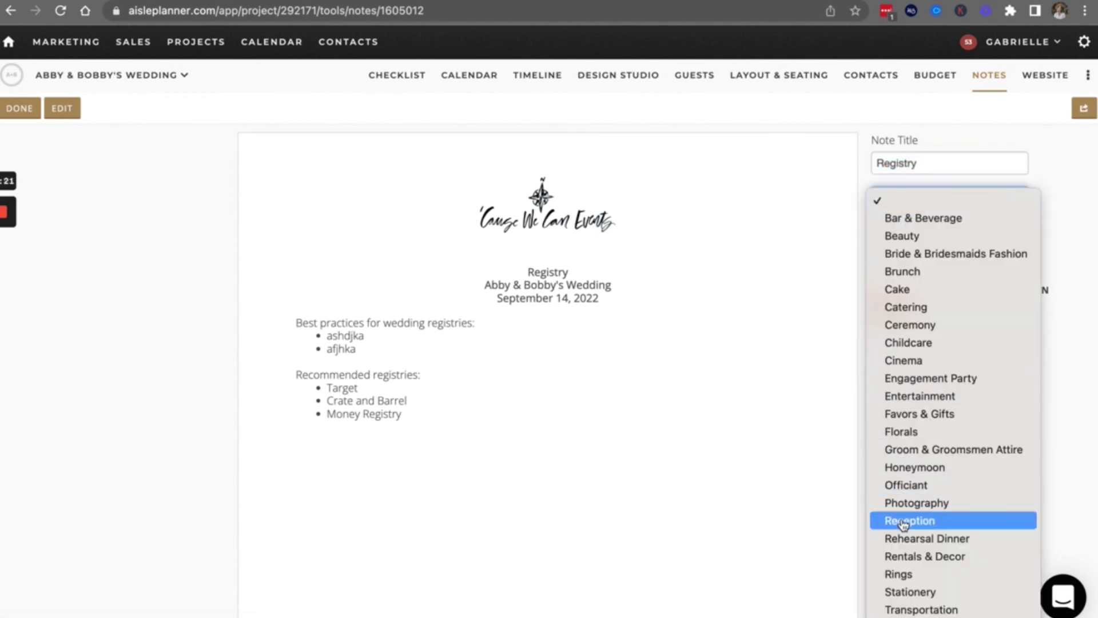
{"action": "scroll", "coordinate": [910, 566], "scroll_direction": "down", "scroll_amount": 2}
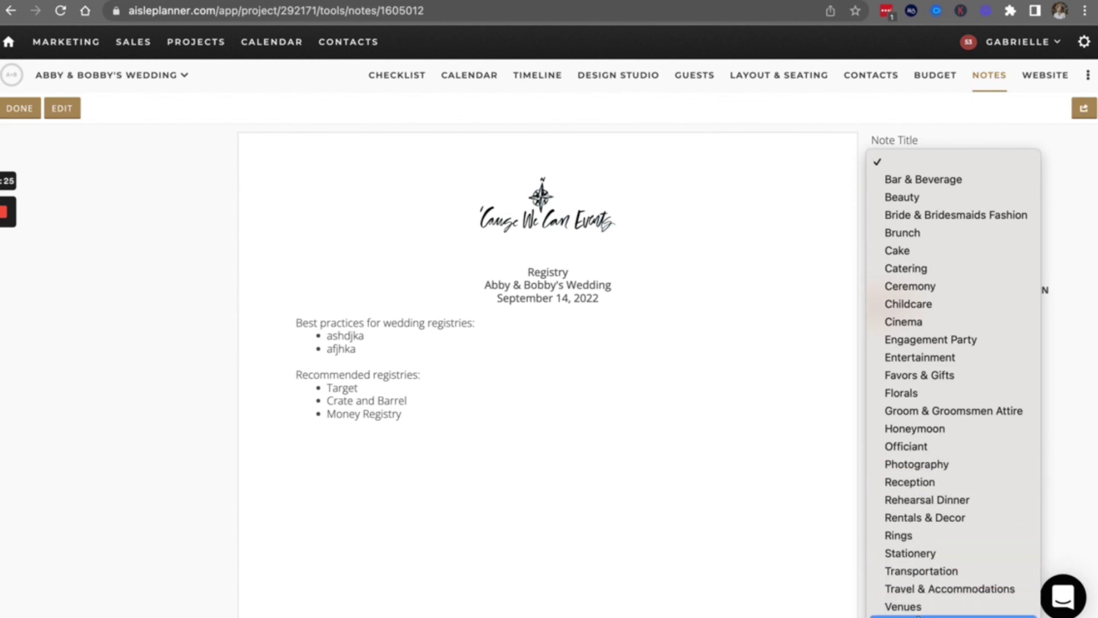
{"action": "left_click", "coordinate": [819, 205]}
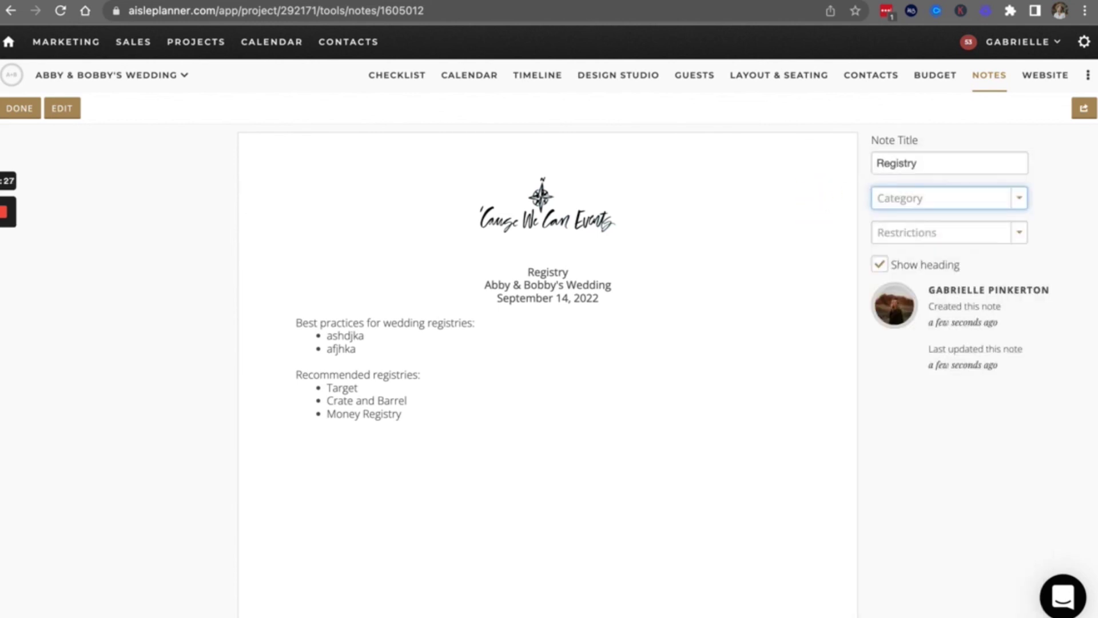
Step: Finish the Registry note and look over all of the project's notes
{"action": "left_click", "coordinate": [10, 109]}
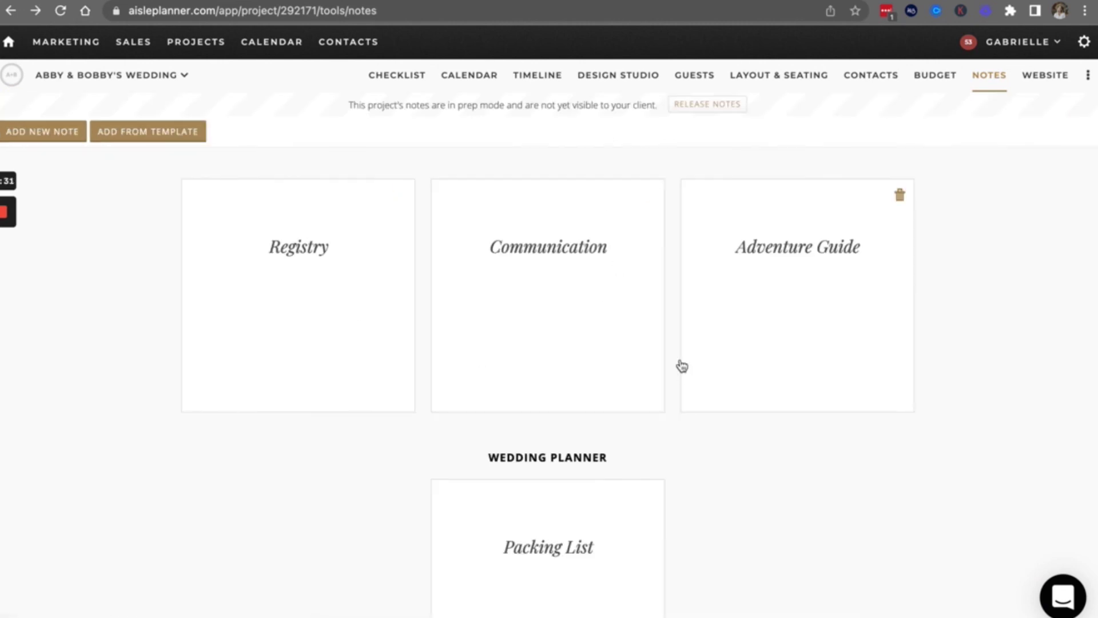
{"action": "scroll", "coordinate": [682, 366], "scroll_direction": "down", "scroll_amount": 3}
{"action": "scroll", "coordinate": [682, 366], "scroll_direction": "up", "scroll_amount": 3}
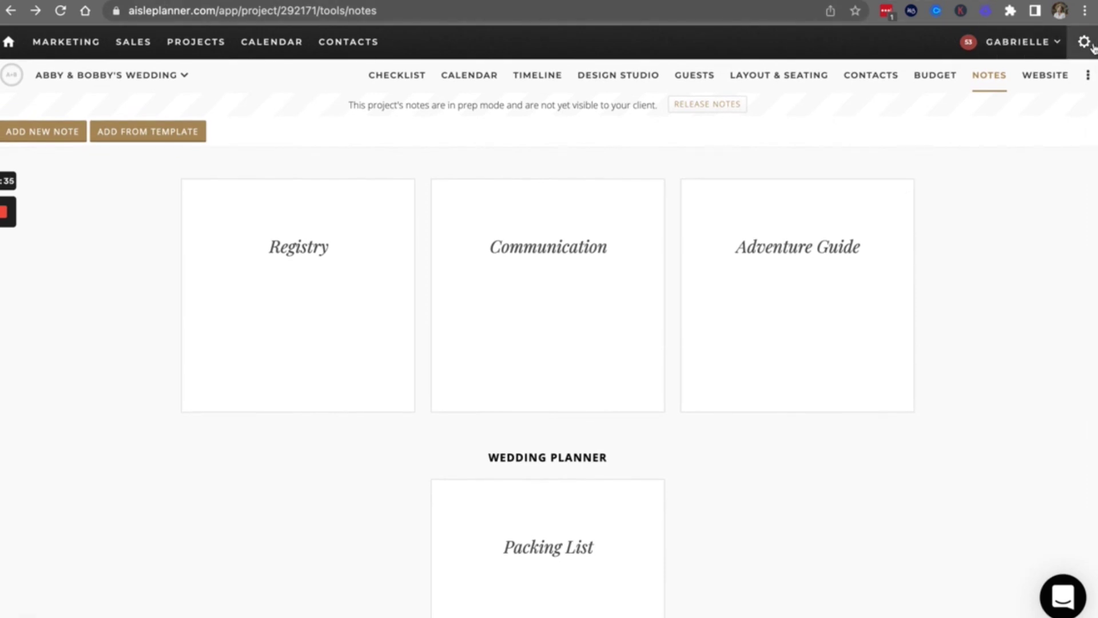
Step: Review the notes templates in the account's template settings and go back to the project templates list
{"action": "left_click", "coordinate": [1089, 76]}
{"action": "left_click", "coordinate": [1089, 76]}
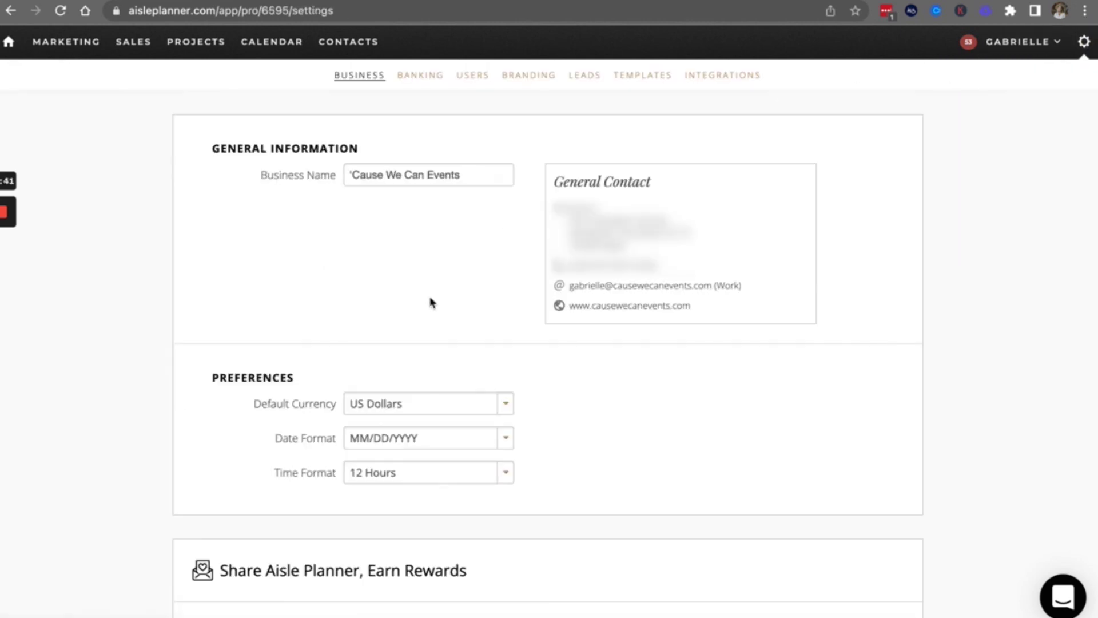
{"action": "left_click", "coordinate": [640, 84]}
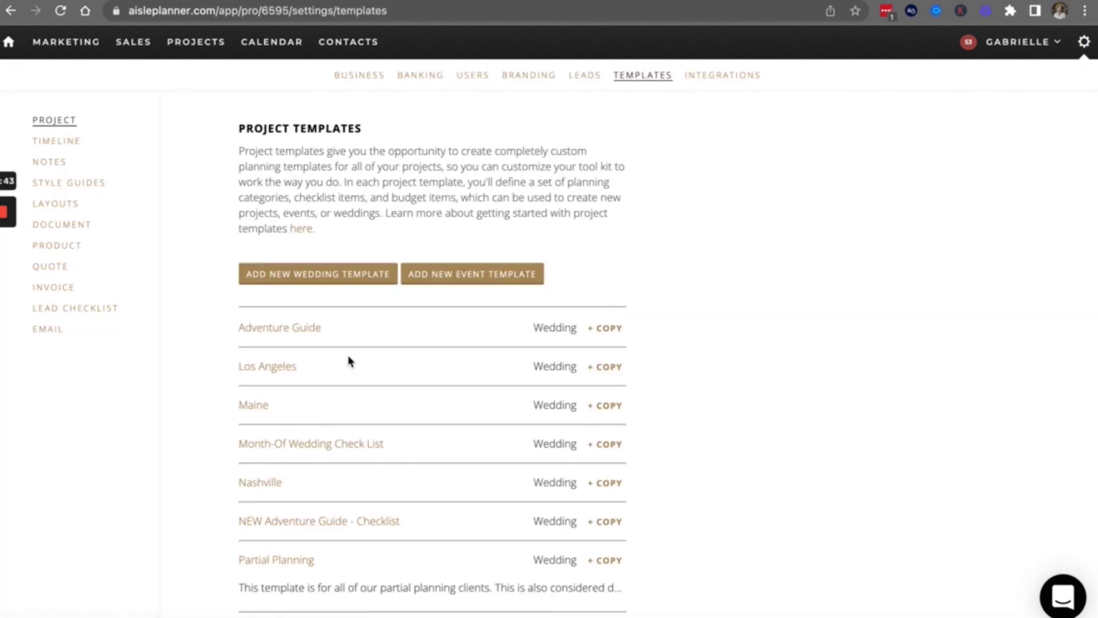
{"action": "left_click", "coordinate": [56, 163]}
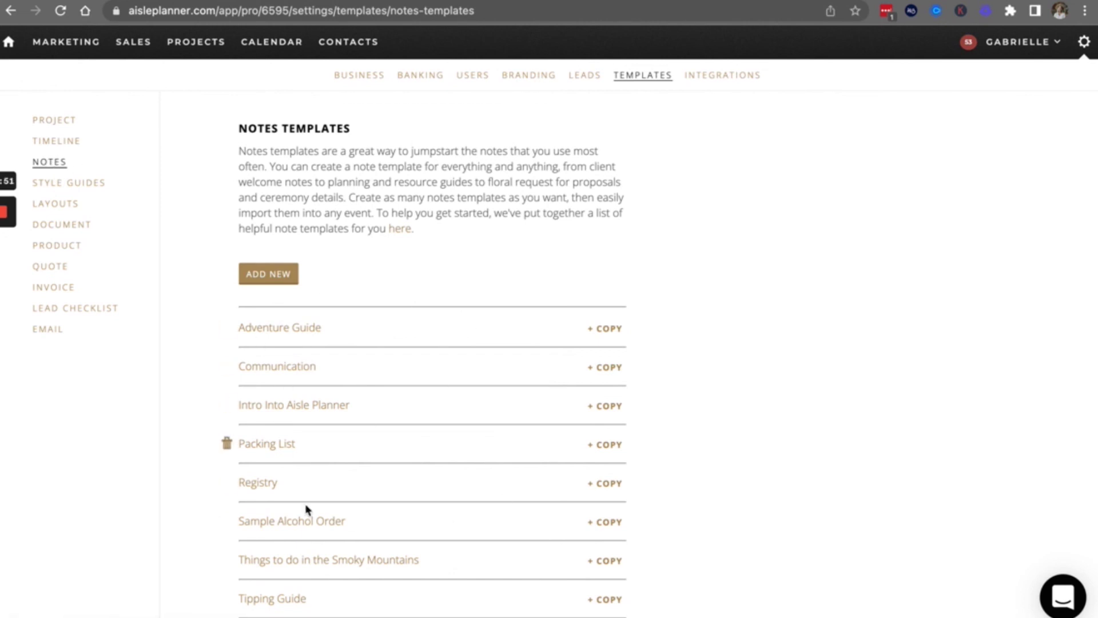
{"action": "scroll", "coordinate": [407, 312], "scroll_direction": "down", "scroll_amount": 1}
{"action": "scroll", "coordinate": [407, 311], "scroll_direction": "down", "scroll_amount": 3}
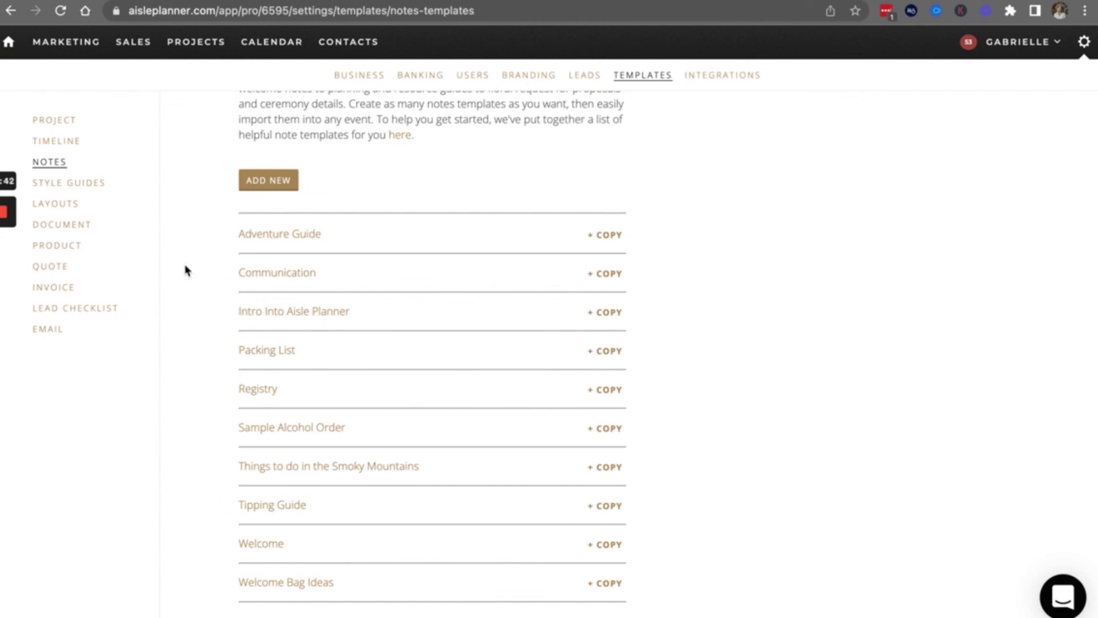
{"action": "scroll", "coordinate": [736, 163], "scroll_direction": "up", "scroll_amount": 3}
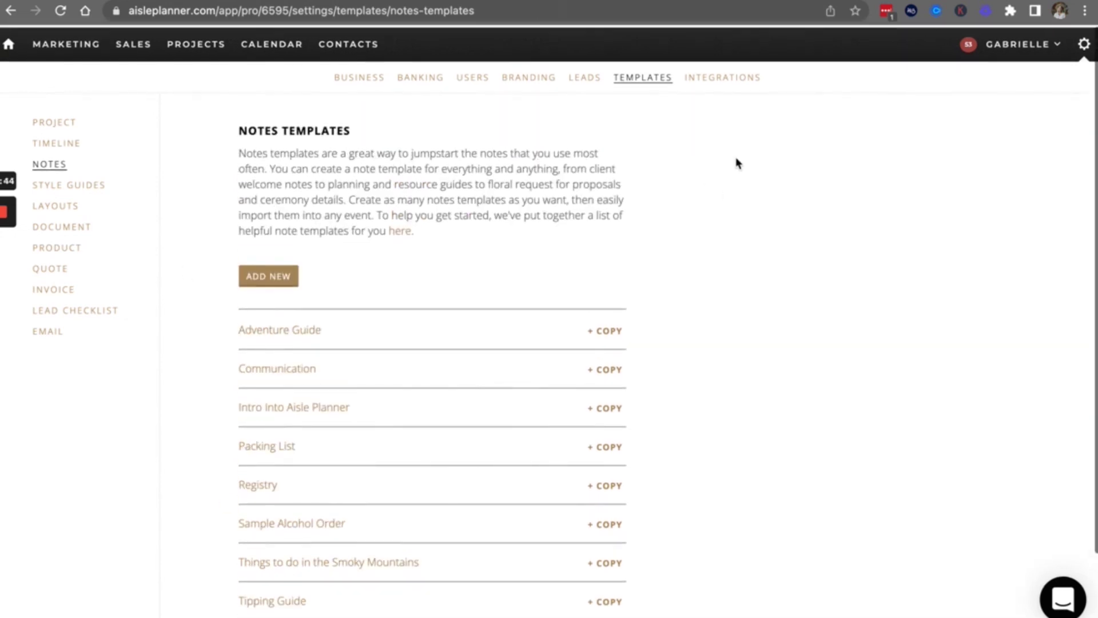
{"action": "left_click", "coordinate": [50, 121]}
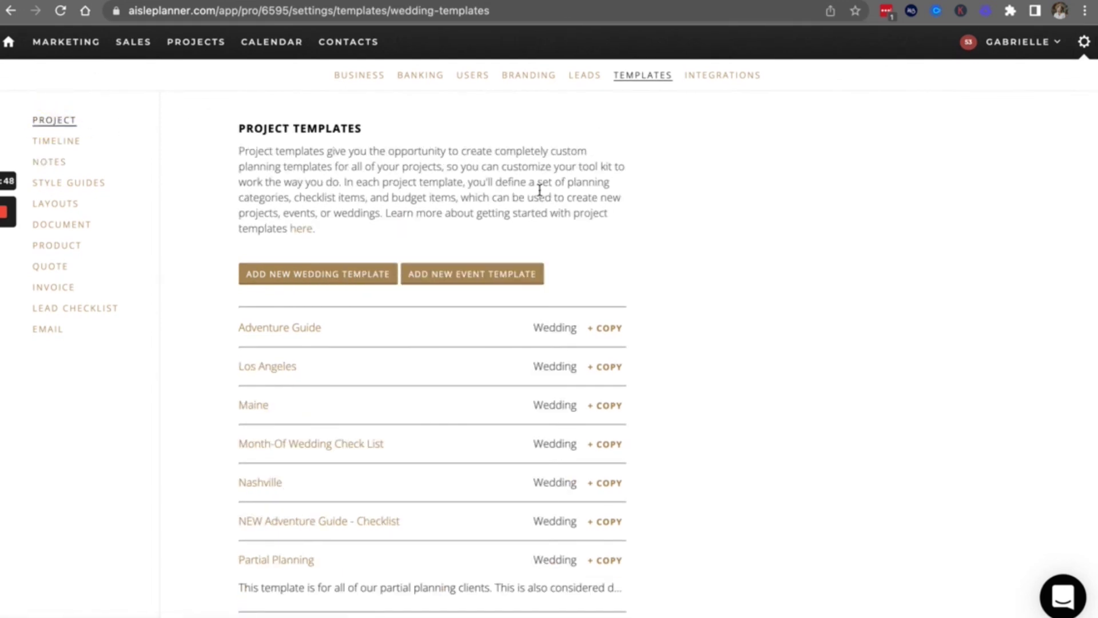
Step: Open the checklist of the Adventure Guide wedding template and look over its categories and items
{"action": "scroll", "coordinate": [540, 190], "scroll_direction": "down", "scroll_amount": 1}
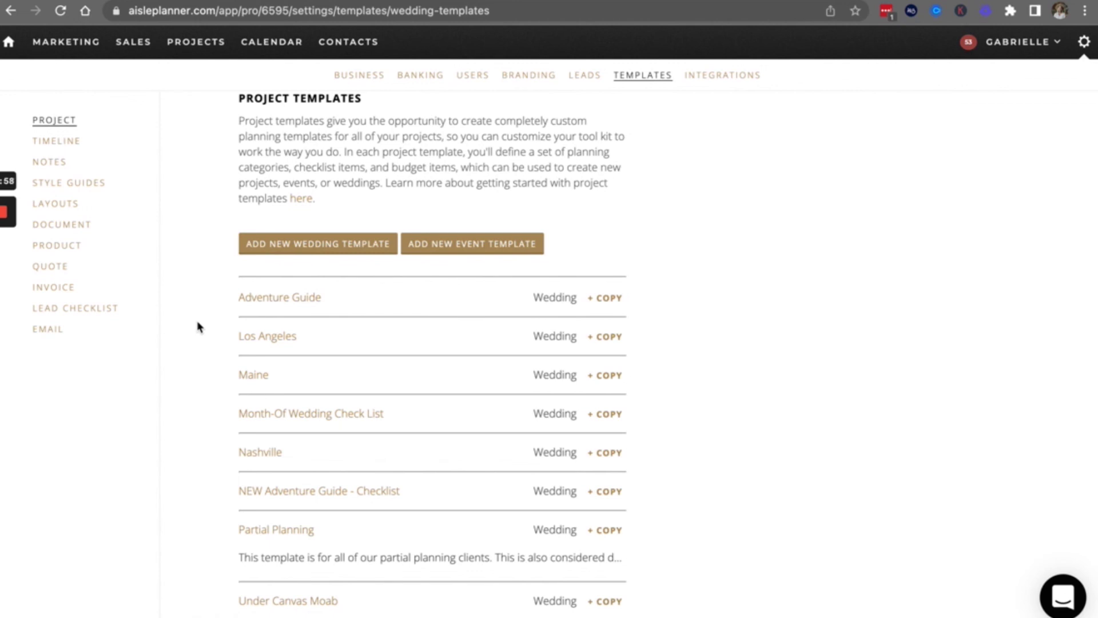
{"action": "scroll", "coordinate": [199, 327], "scroll_direction": "down", "scroll_amount": 2}
{"action": "scroll", "coordinate": [198, 327], "scroll_direction": "up", "scroll_amount": 3}
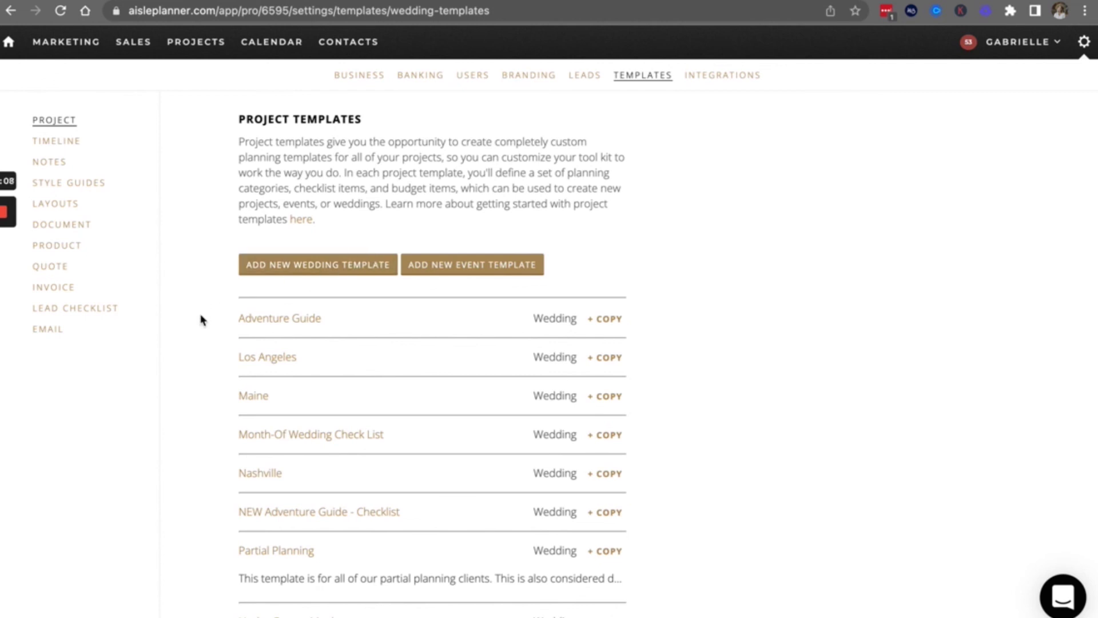
{"action": "left_click", "coordinate": [265, 319]}
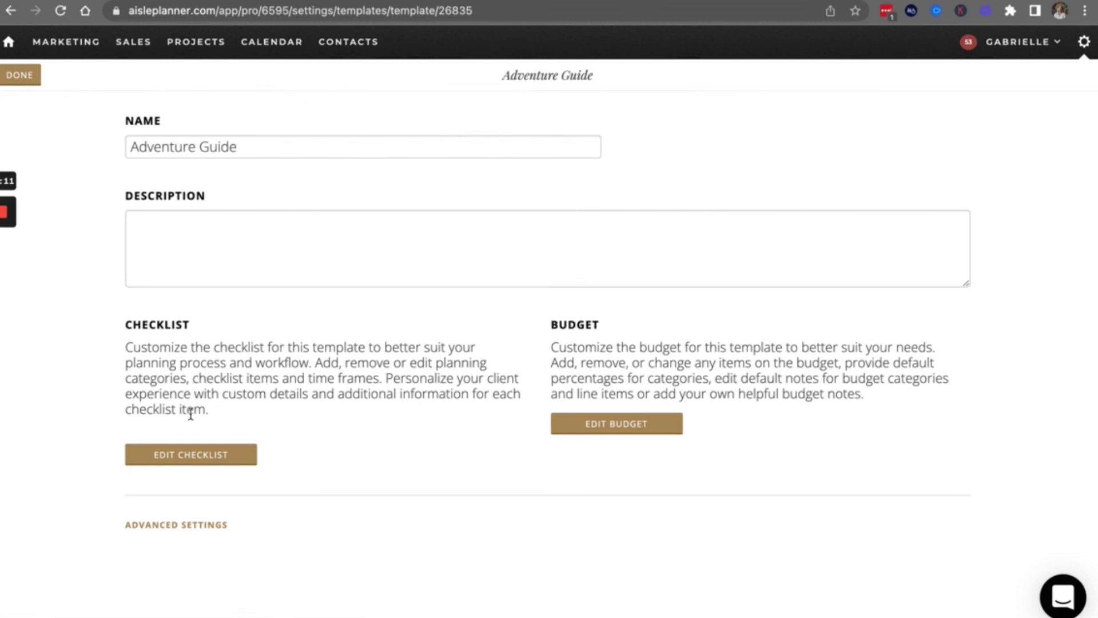
{"action": "left_click", "coordinate": [189, 455]}
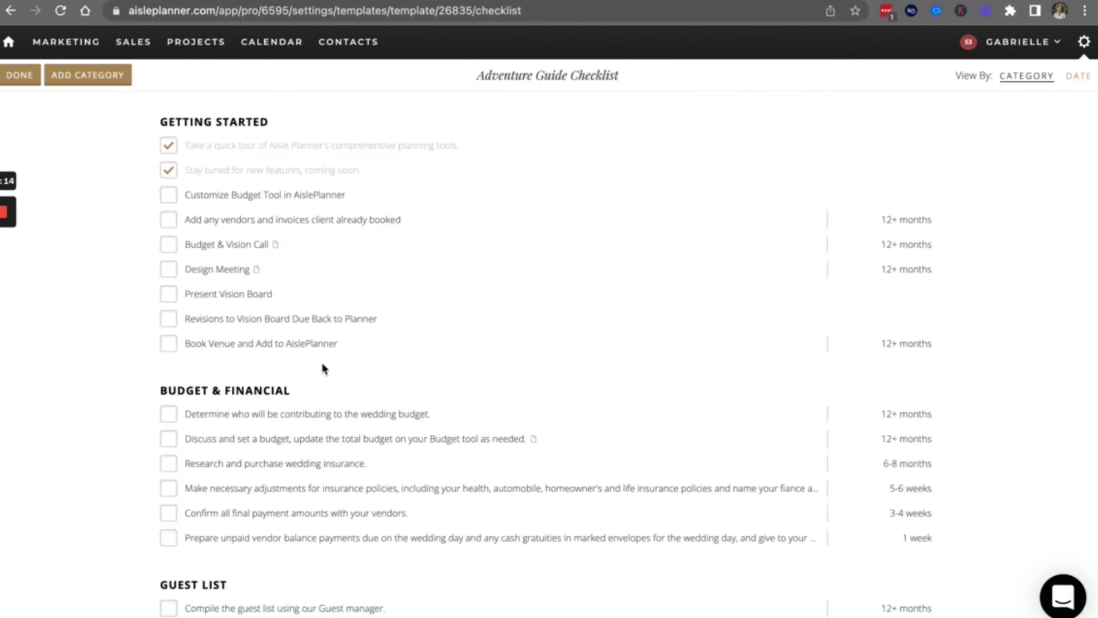
{"action": "scroll", "coordinate": [321, 368], "scroll_direction": "down", "scroll_amount": 2}
{"action": "scroll", "coordinate": [322, 368], "scroll_direction": "up", "scroll_amount": 2}
Step: View the details of the Budget & Vision Call item under Getting Started, then collapse it without editing
{"action": "left_click", "coordinate": [235, 245]}
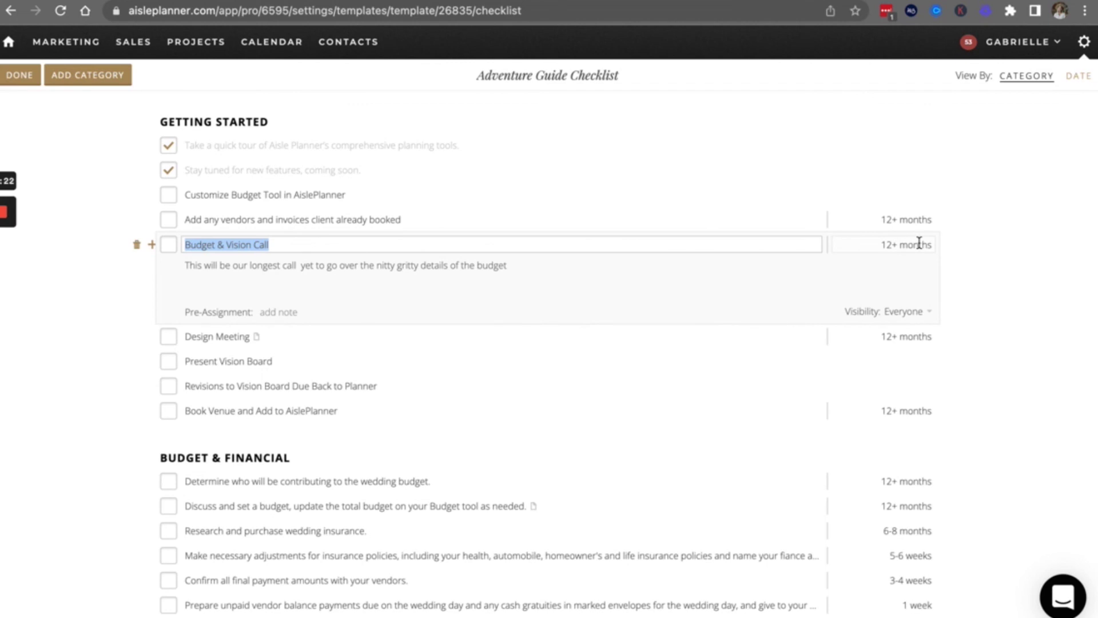
{"action": "left_click", "coordinate": [270, 244]}
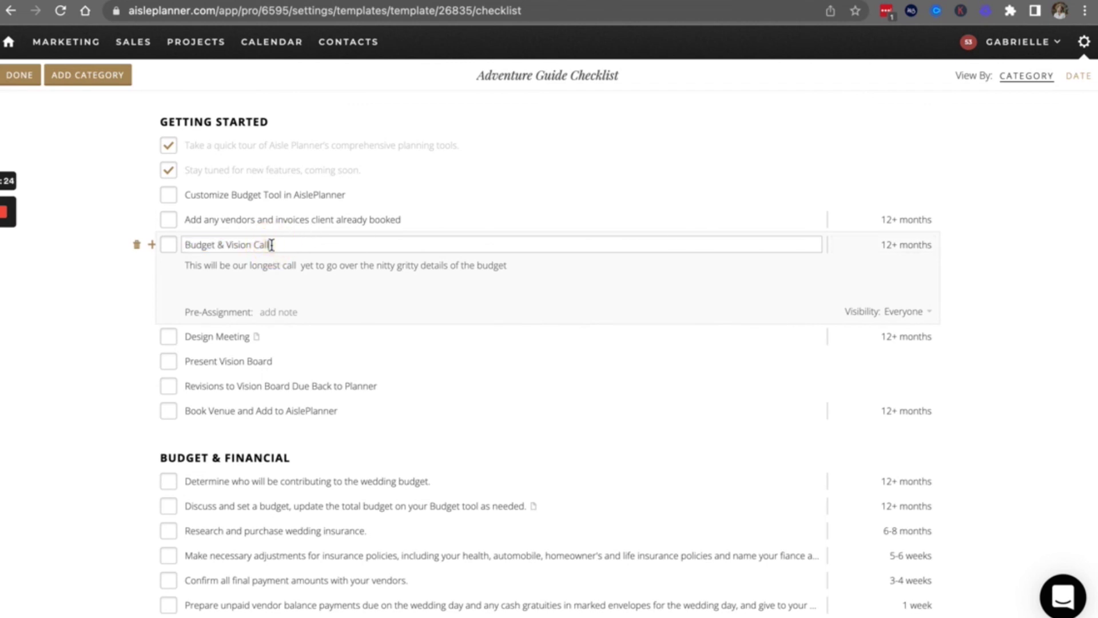
{"action": "left_click", "coordinate": [96, 329]}
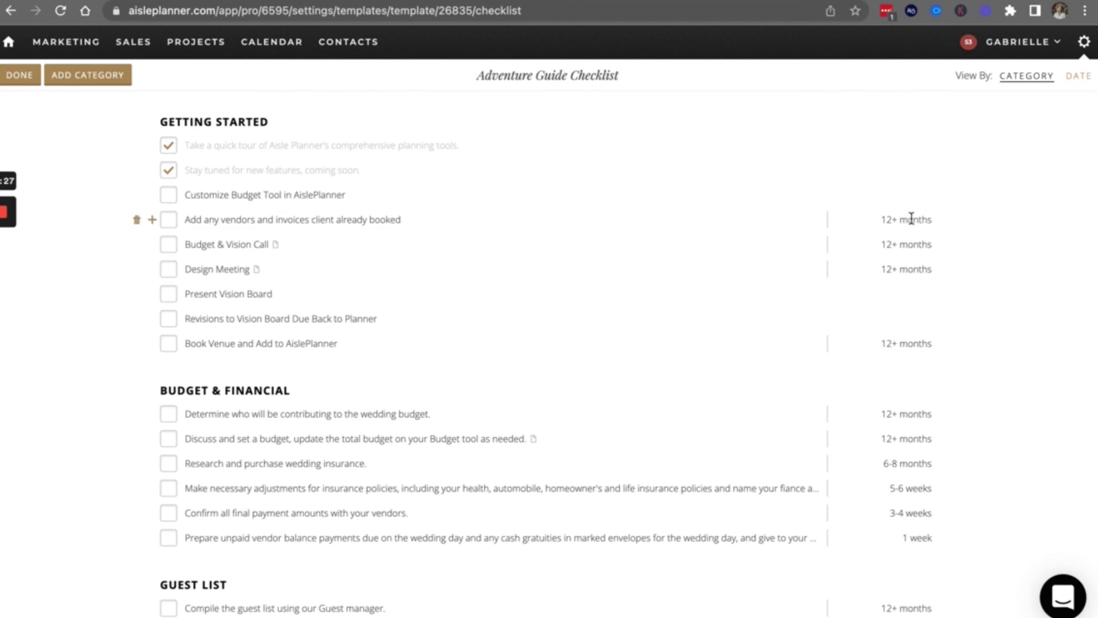